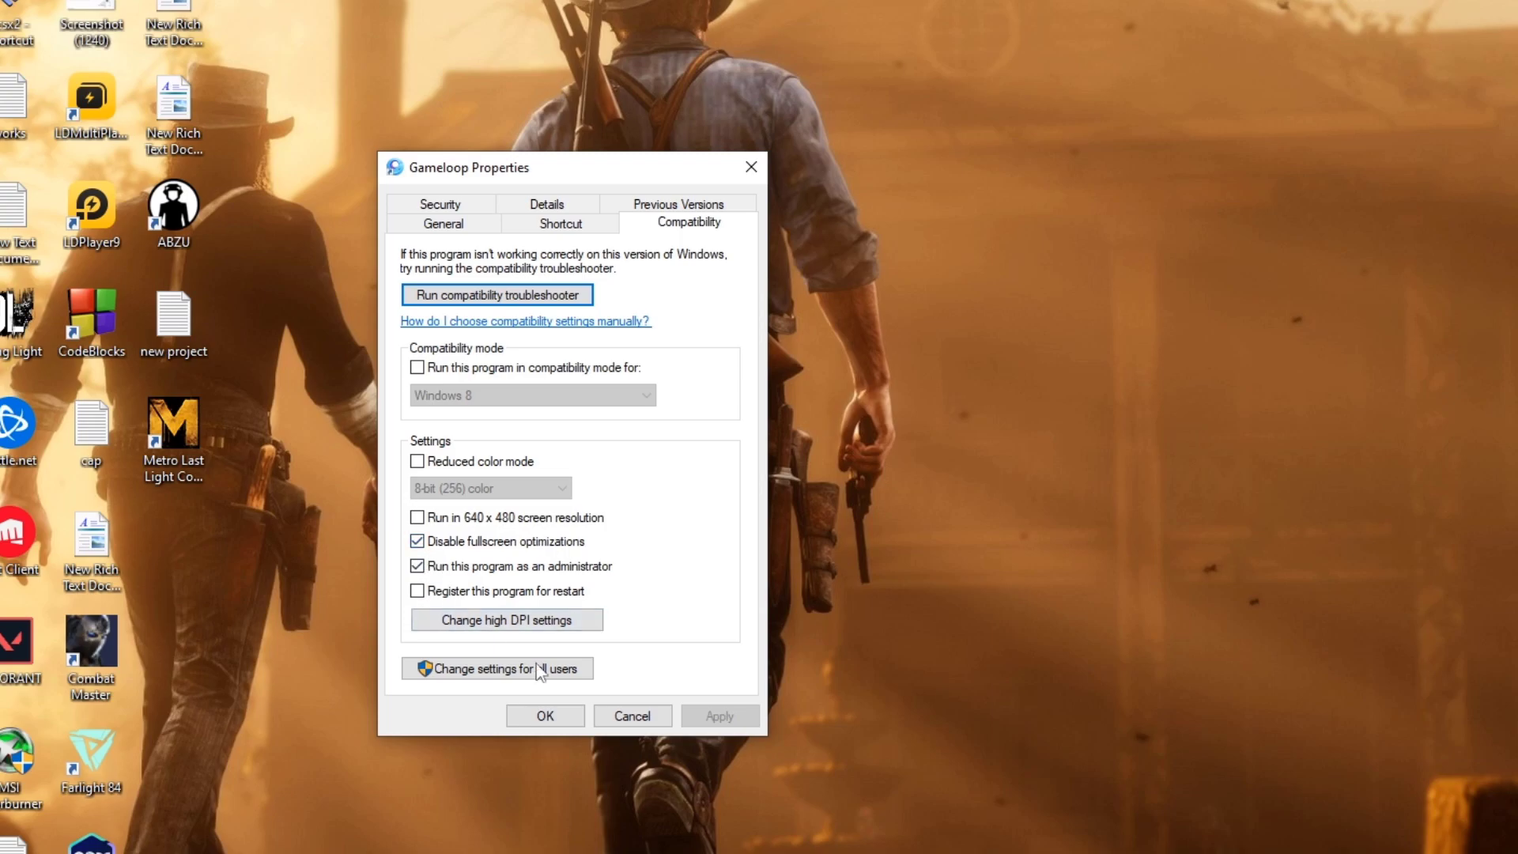
Confirm GameLoop's run-as-administrator and disabled fullscreen optimizations settings with OK.
click(547, 715)
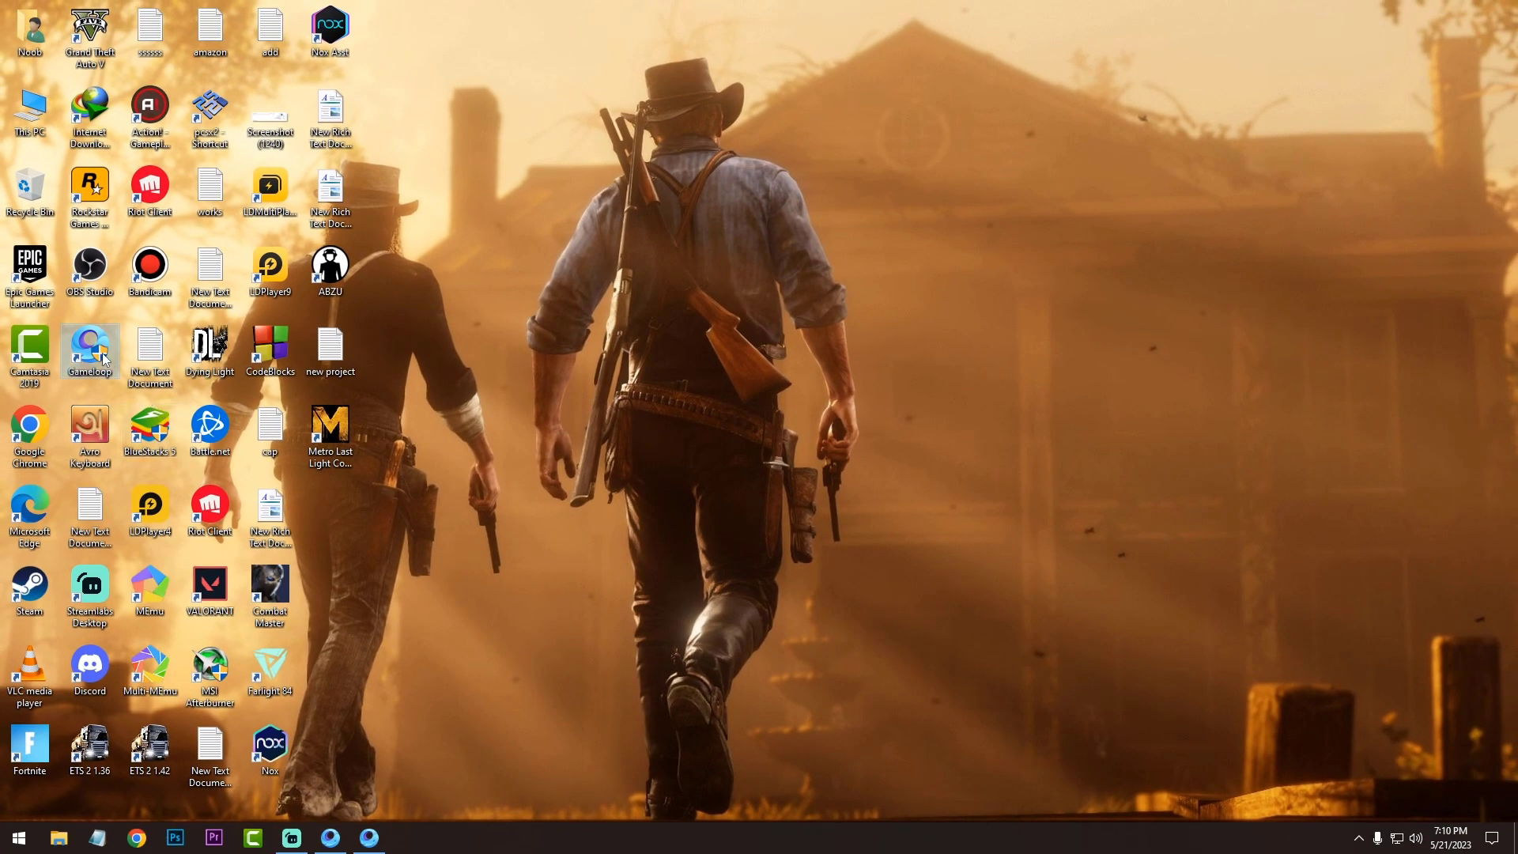
Open GameLoop's TxGameAssistant\AppMarket install folder and copy its path from the address bar.
right_click(102, 353)
click(129, 383)
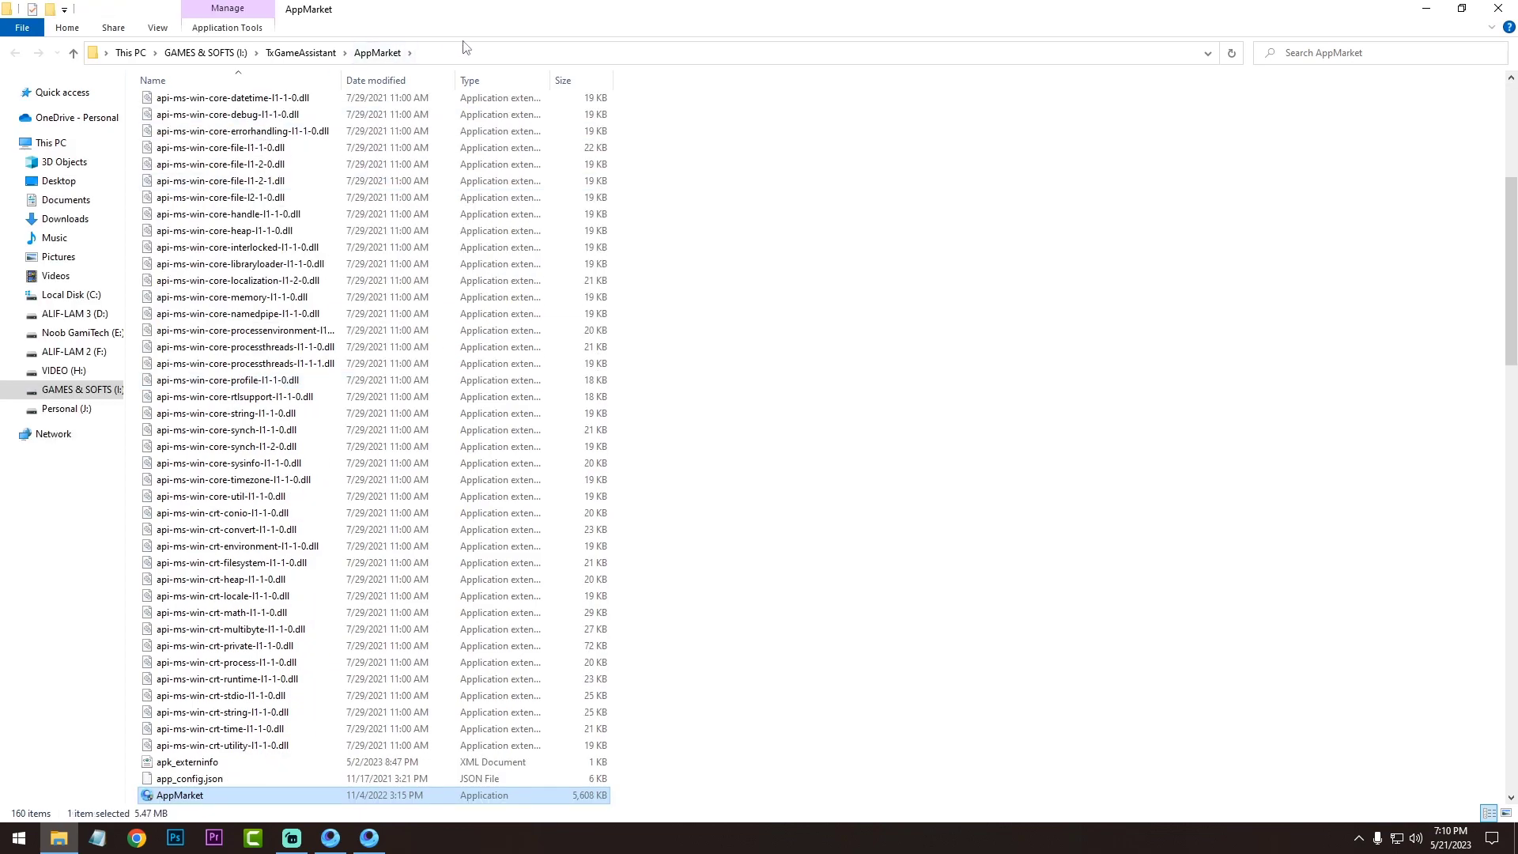
click(447, 53)
right_click(188, 55)
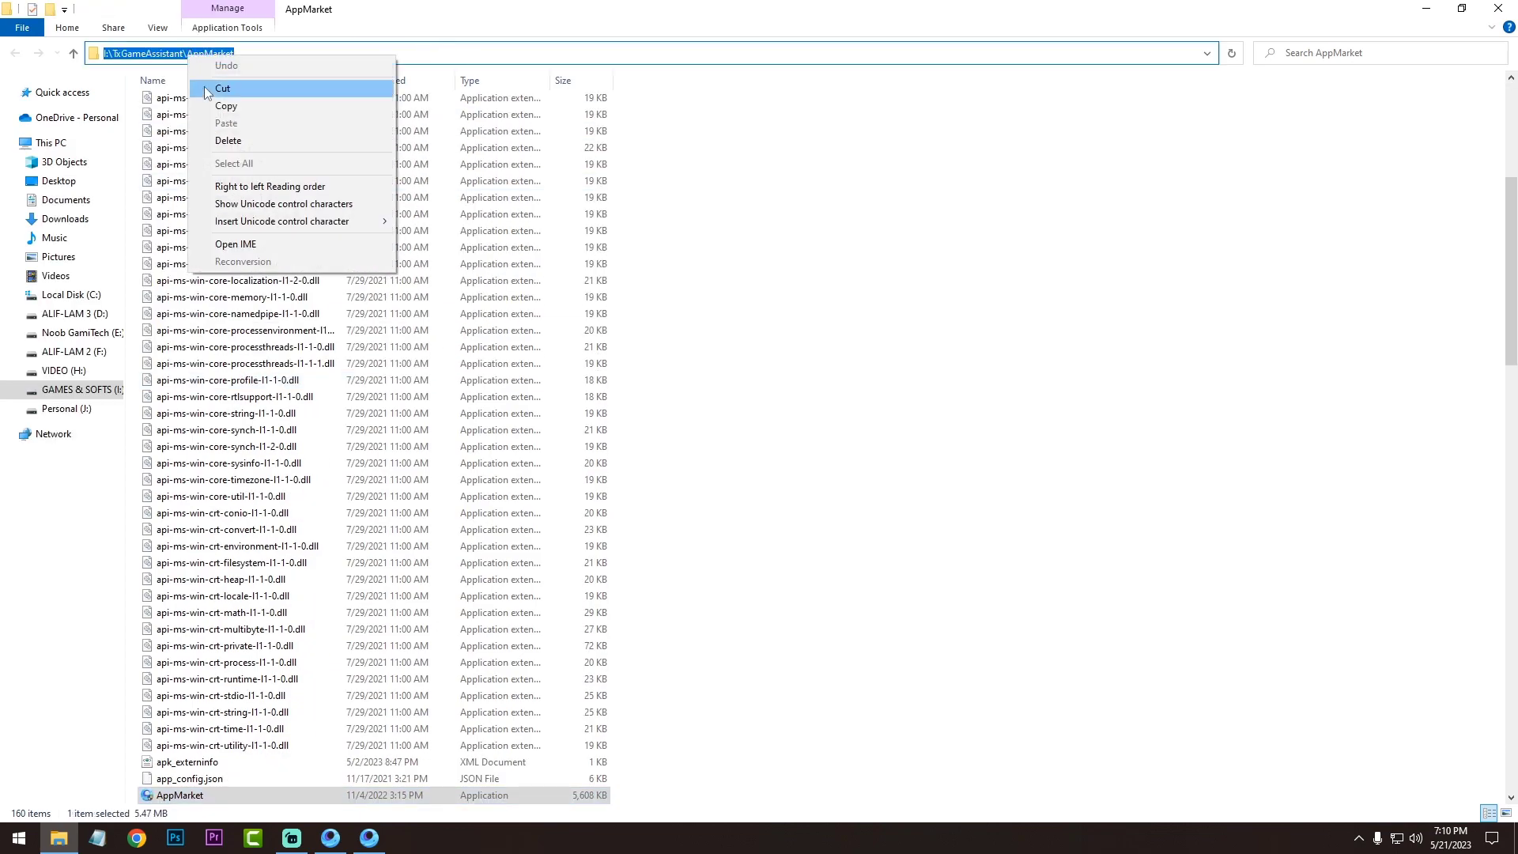
click(216, 104)
click(1006, 280)
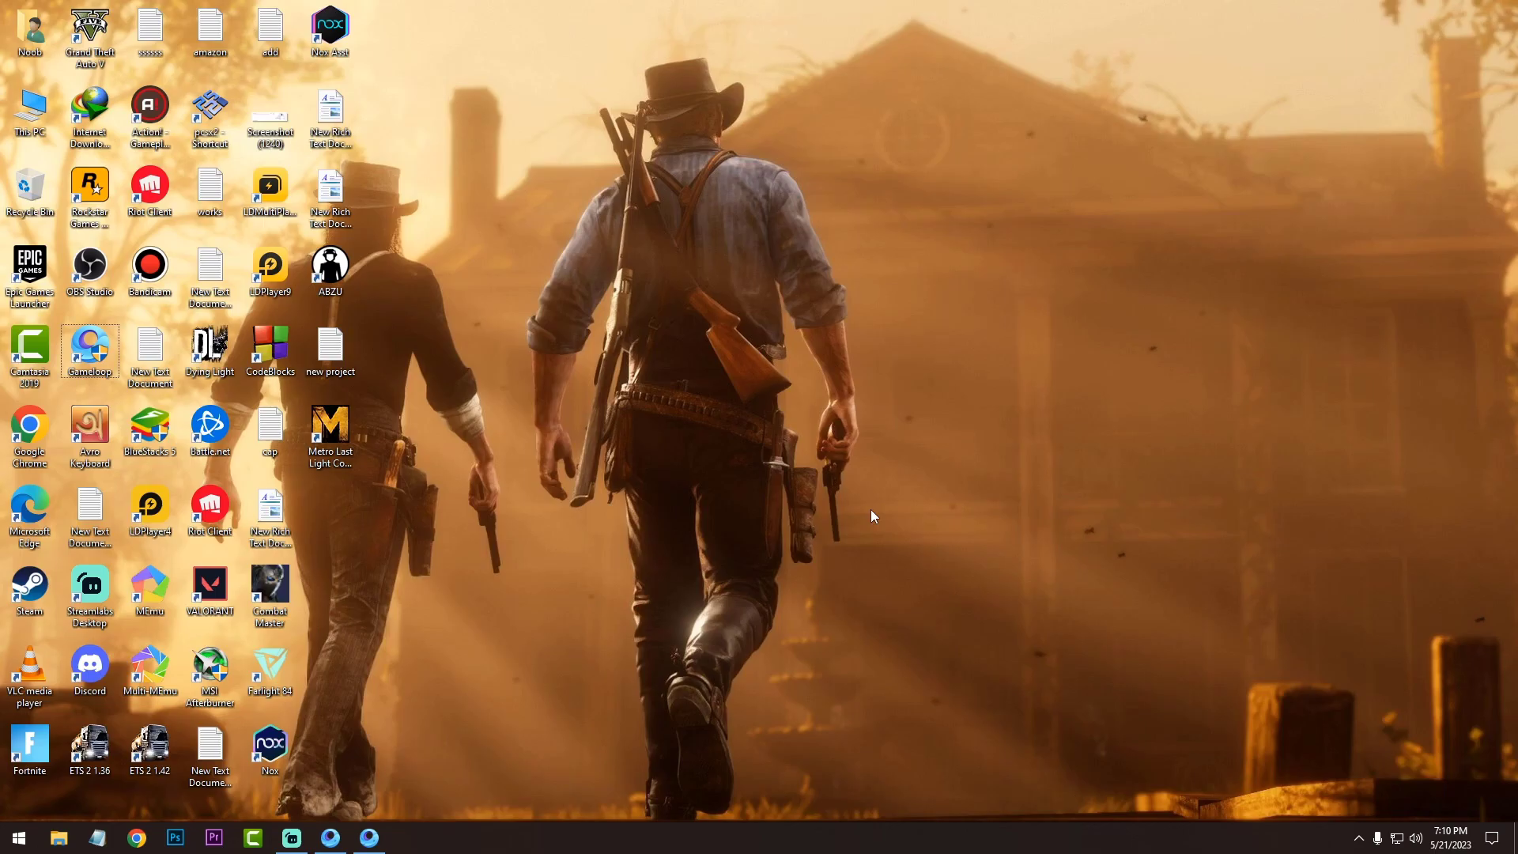
key(super)
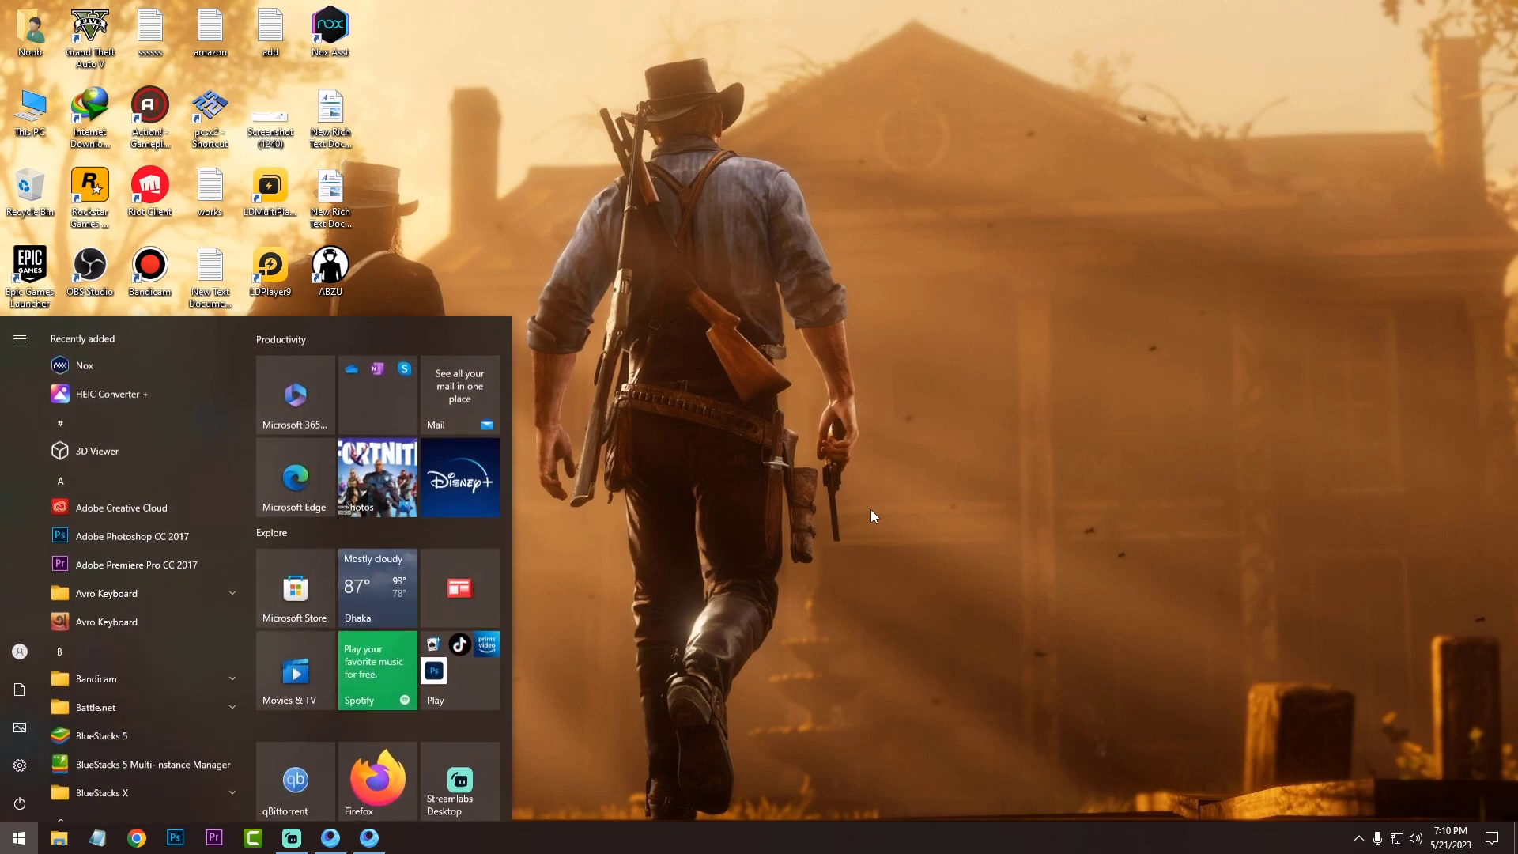
Search the Start menu for 'graphi' and launch Windows Graphics settings.
text(graphi)
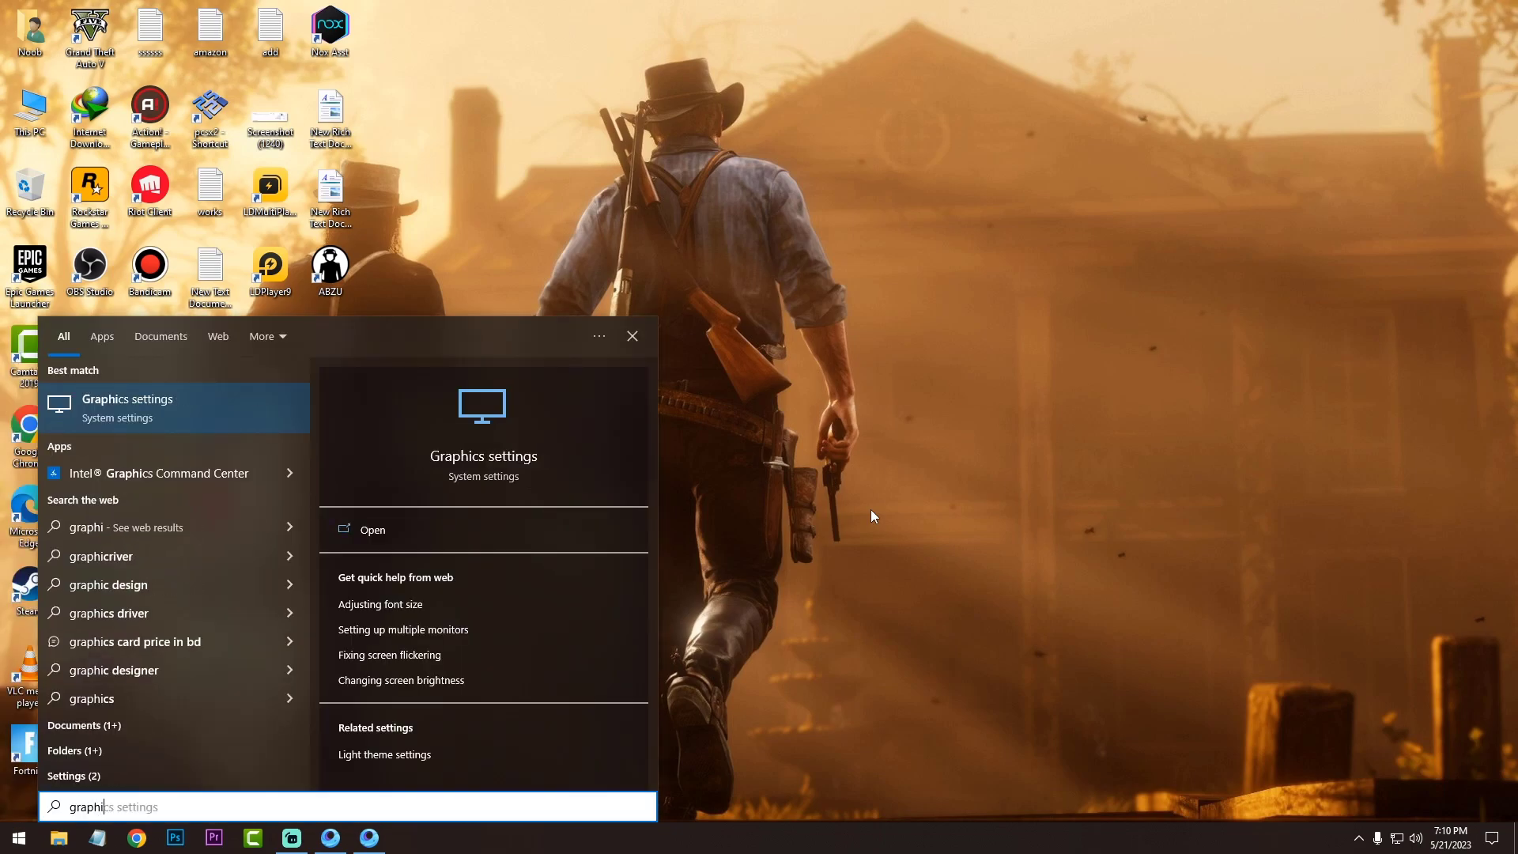
key(Return)
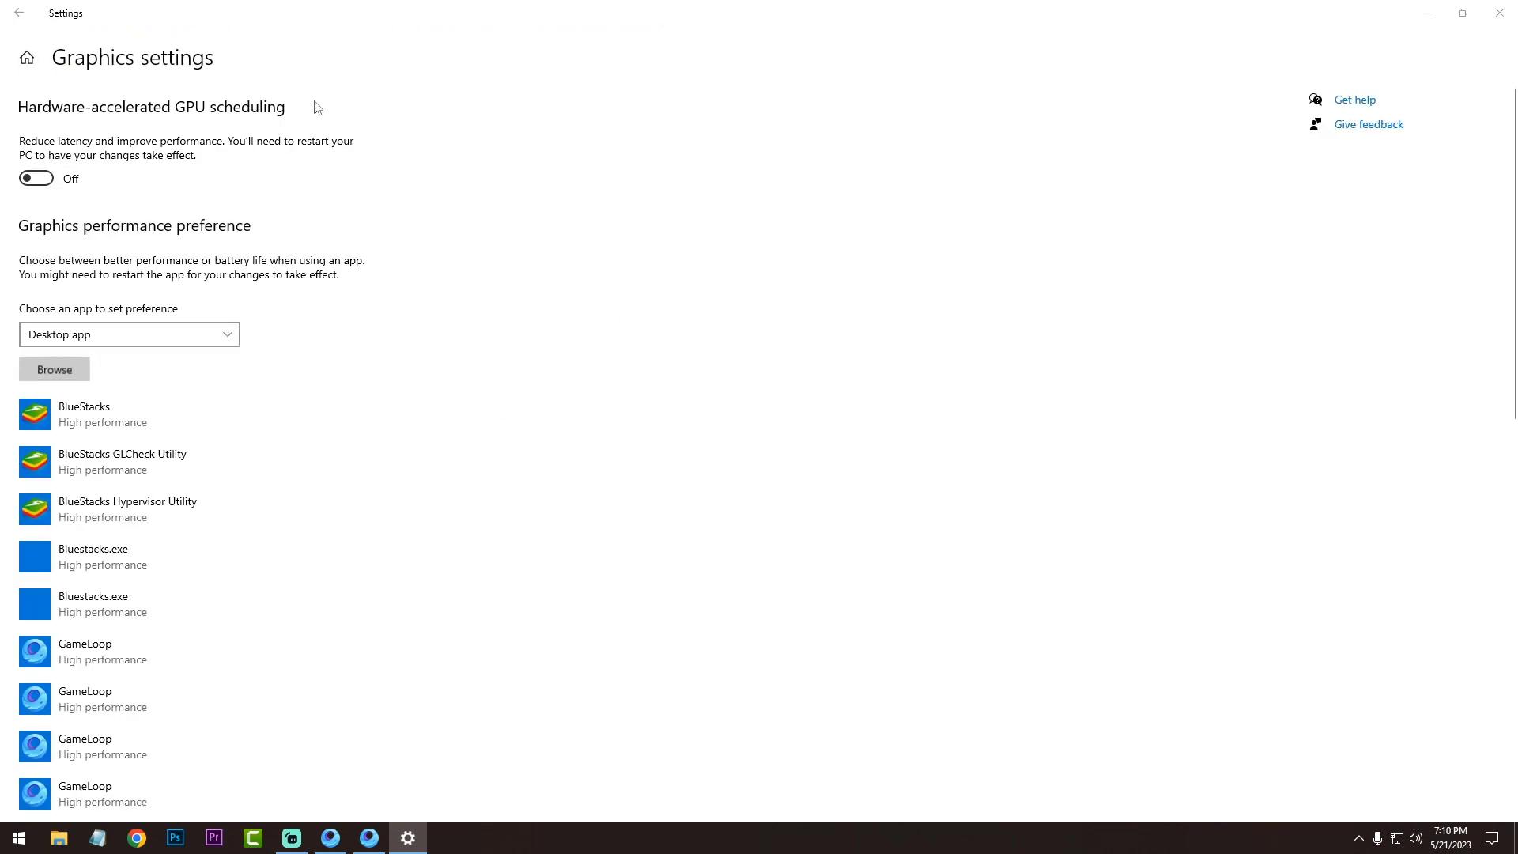
Add AppMarket.exe from the pasted AppMarket path and save it as High performance.
click(363, 43)
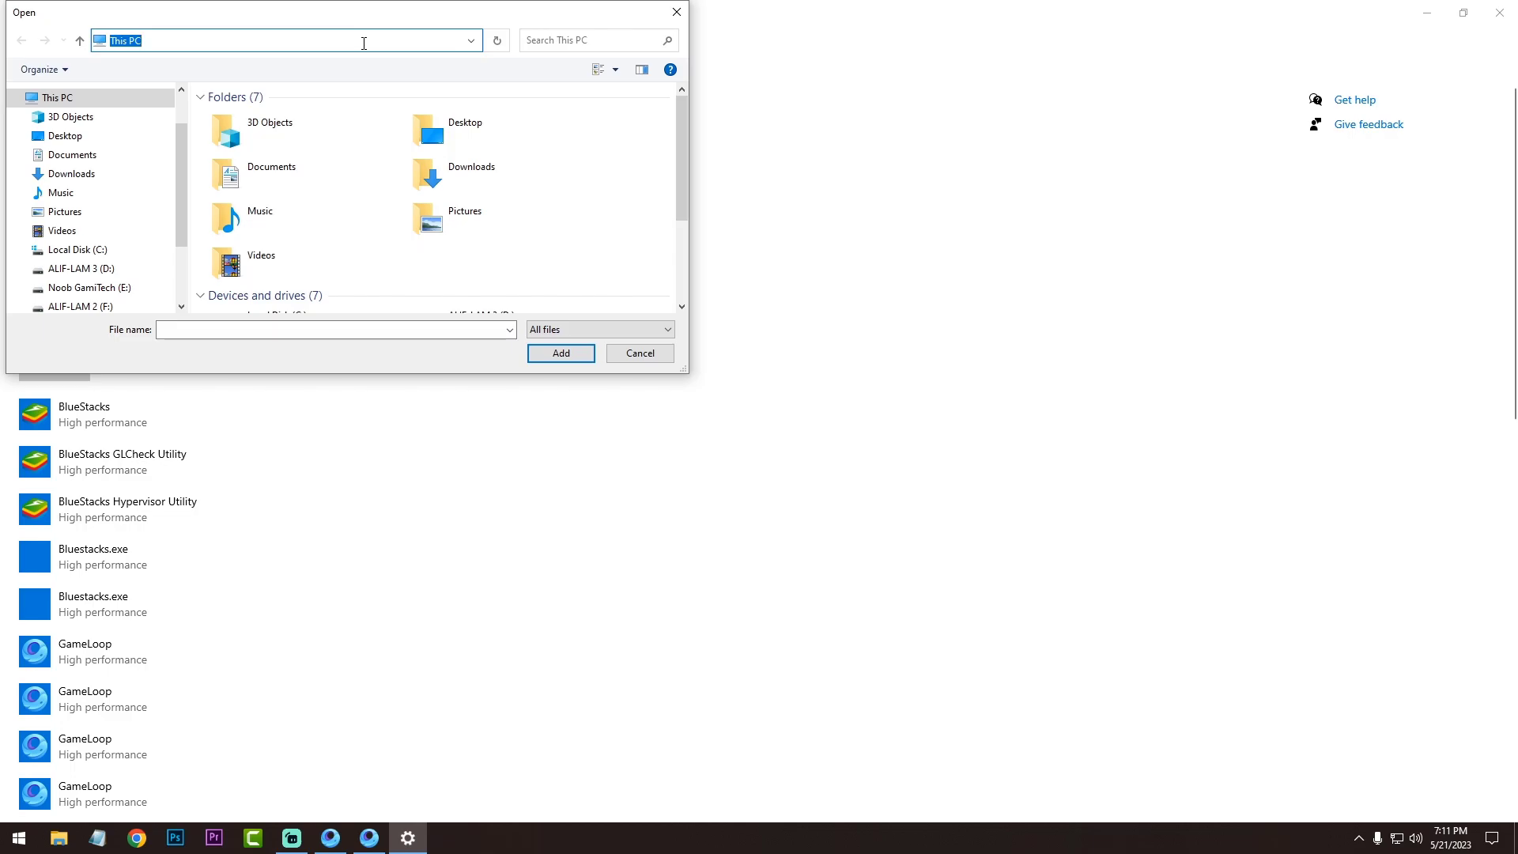
key(Return)
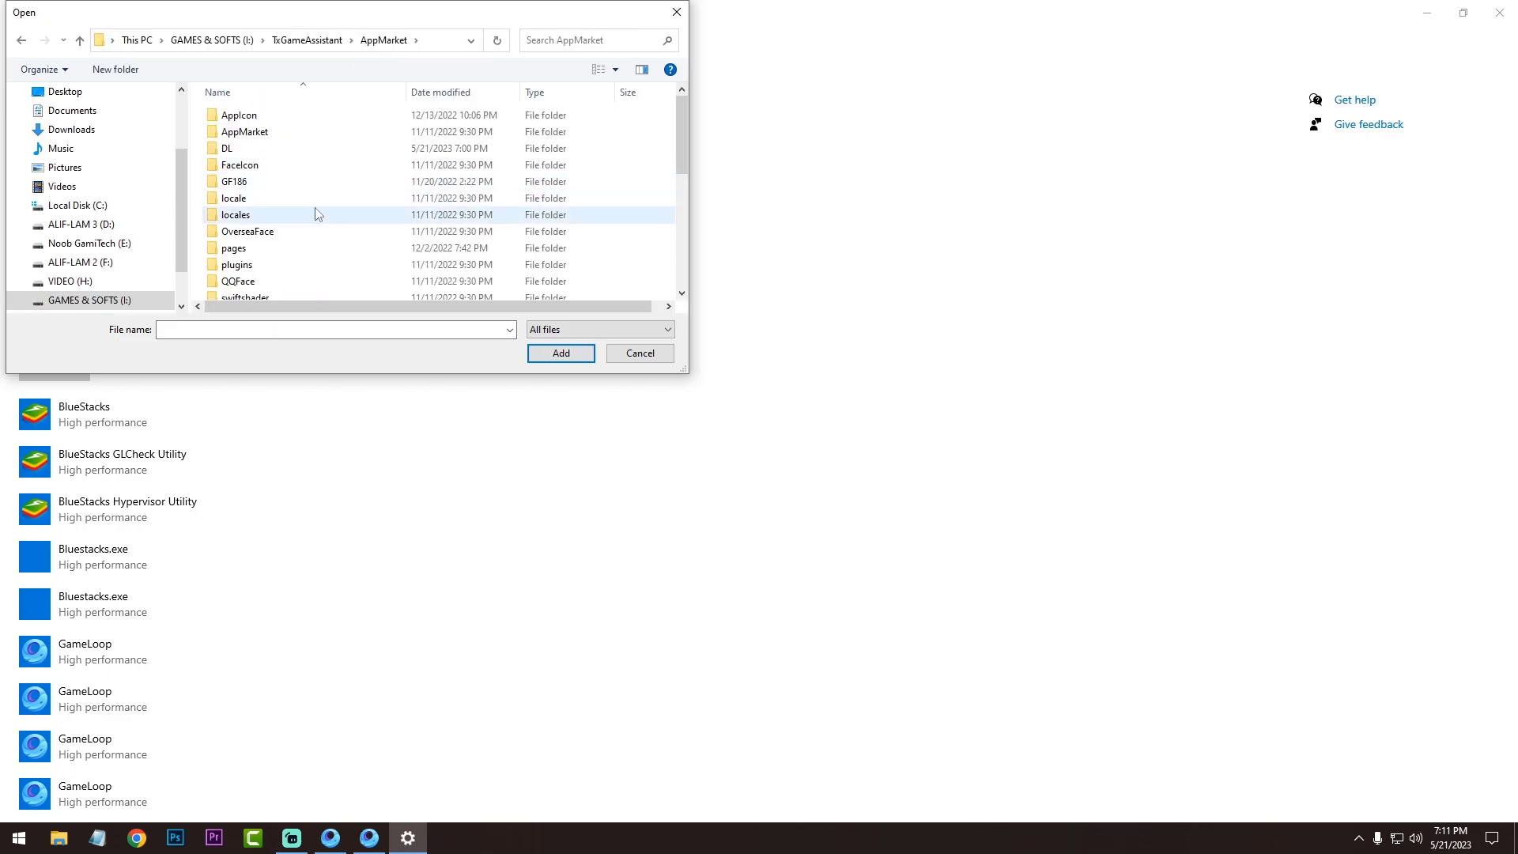
scroll(401, 267, down, 5)
scroll(401, 266, down, 3)
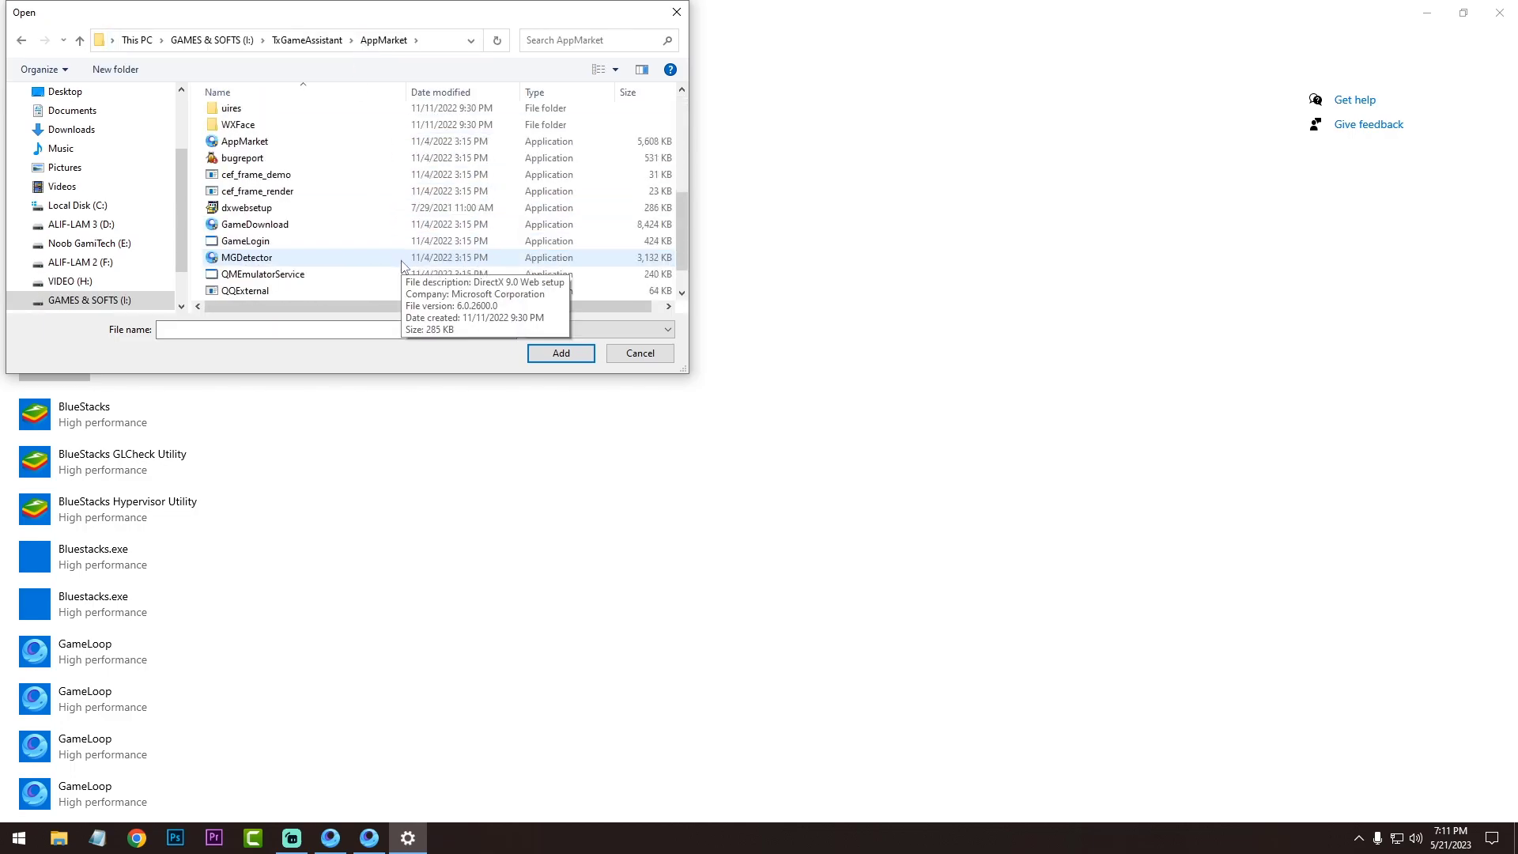
click(245, 108)
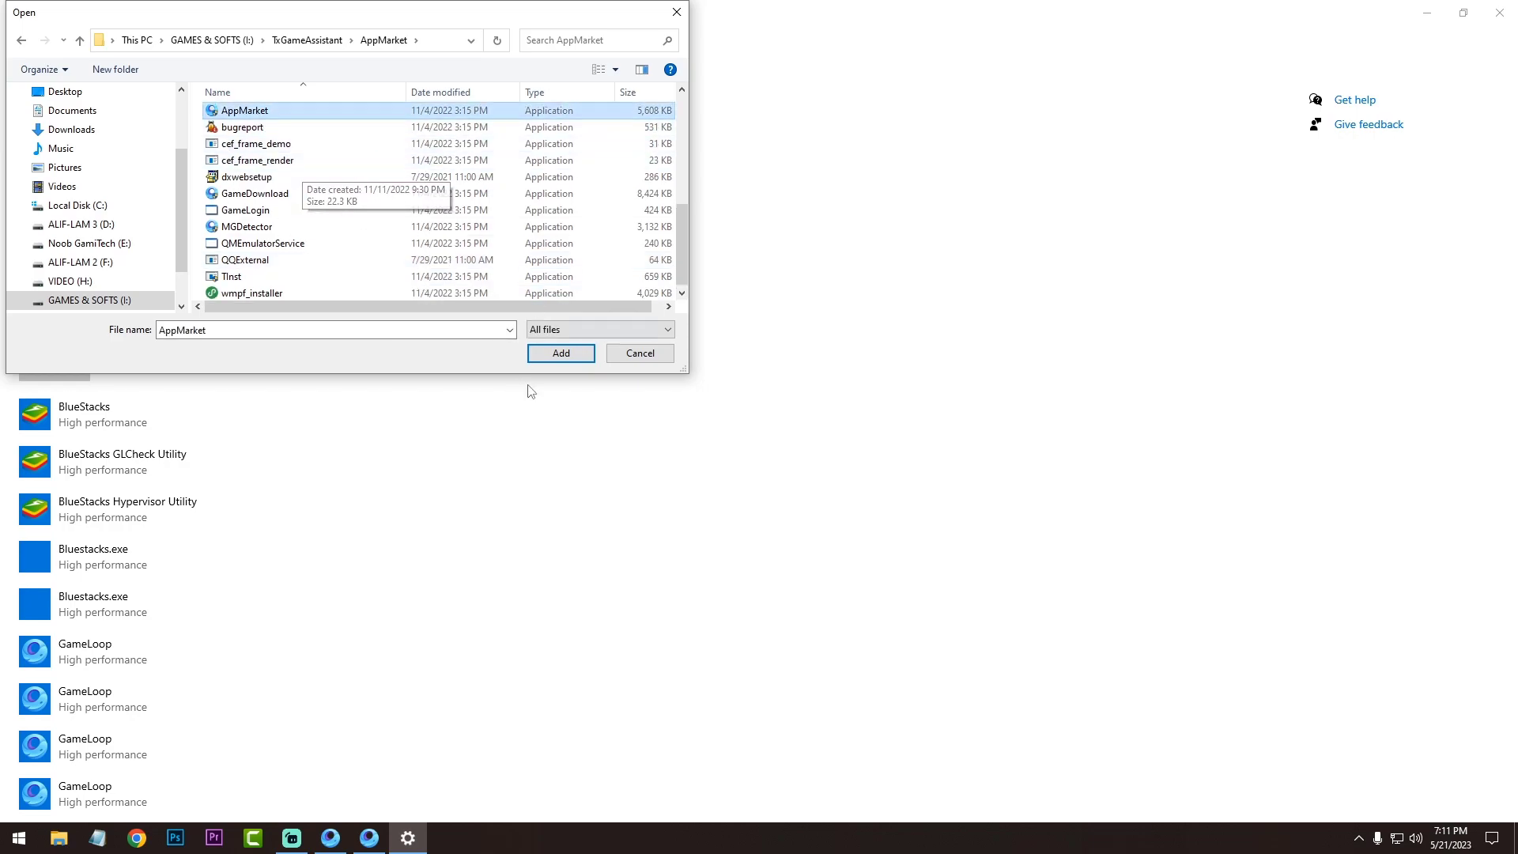
click(561, 353)
scroll(332, 695, down, 5)
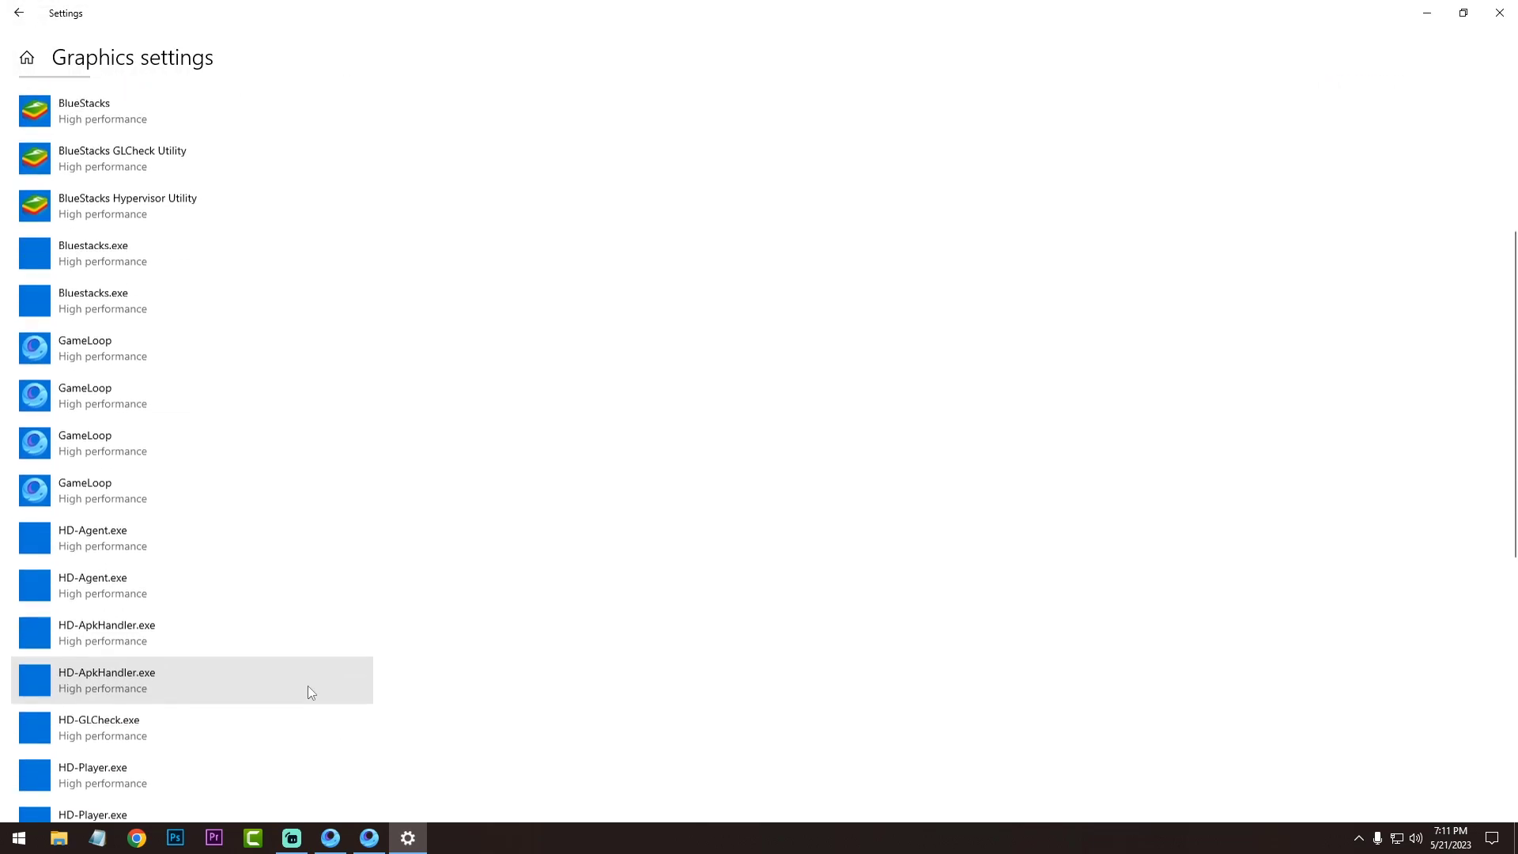
click(98, 503)
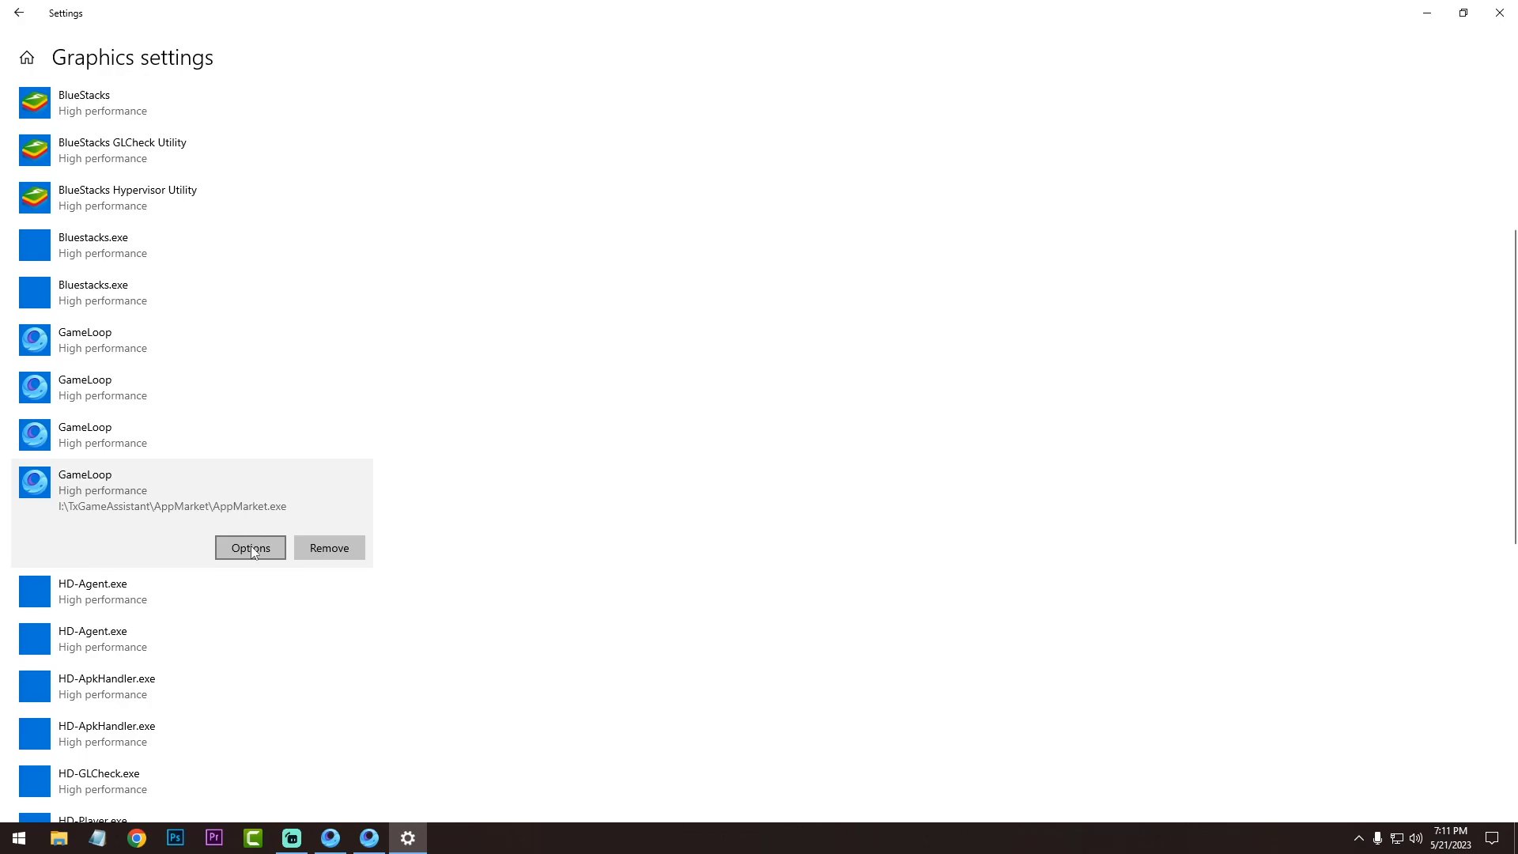
click(251, 548)
click(680, 512)
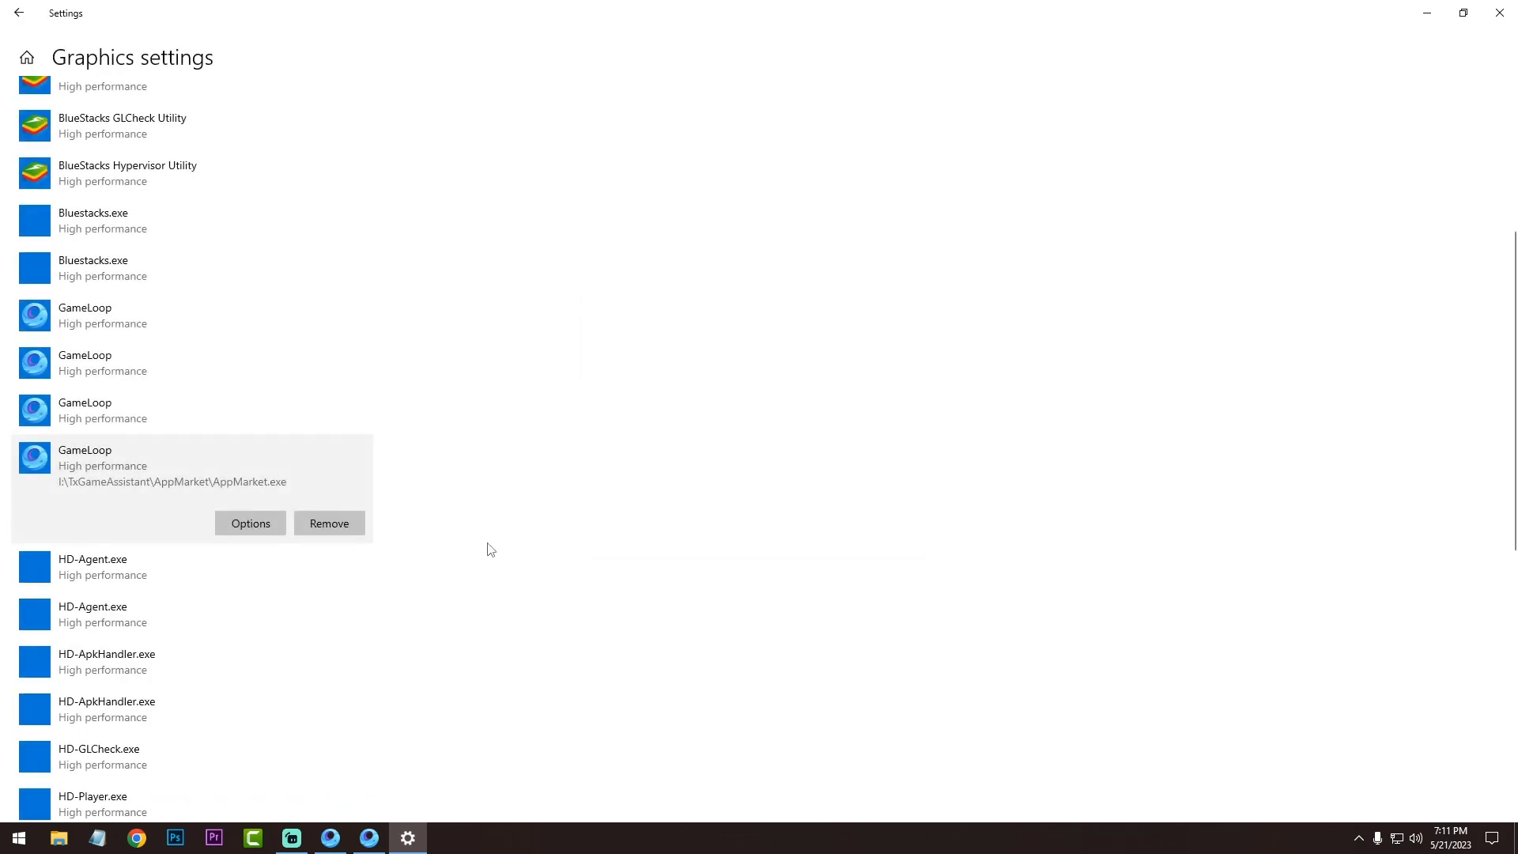
Try adding AndroidEmulator from TxGameAssistant\ui, which turns out to be already listed.
scroll(491, 546, up, 3)
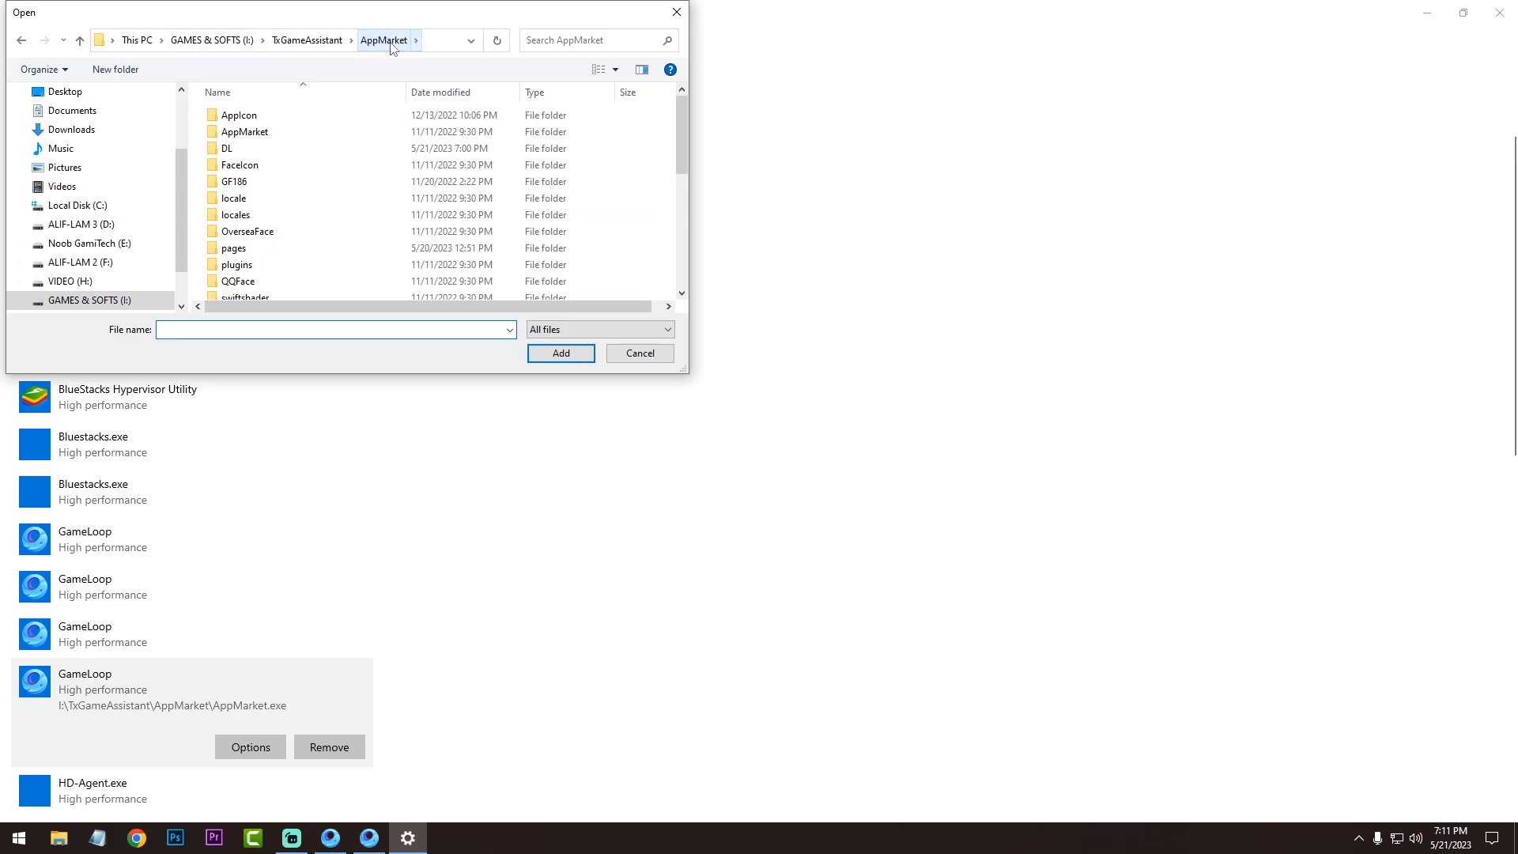
click(309, 46)
double_click(236, 148)
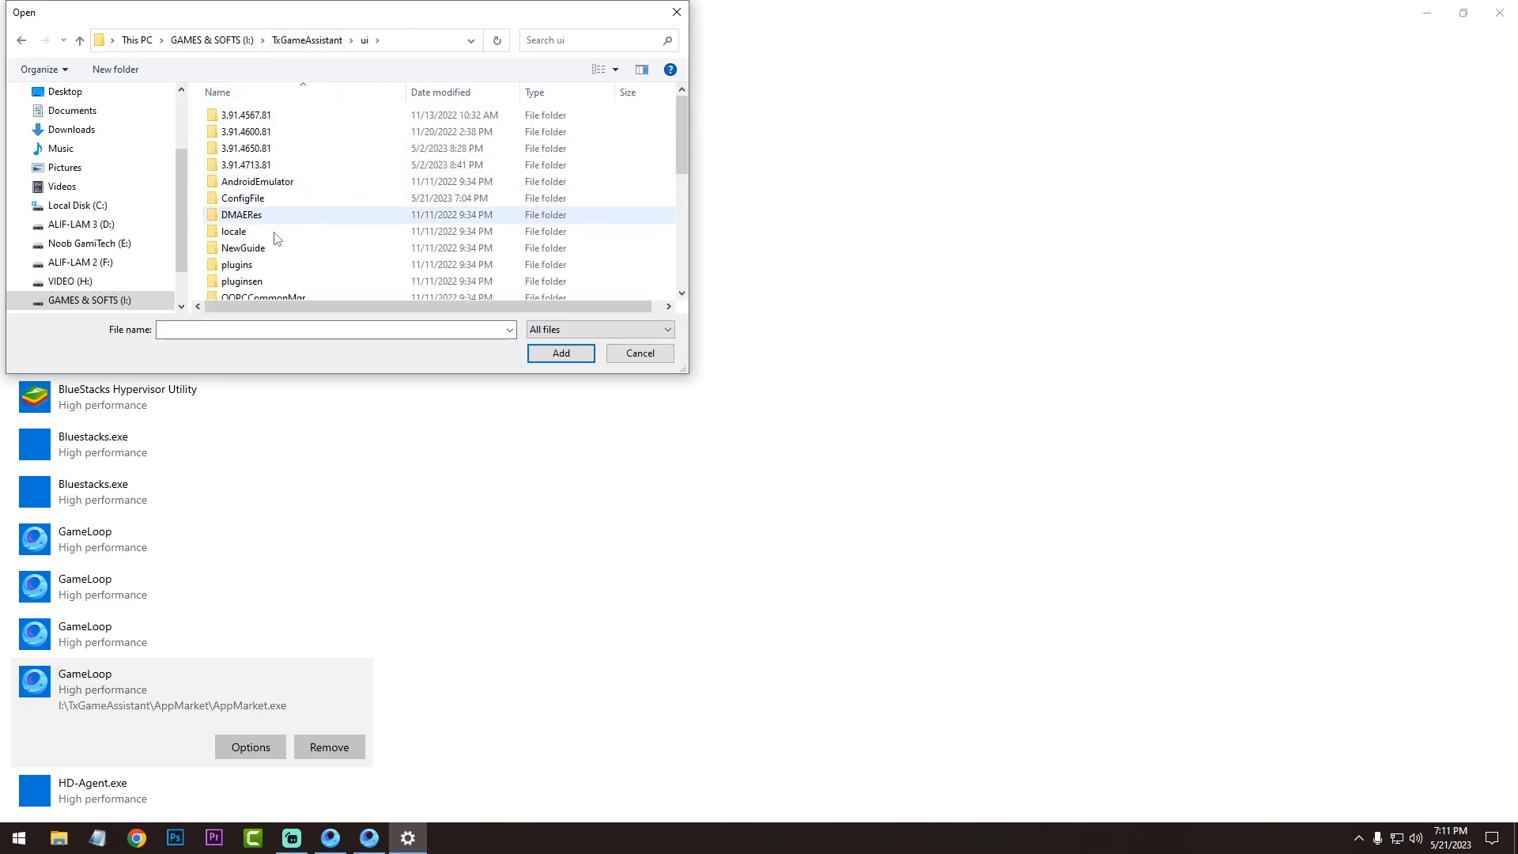
scroll(284, 237, down, 5)
click(269, 158)
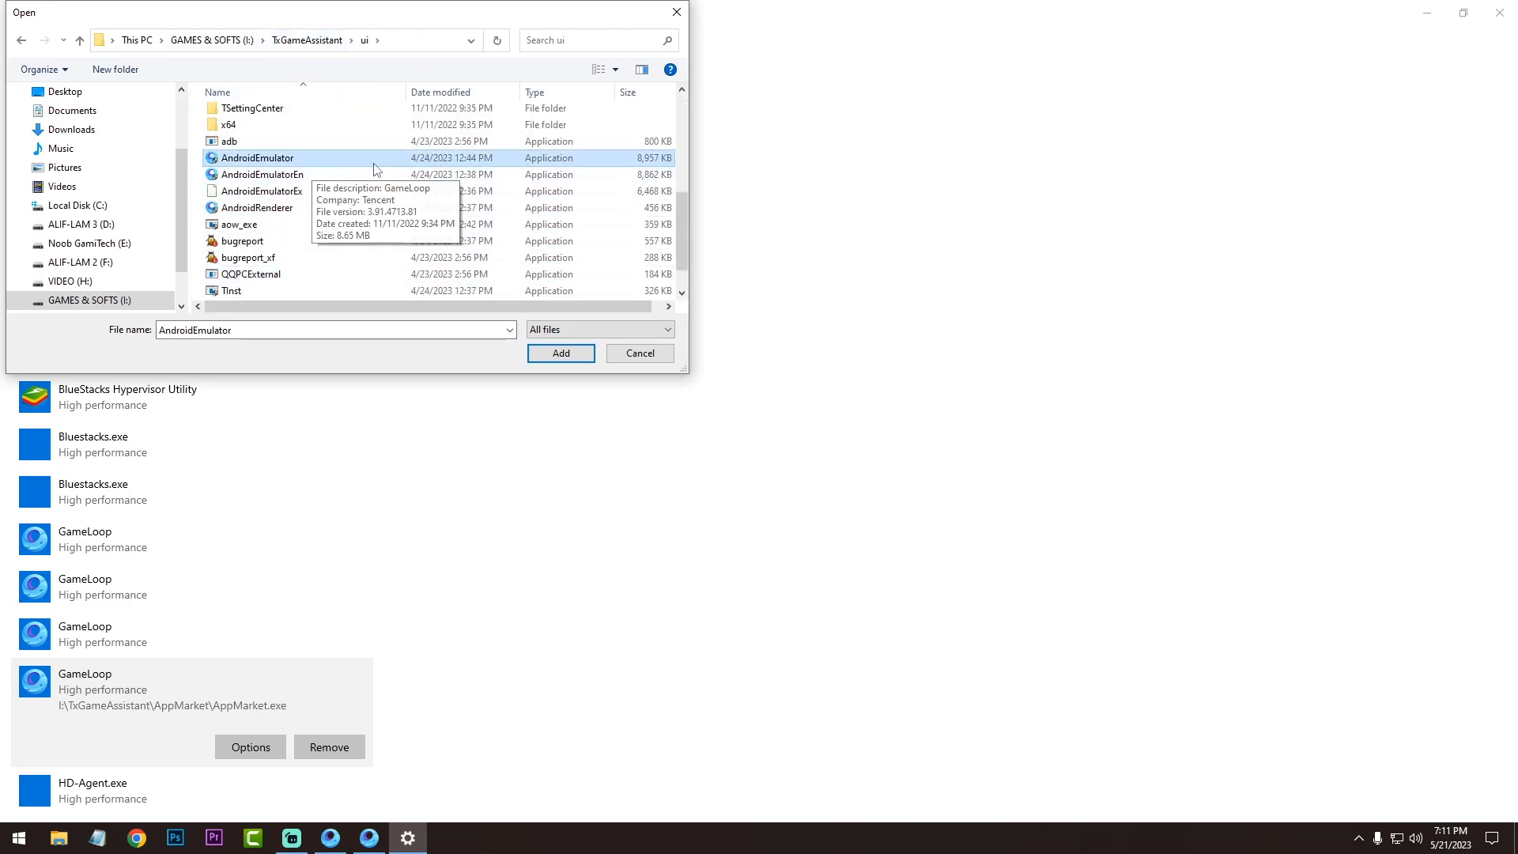
click(562, 353)
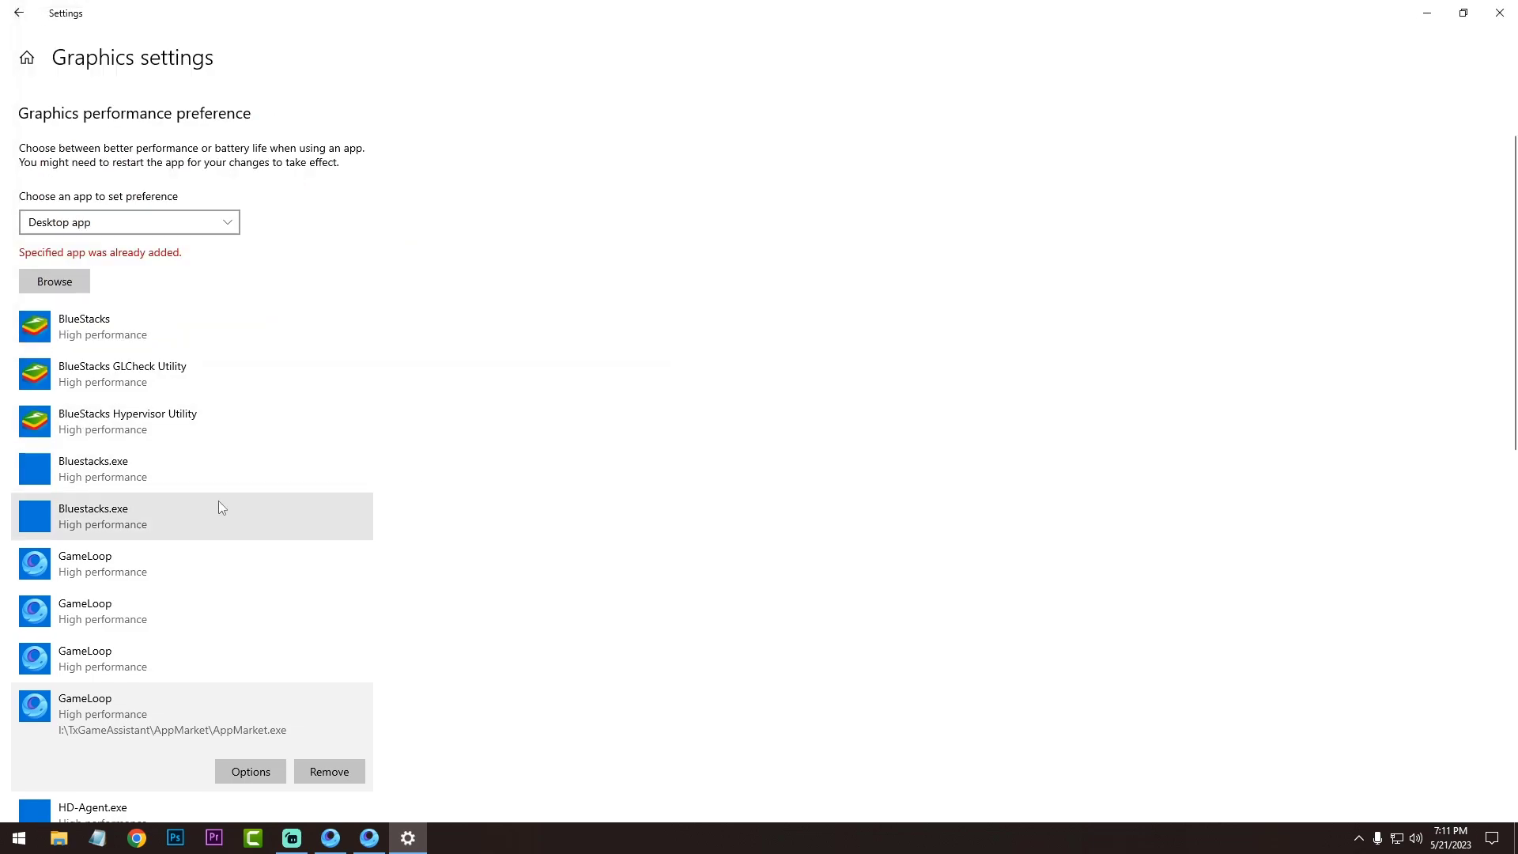
Save High performance as AndroidEmulator.exe's graphics preference.
scroll(387, 559, down, 2)
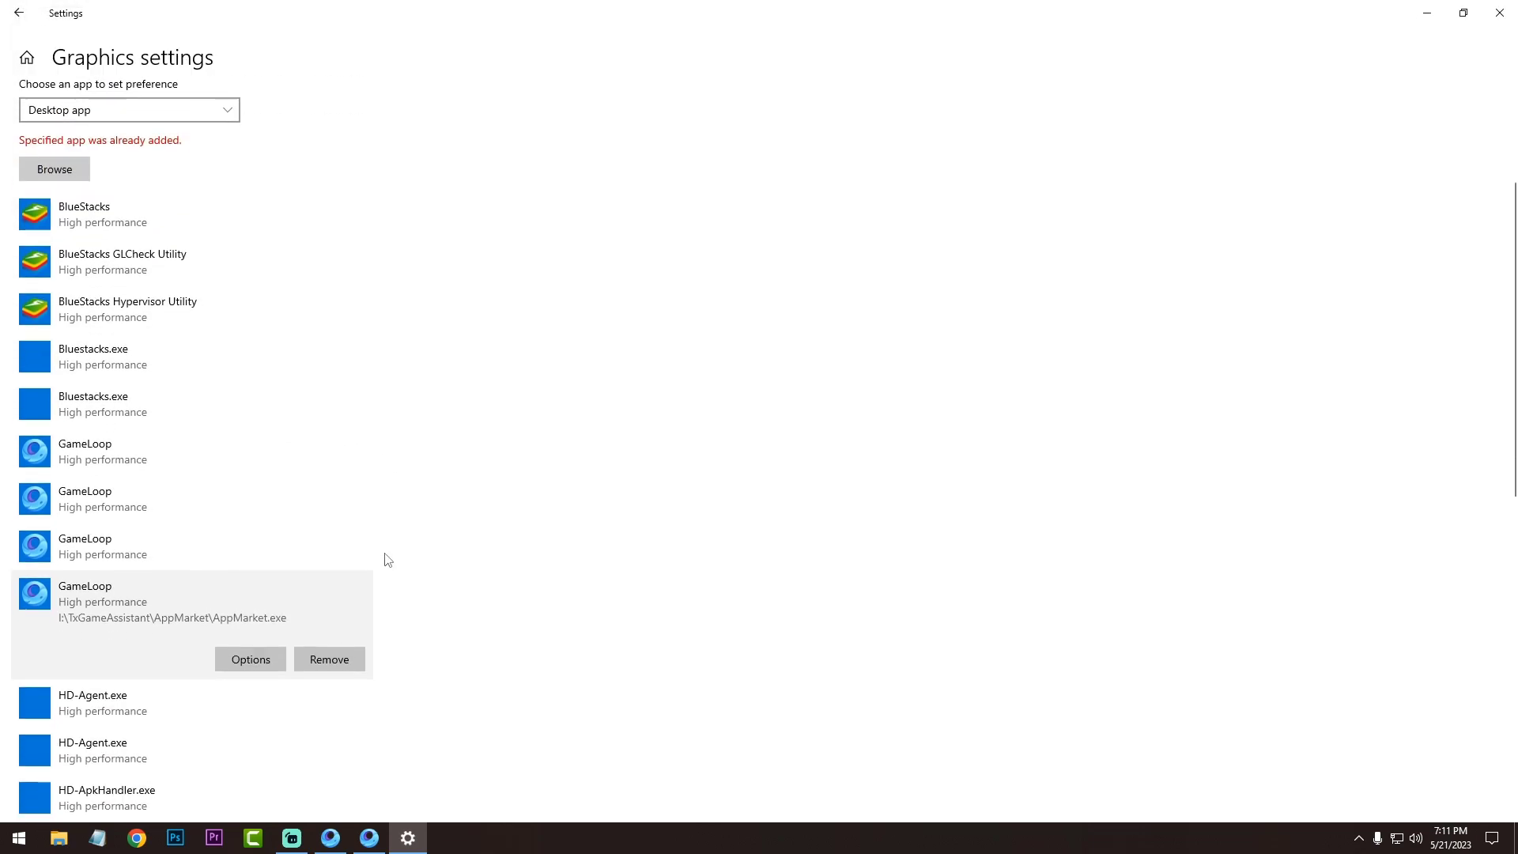
click(129, 554)
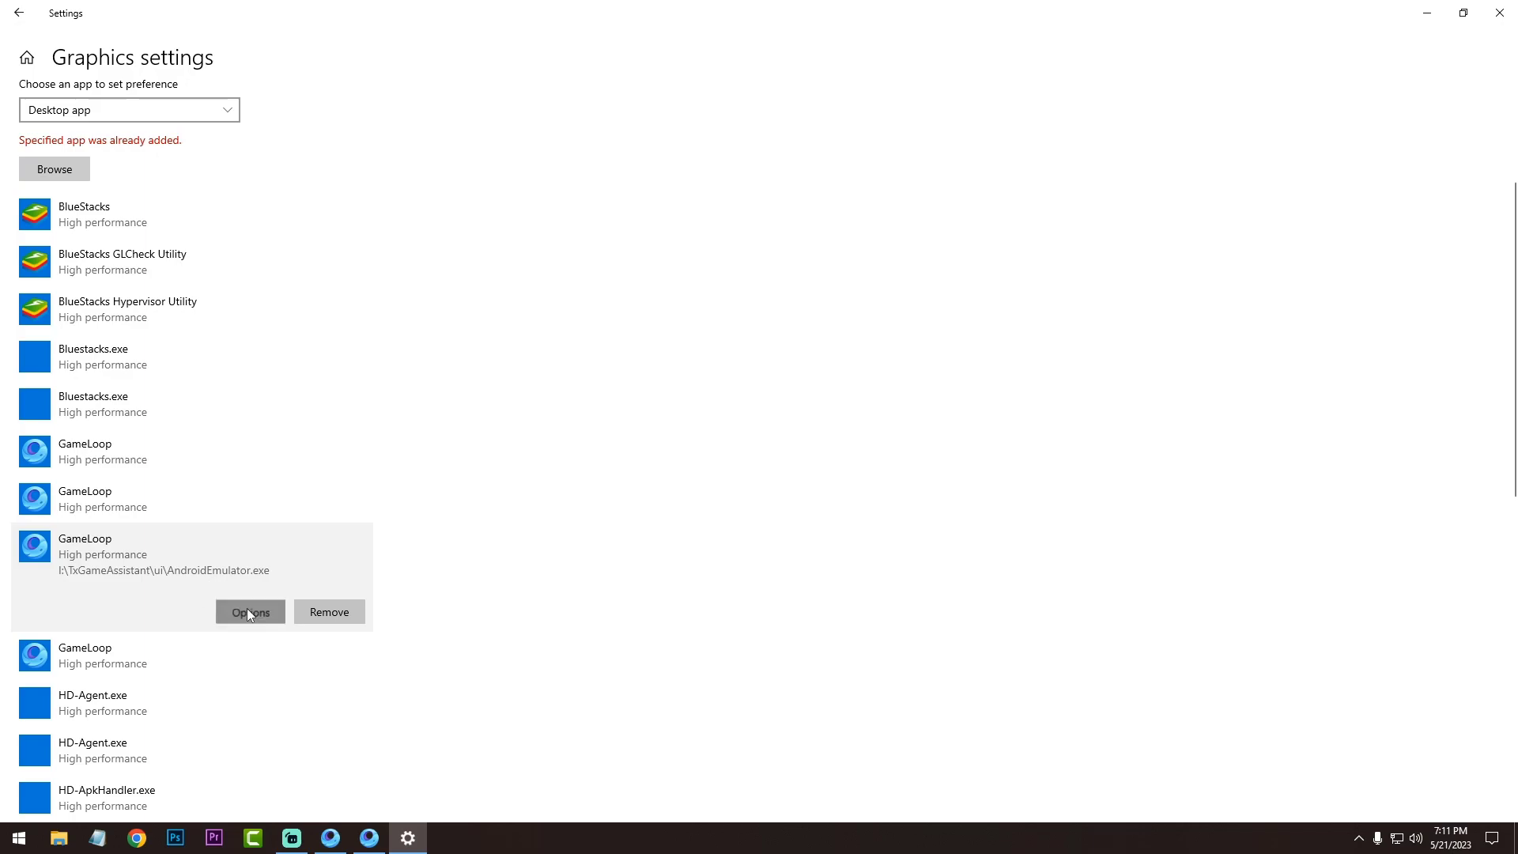
click(249, 613)
click(657, 504)
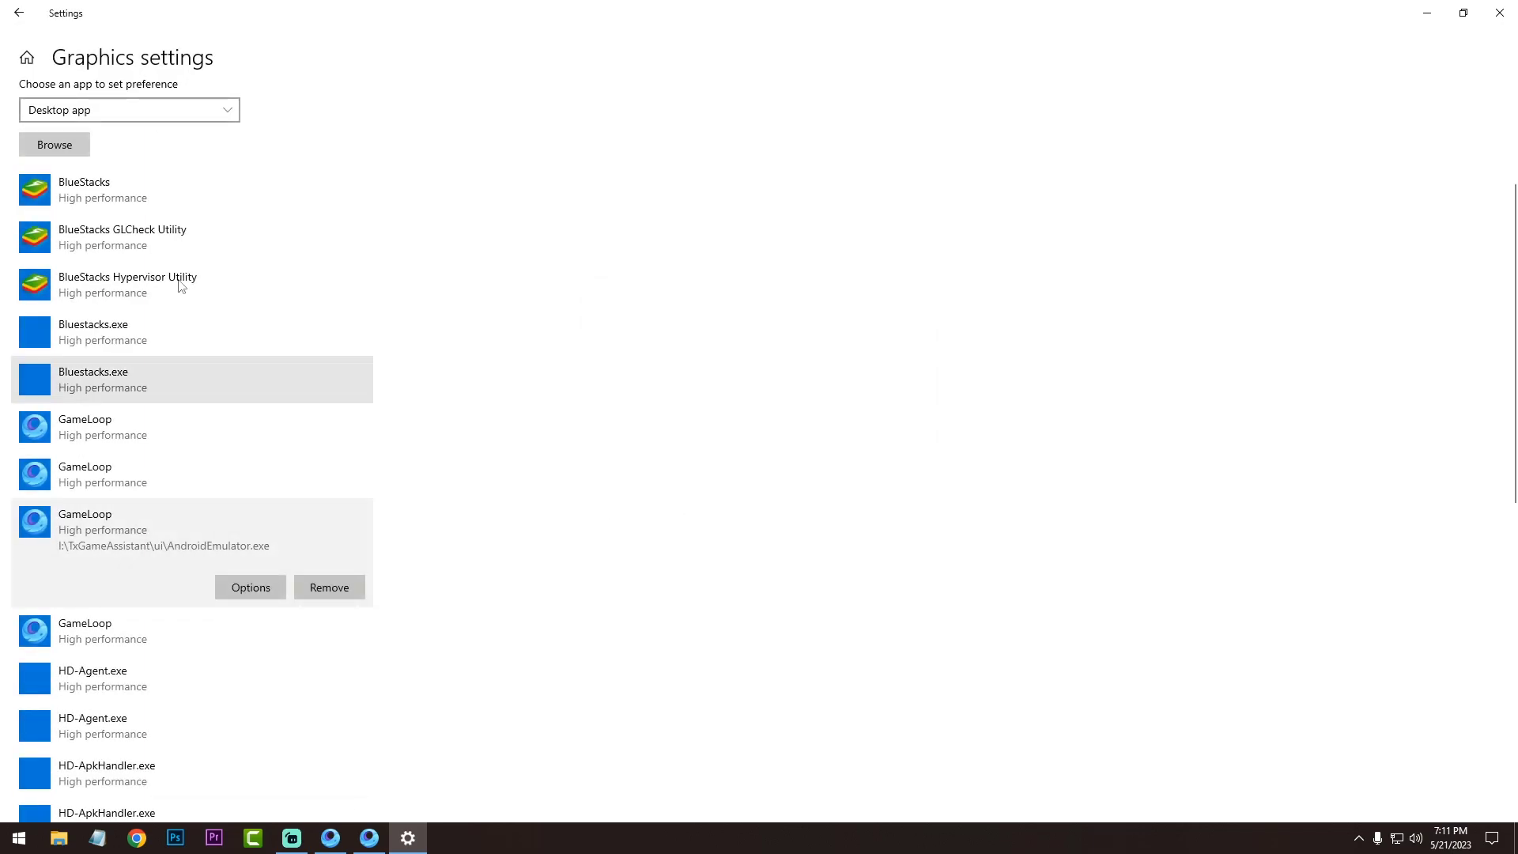
Add AndroidEmulatorEn.exe and save it as High performance.
scroll(340, 253, down, 5)
click(268, 176)
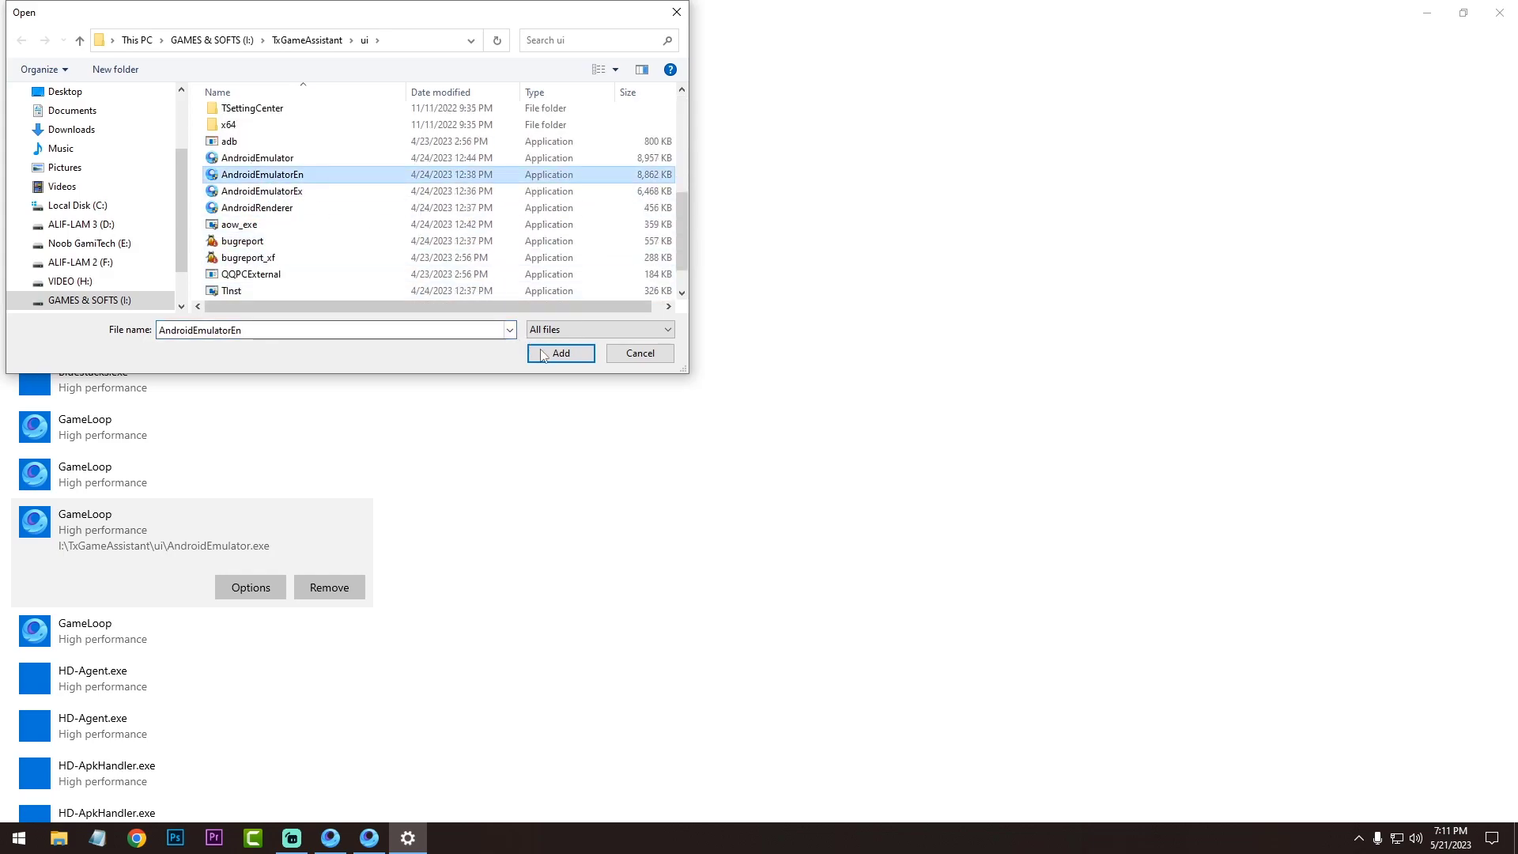
click(561, 353)
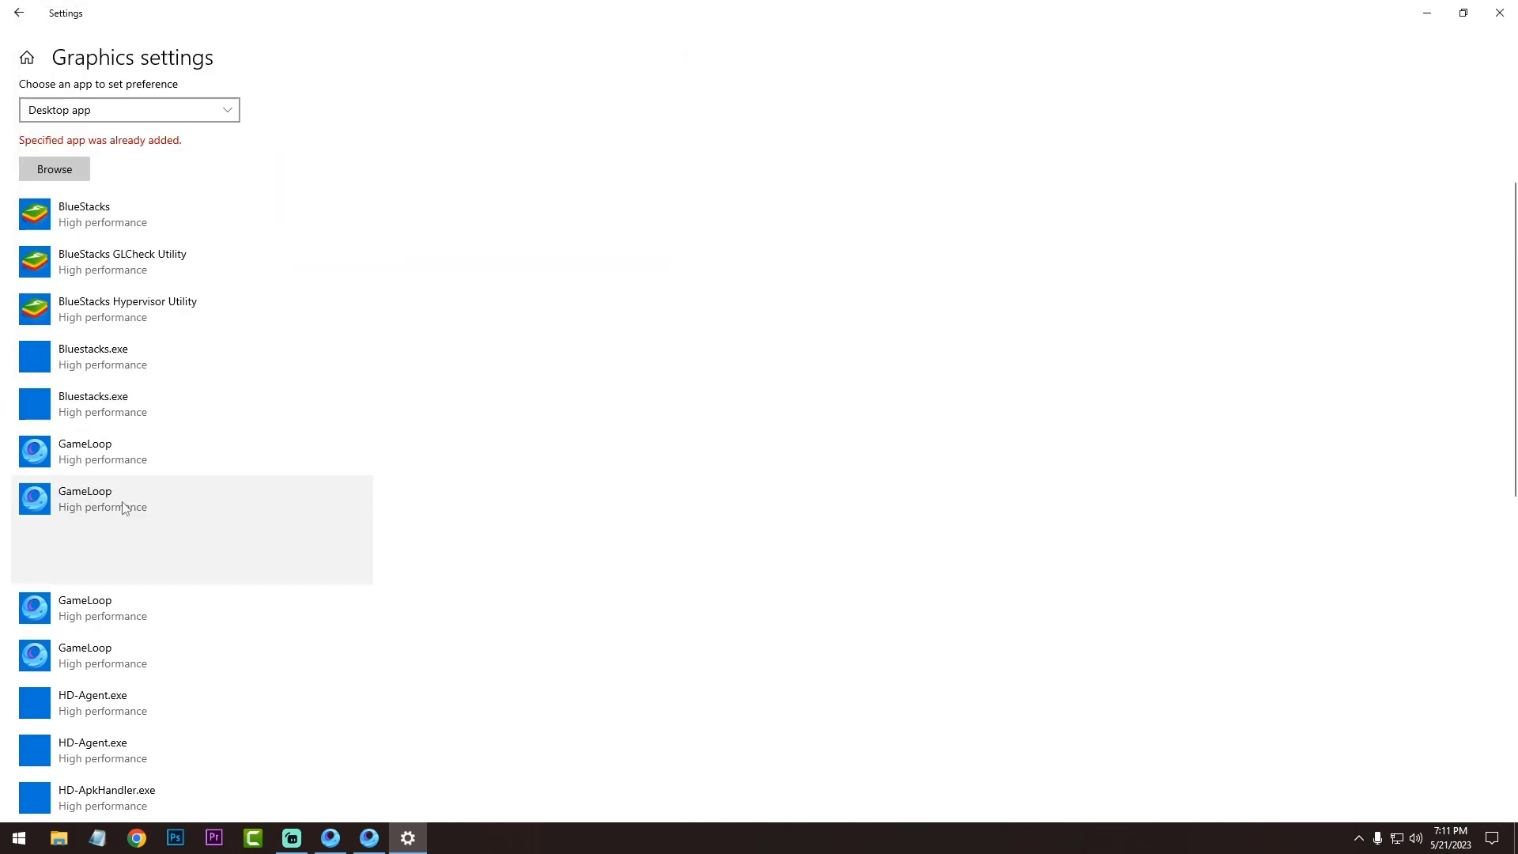
click(265, 561)
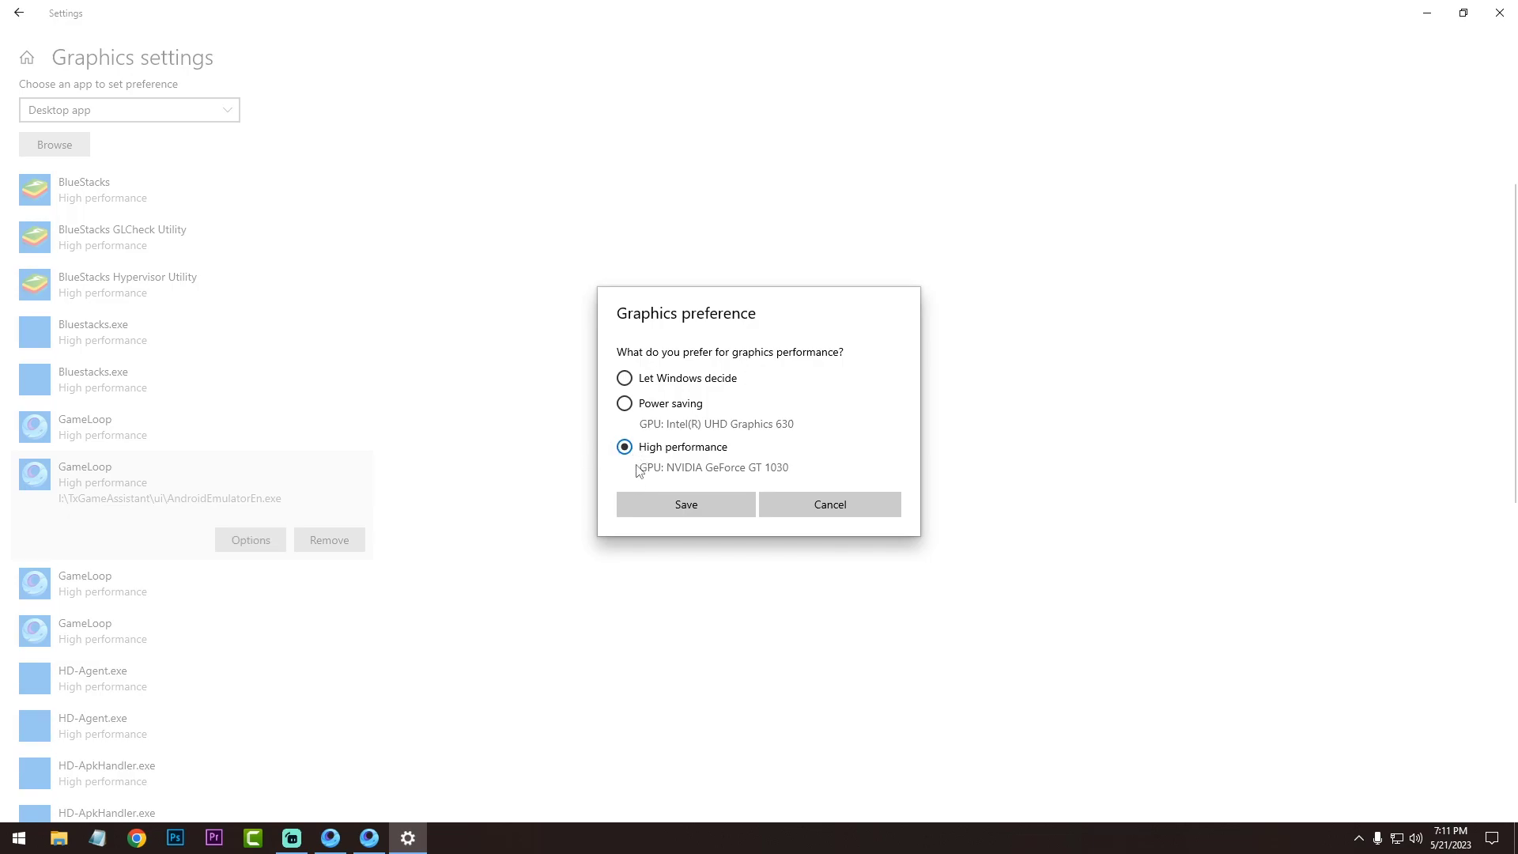
click(716, 504)
Add AndroidEmulatorEx.exe, save it as High performance, and close Settings.
click(72, 145)
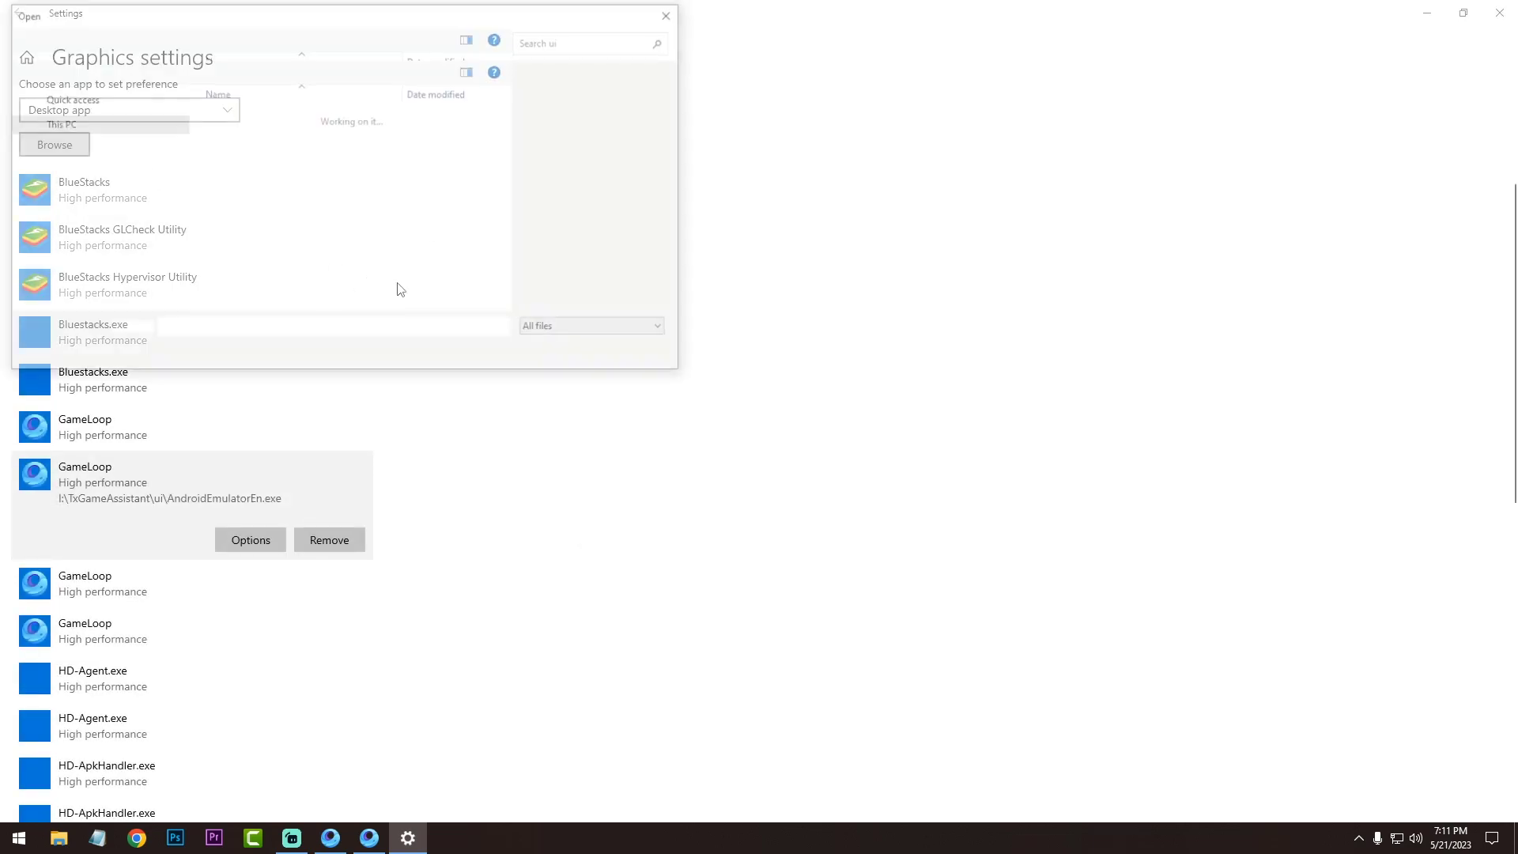
scroll(400, 292, down, 4)
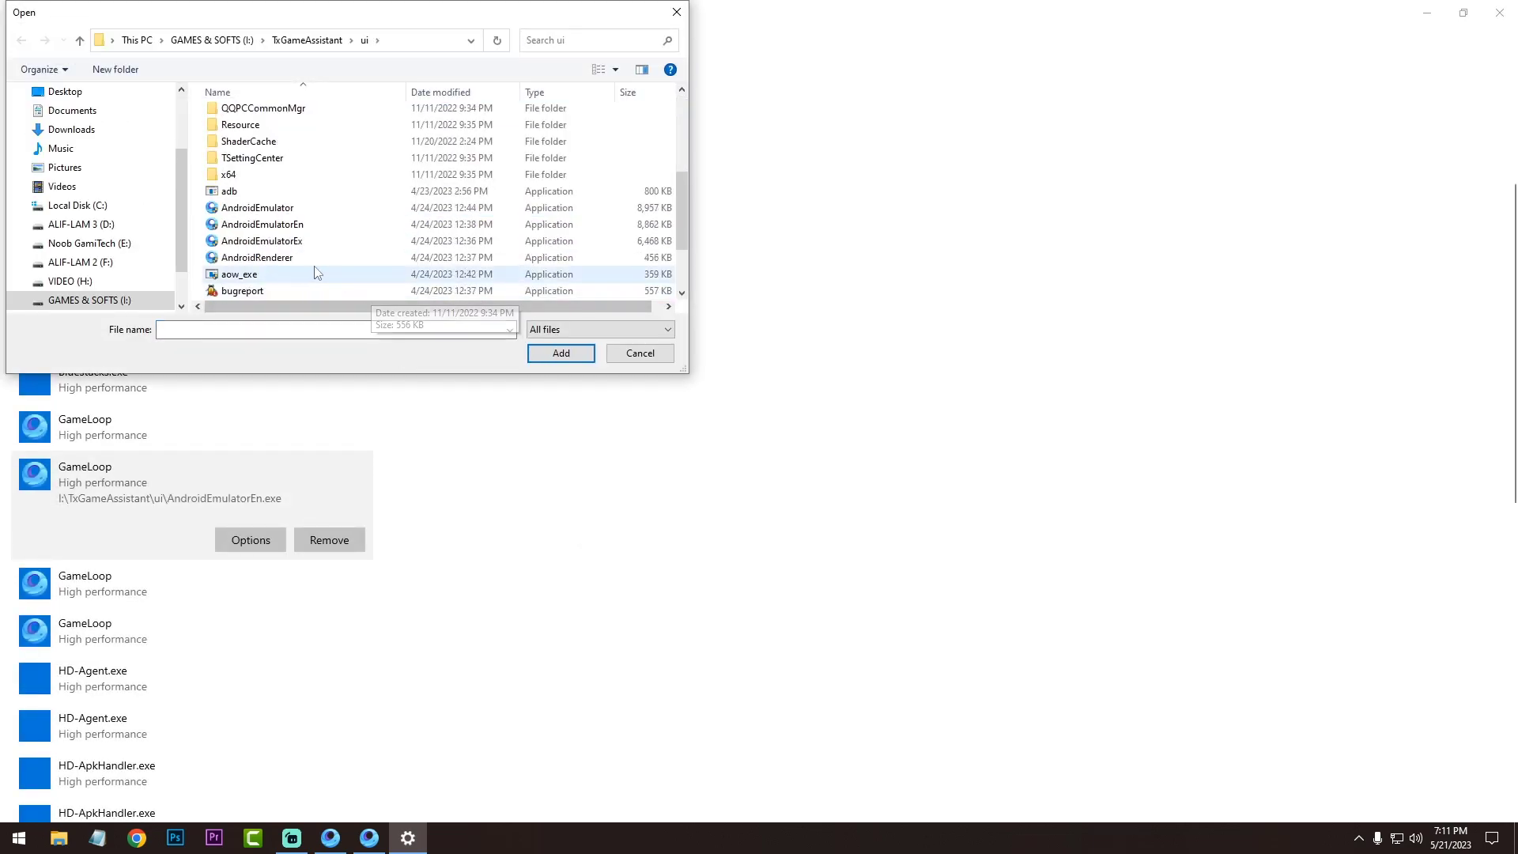
click(262, 240)
click(561, 354)
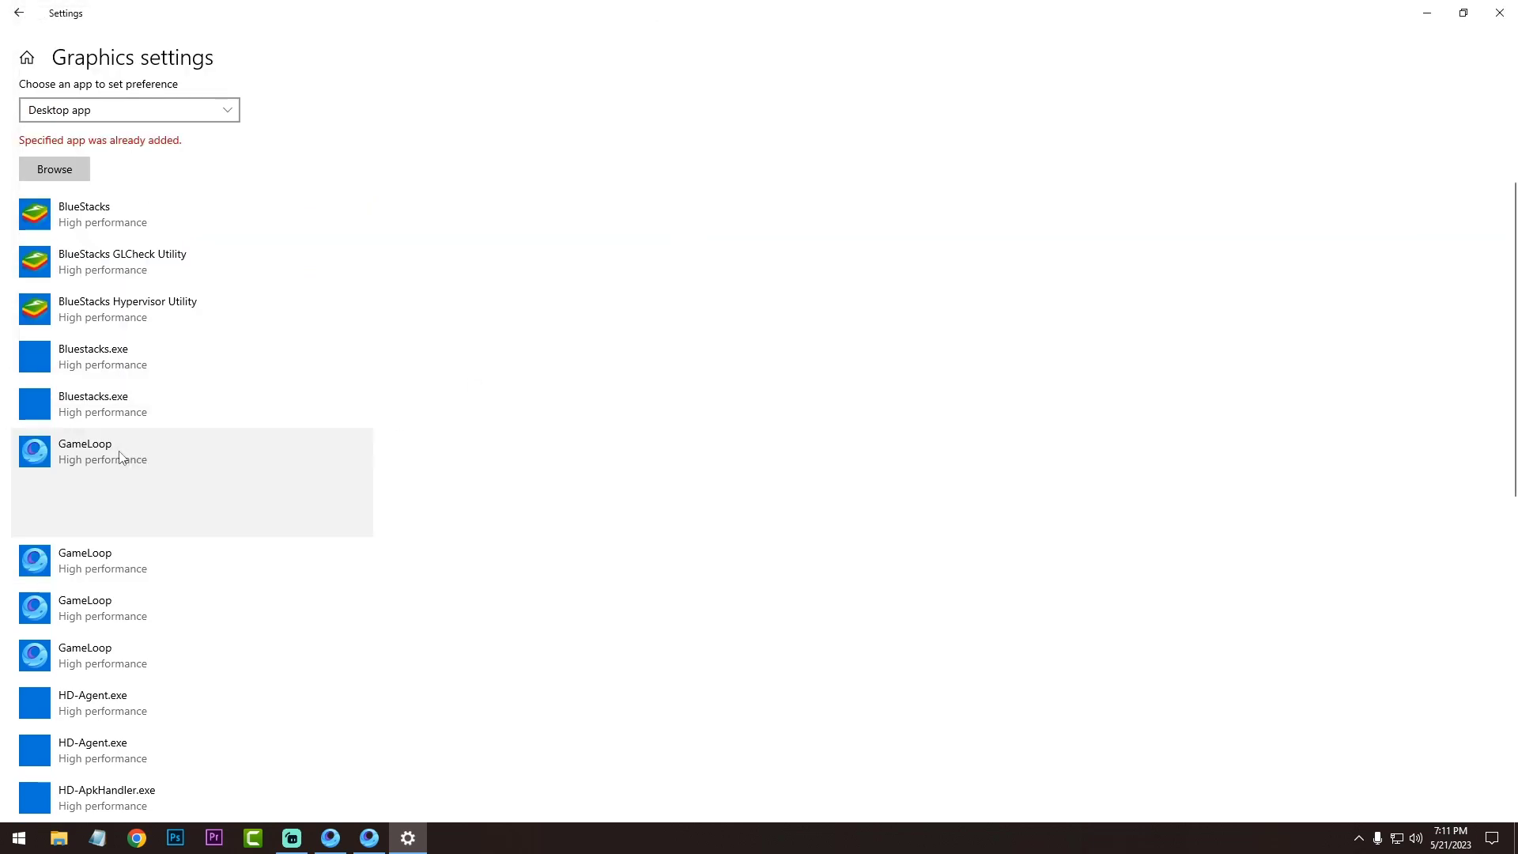
click(249, 515)
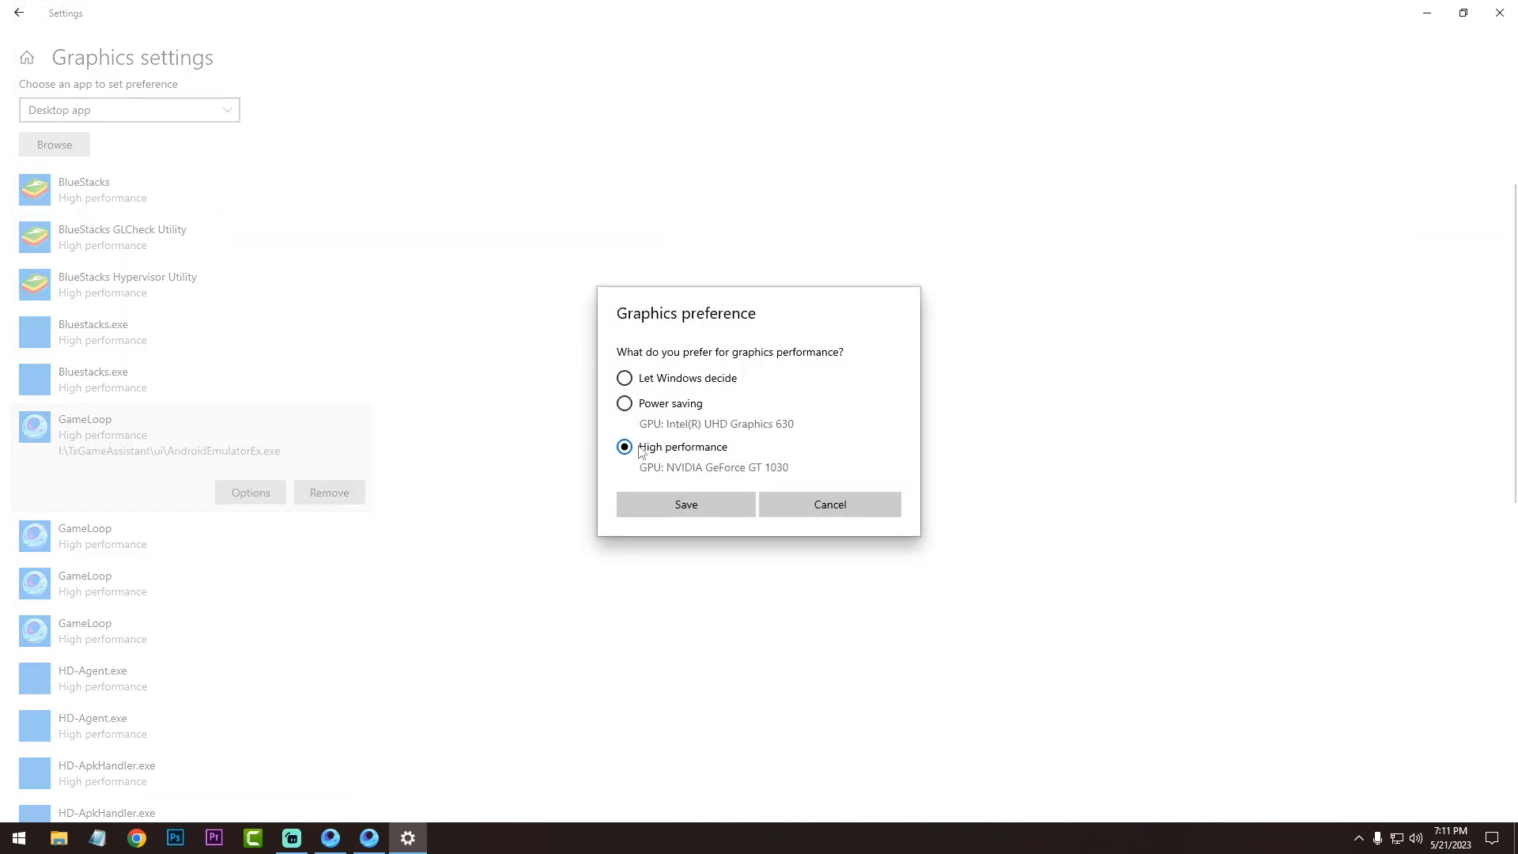
click(672, 510)
click(1500, 12)
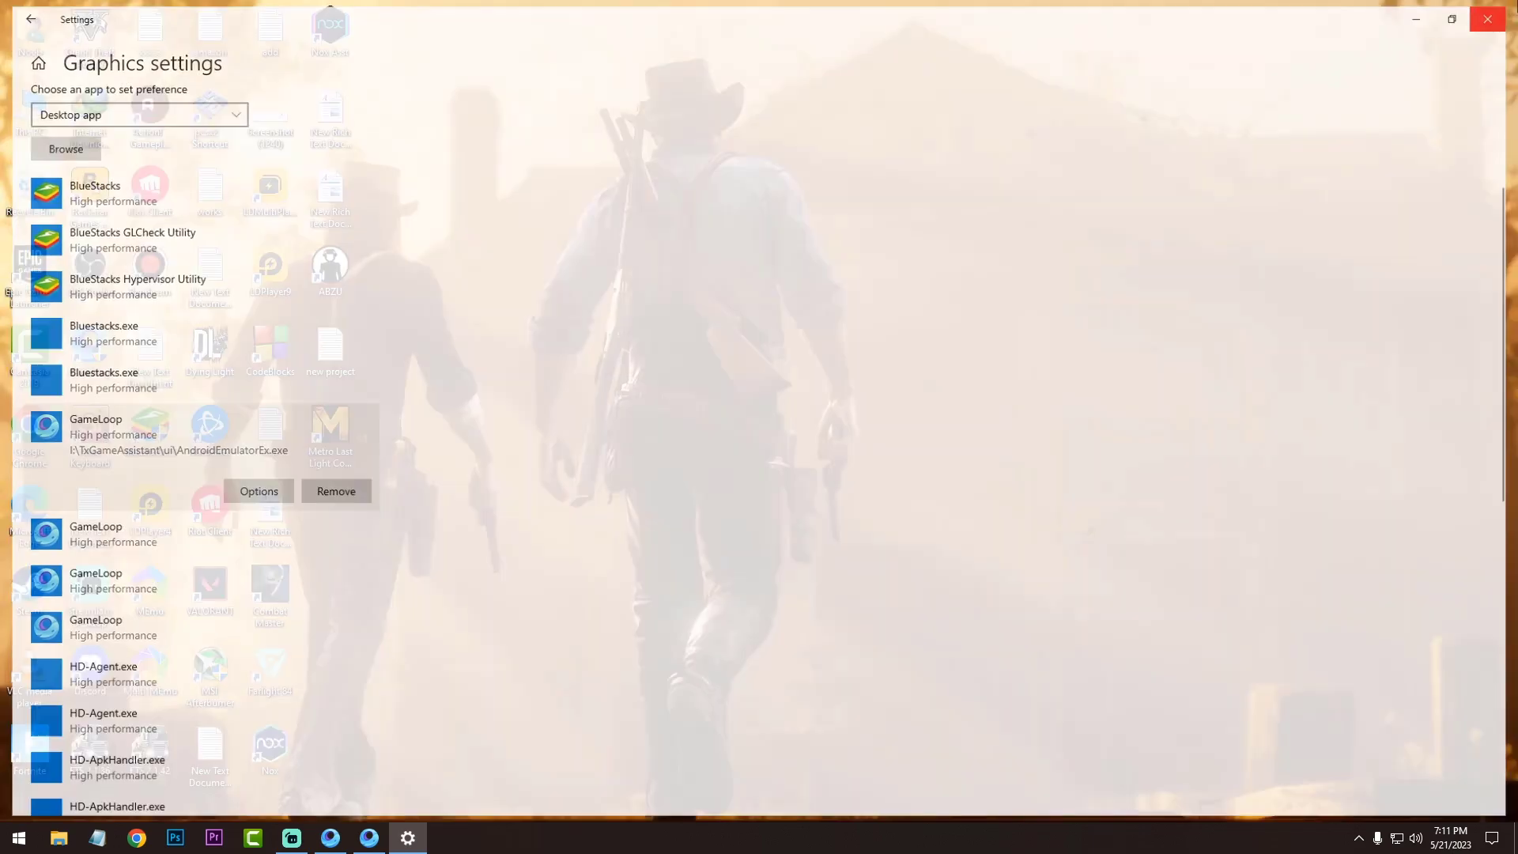
Open GameLoop's TxGameAssistant\ui folder from the shortcut's file location.
right_click(100, 365)
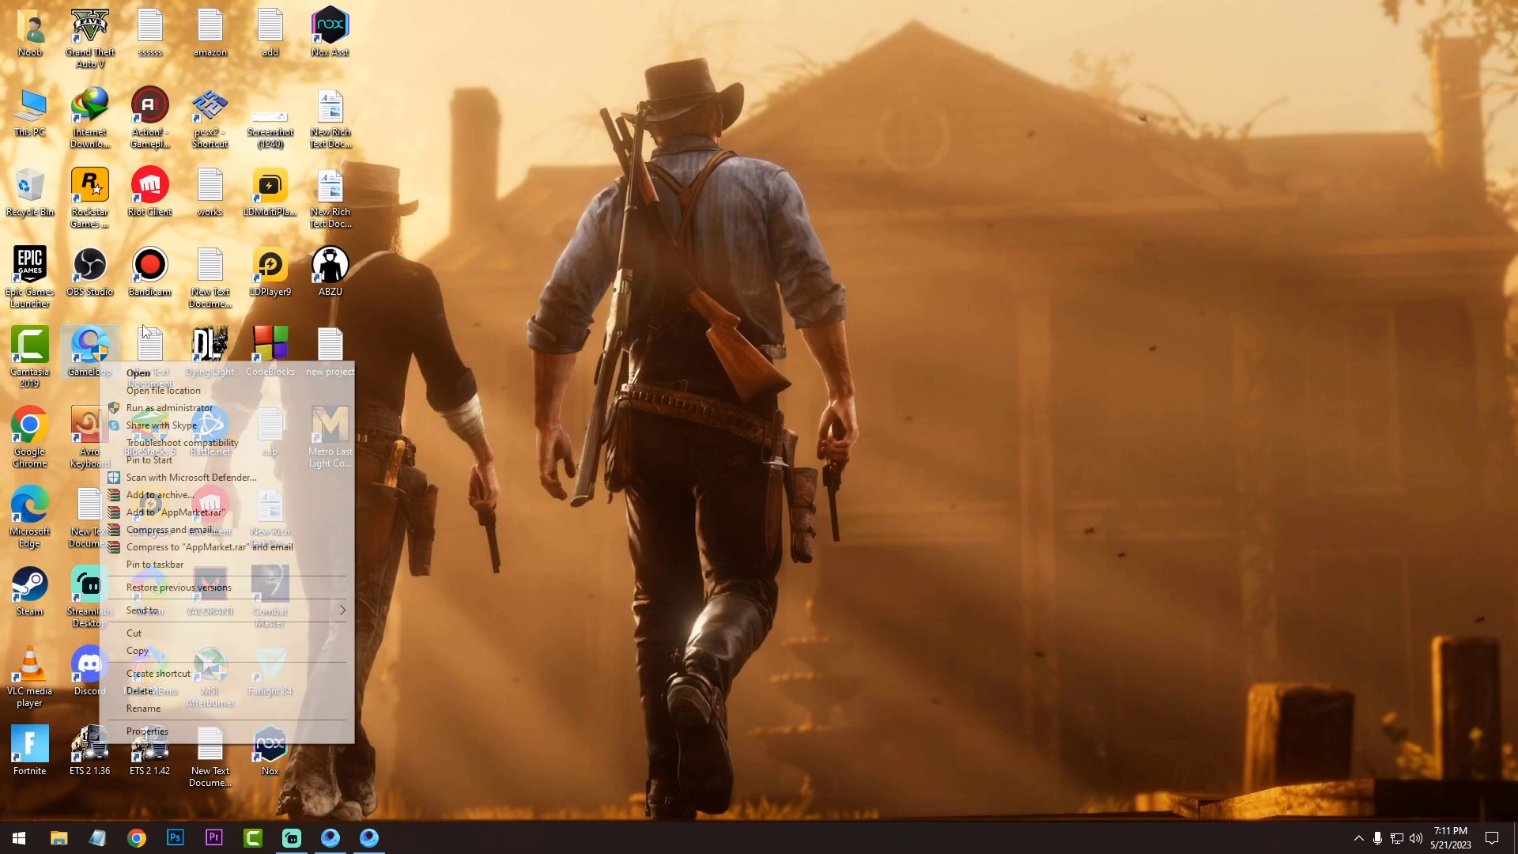
click(134, 389)
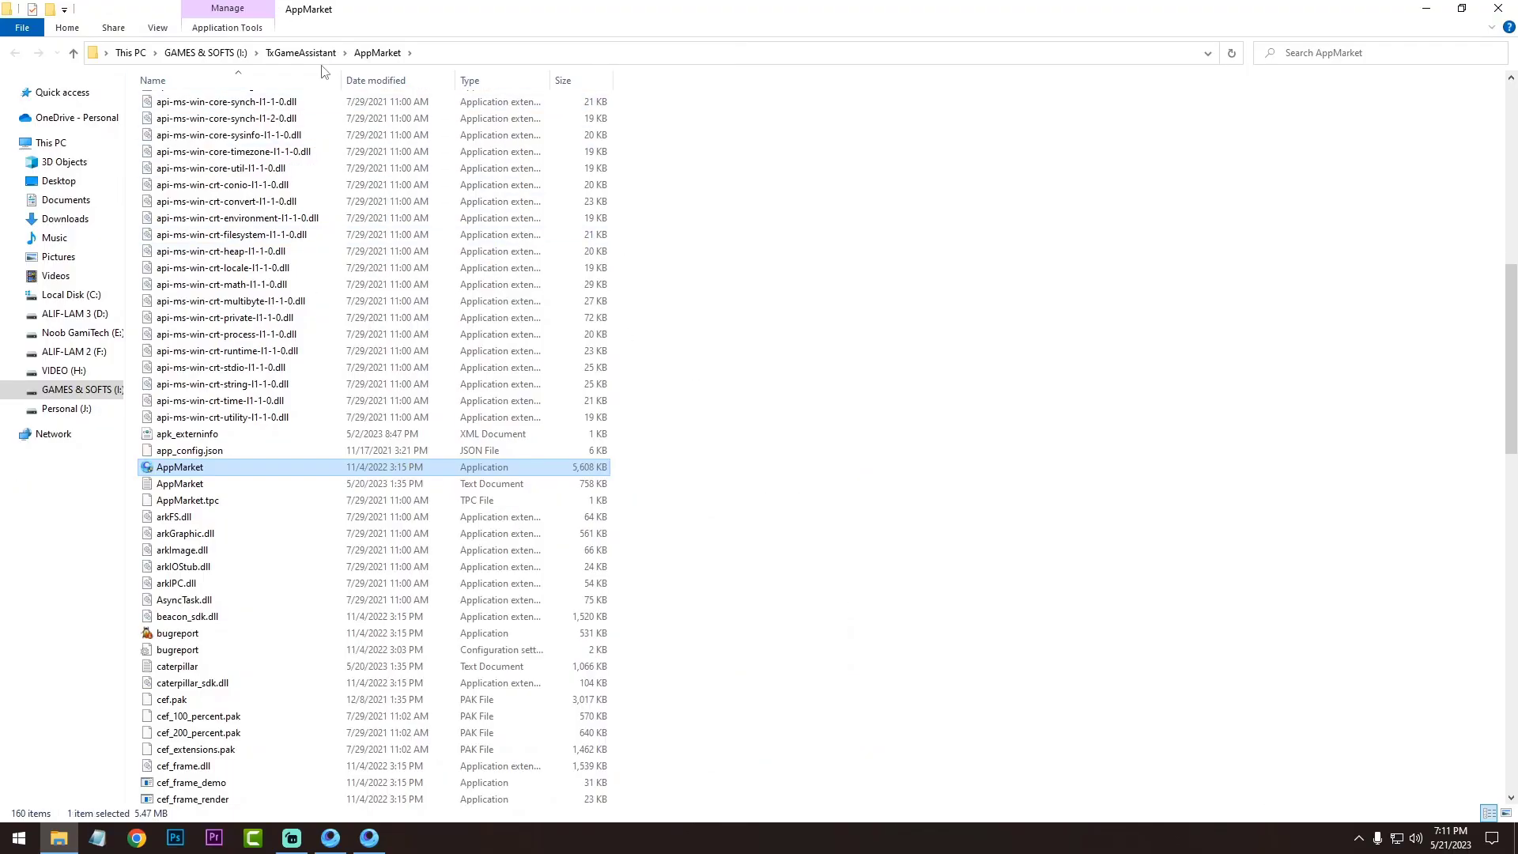
click(322, 54)
double_click(162, 131)
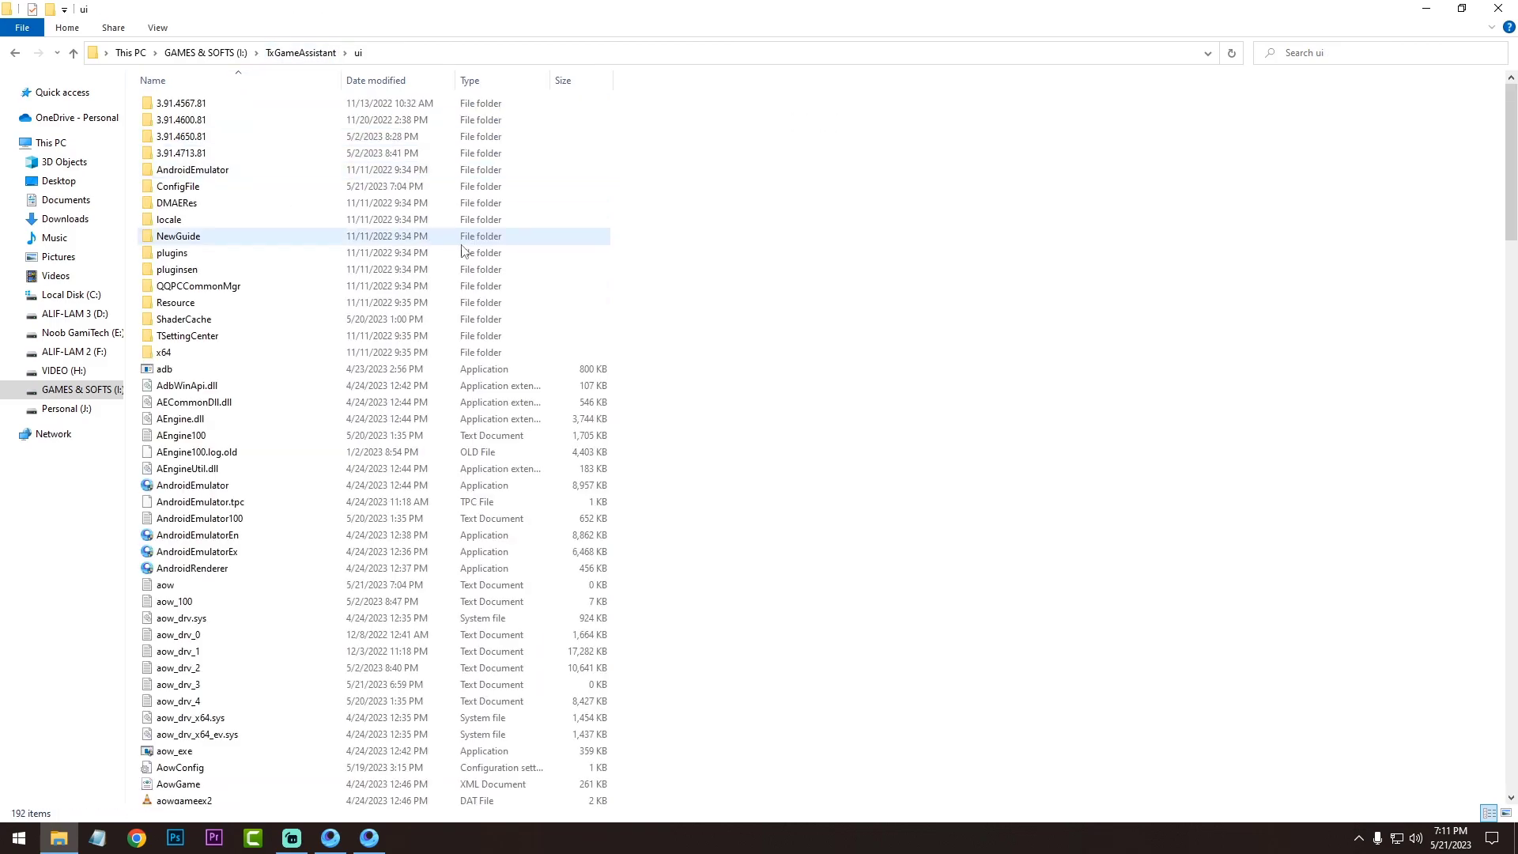
Set AndroidEmulator to run as administrator with fullscreen optimizations disabled, and apply.
right_click(164, 347)
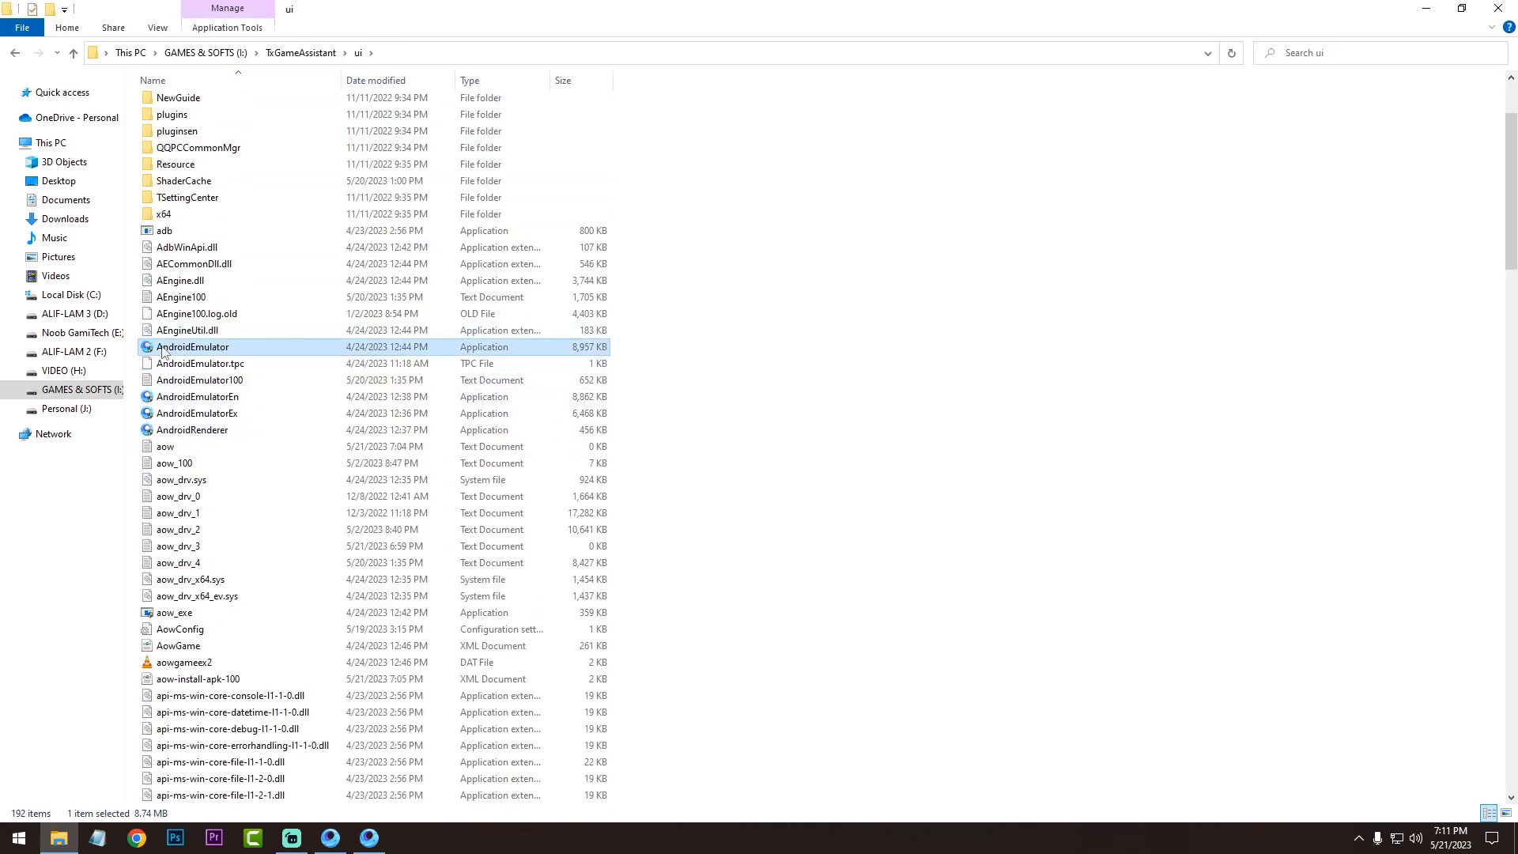
click(238, 710)
click(307, 399)
key(Escape)
click(55, 845)
click(207, 767)
drag(387, 351, 755, 174)
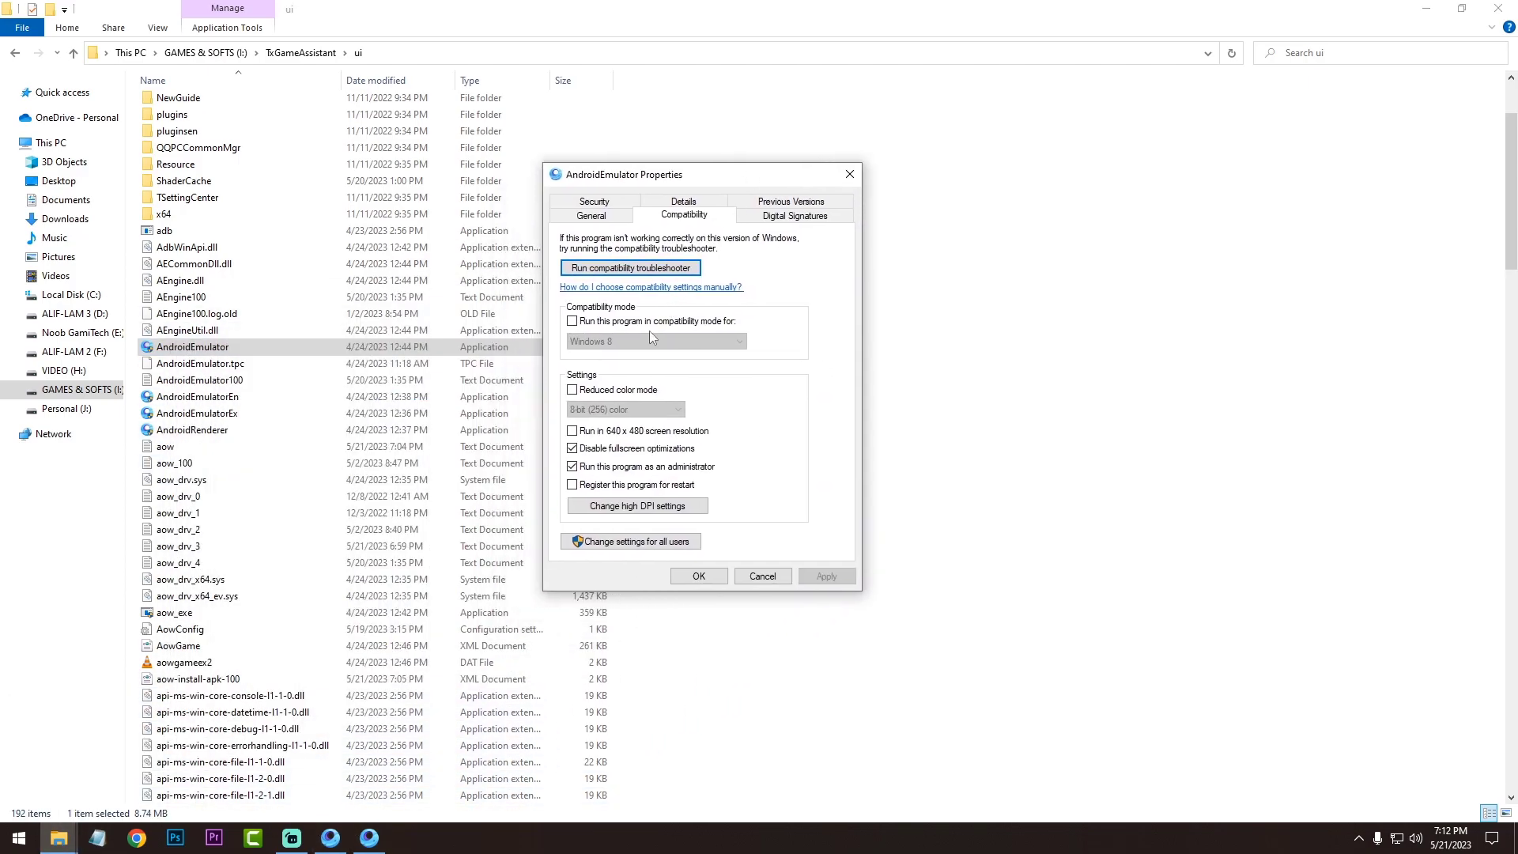
click(695, 575)
Disable fullscreen optimizations for AndroidEmulatorEn and confirm.
right_click(171, 402)
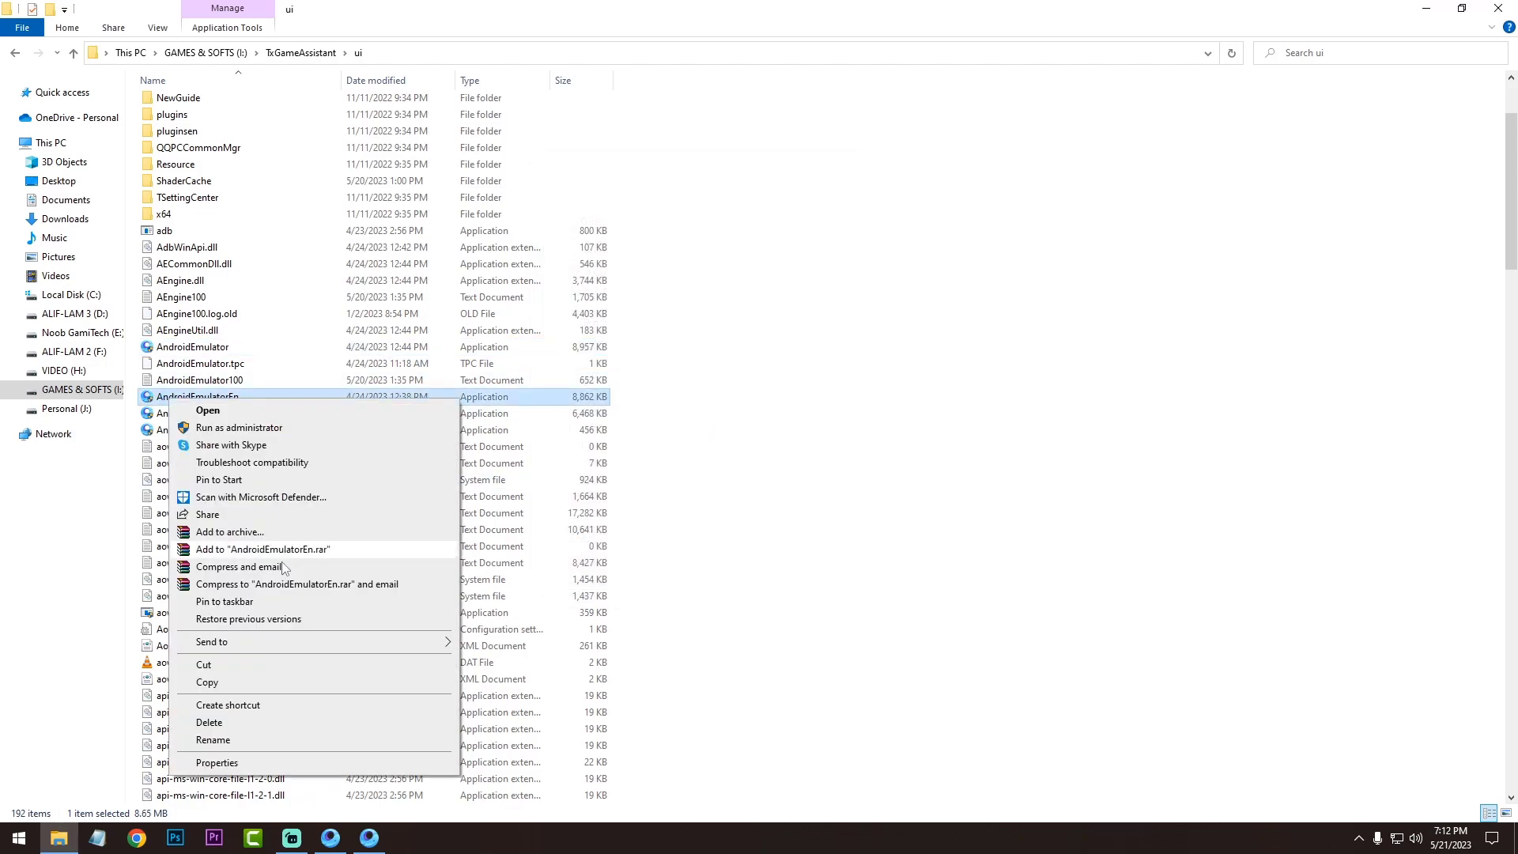
click(250, 756)
click(315, 439)
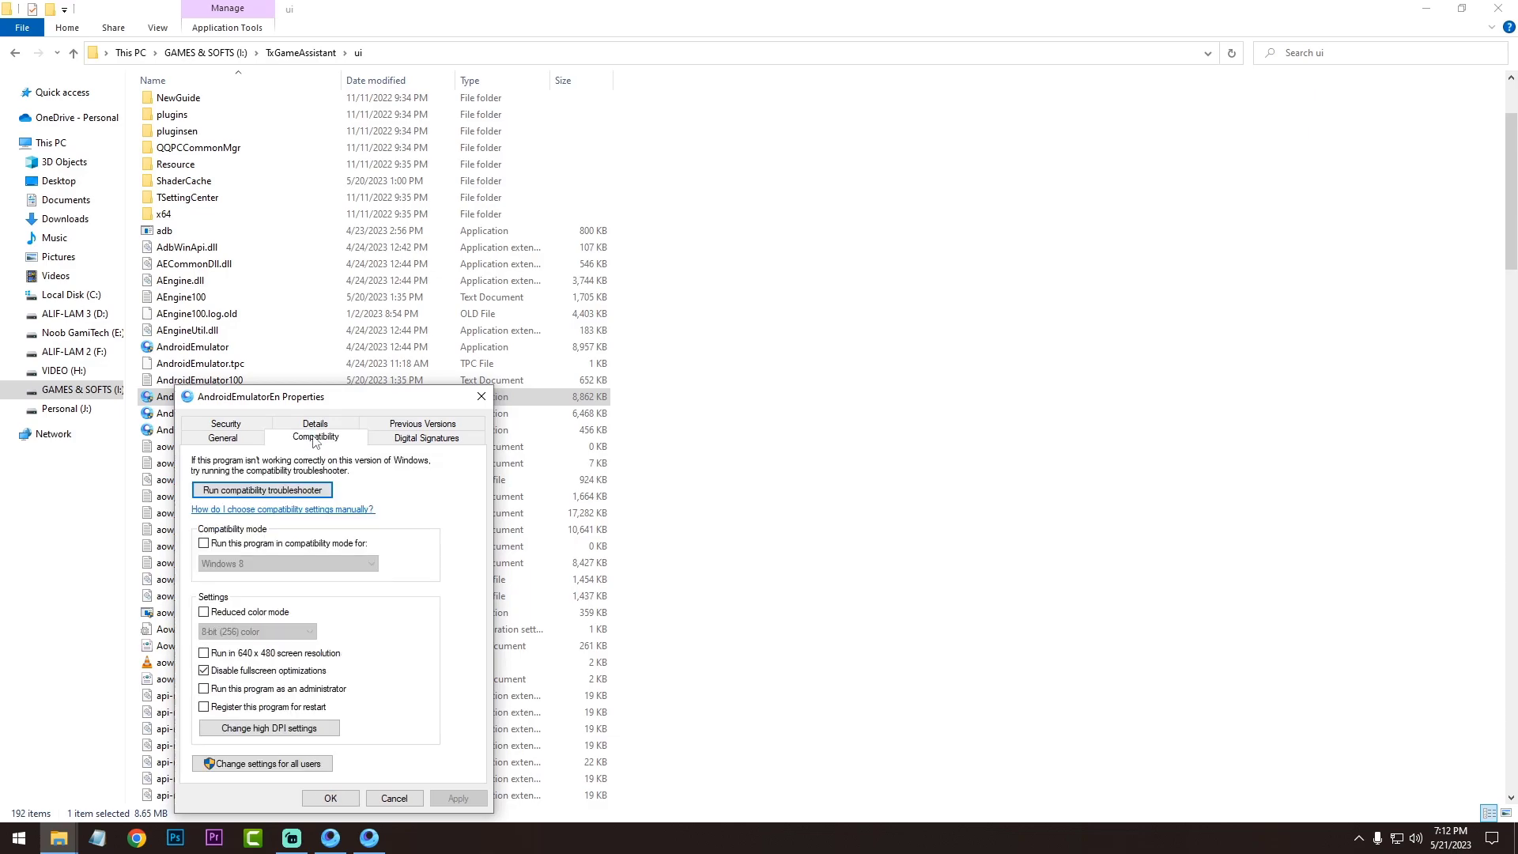
drag(336, 400, 650, 250)
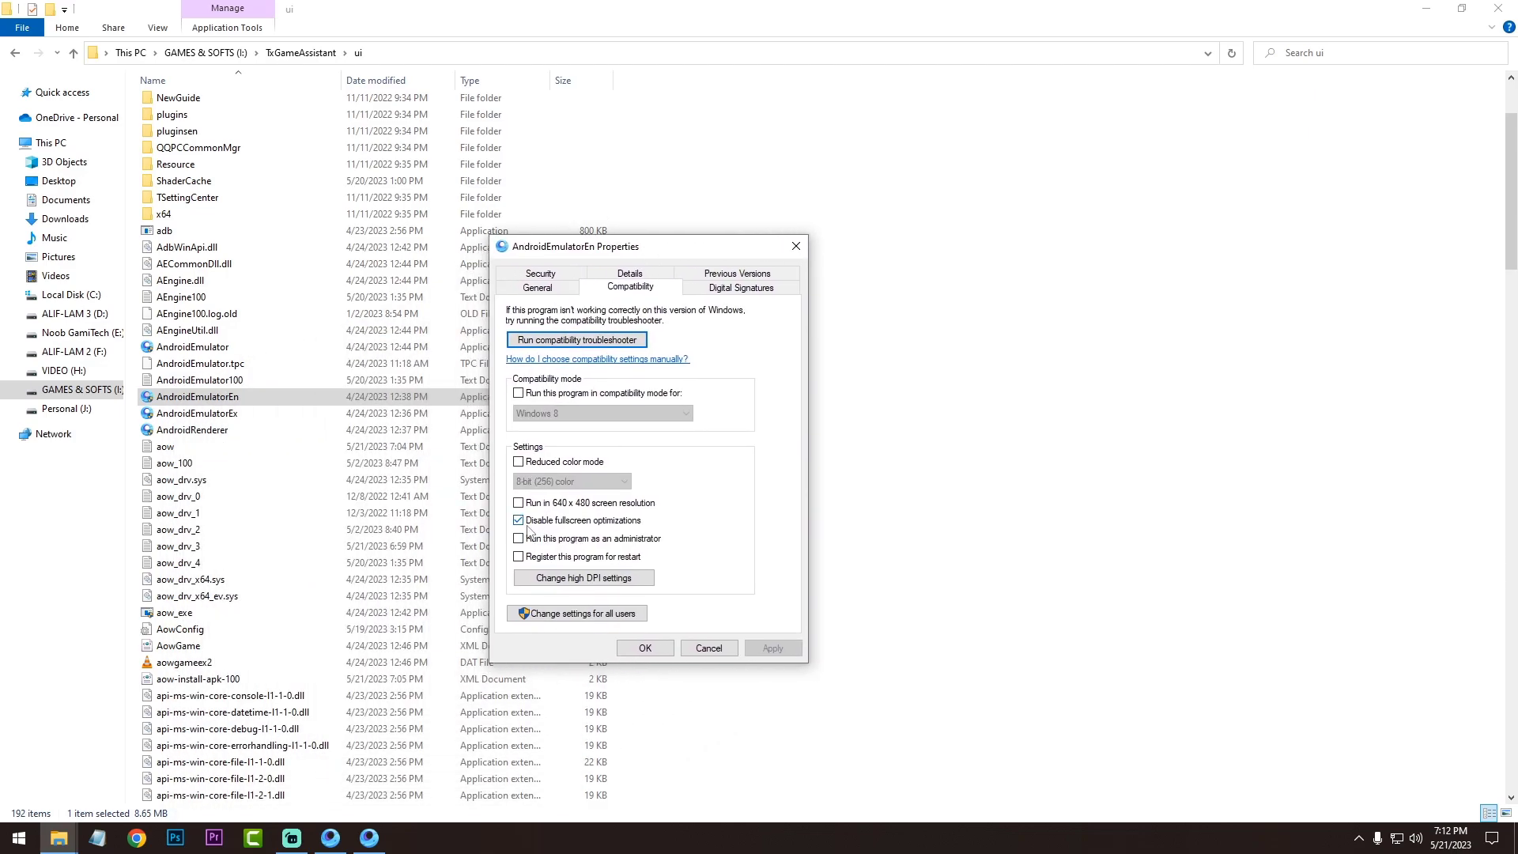
click(666, 654)
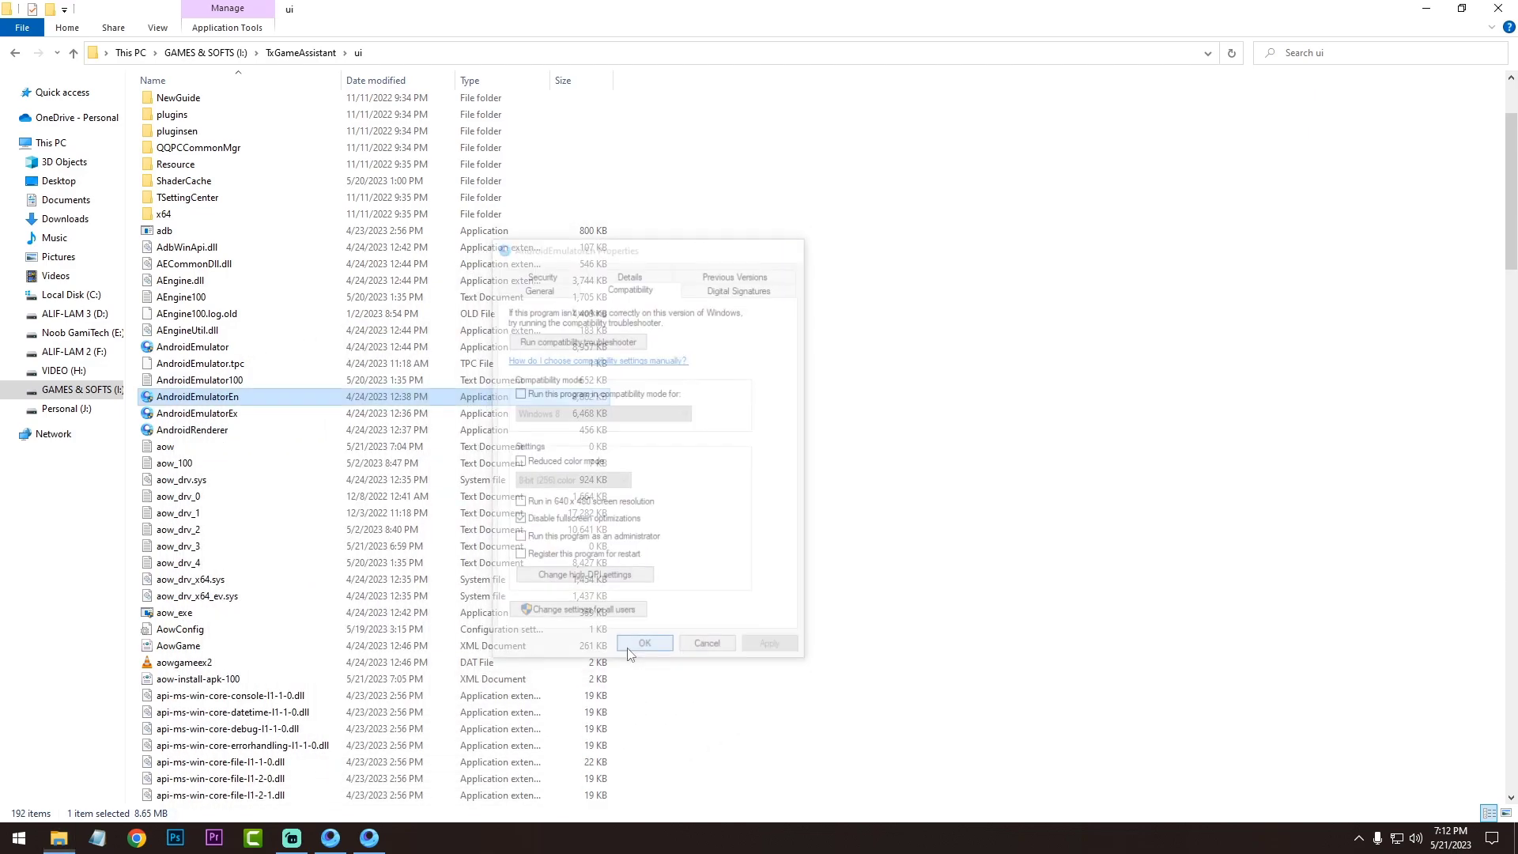
Disable fullscreen optimizations for AndroidEmulatorEx and confirm.
right_click(175, 416)
click(223, 780)
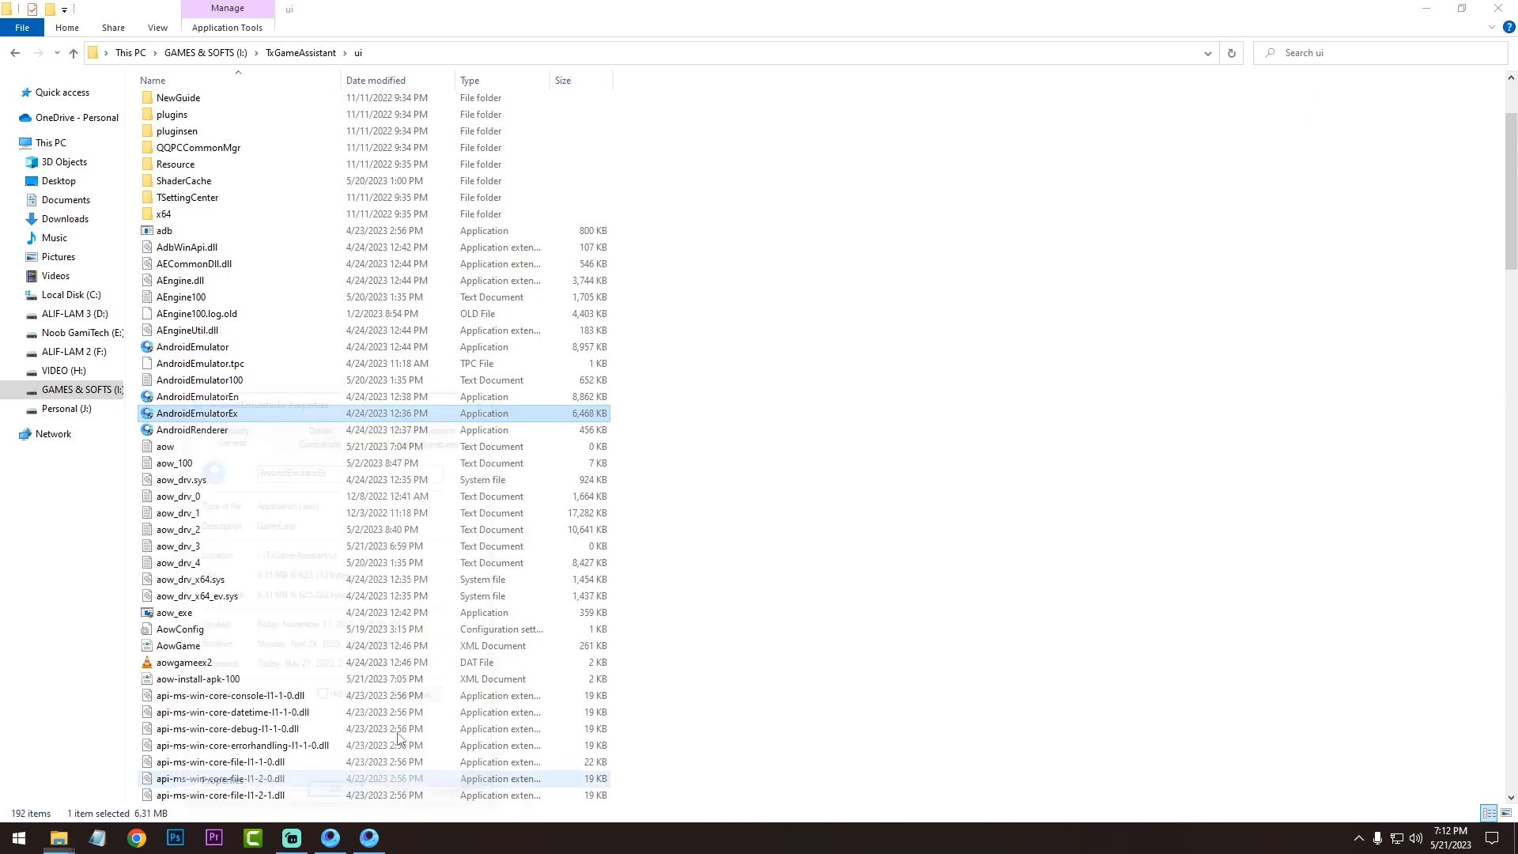
click(348, 439)
drag(353, 406, 765, 228)
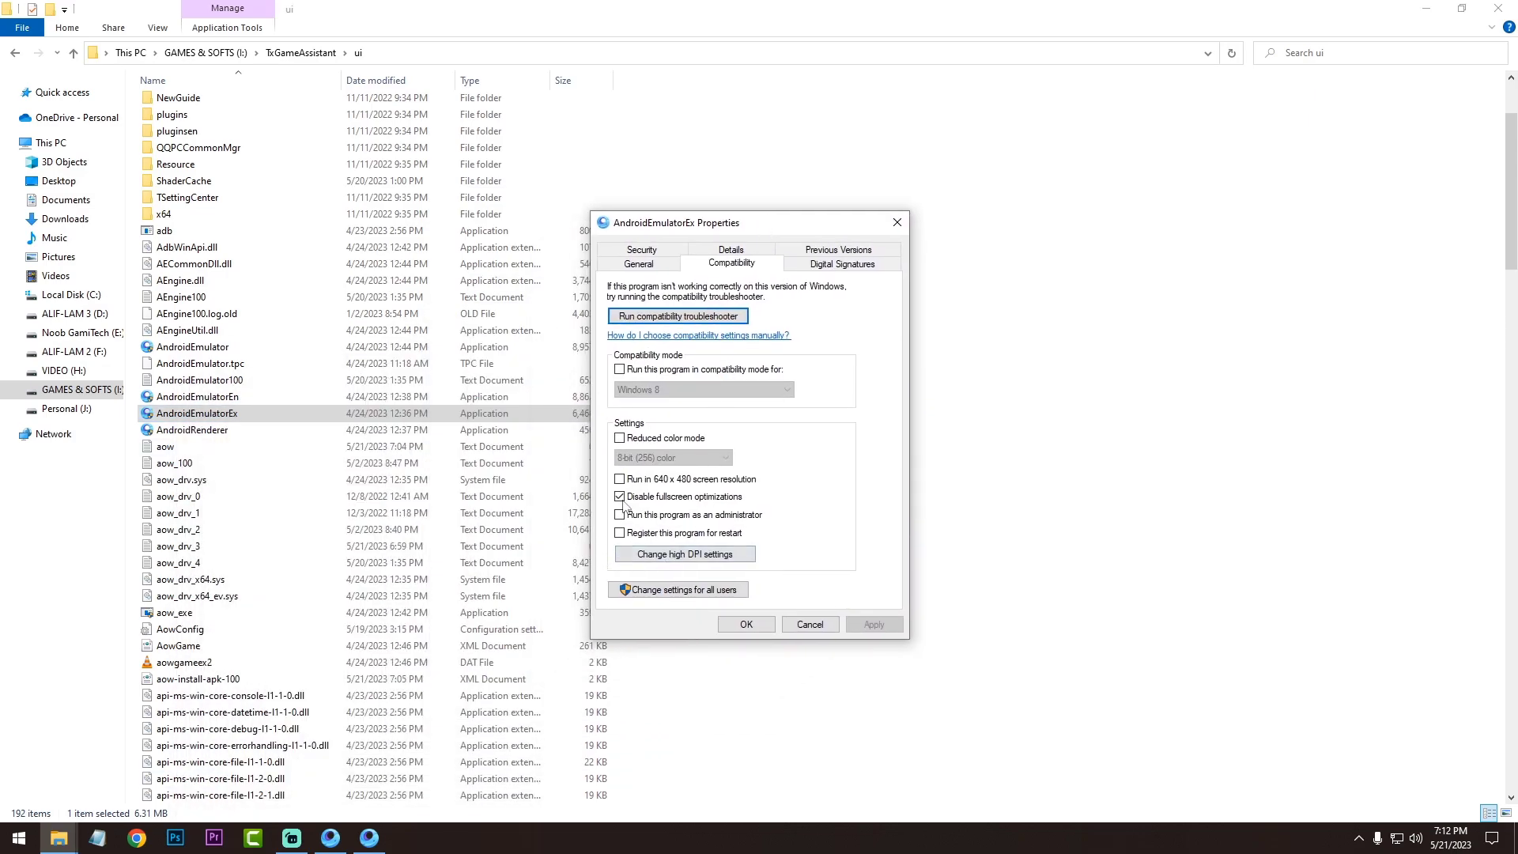
click(746, 625)
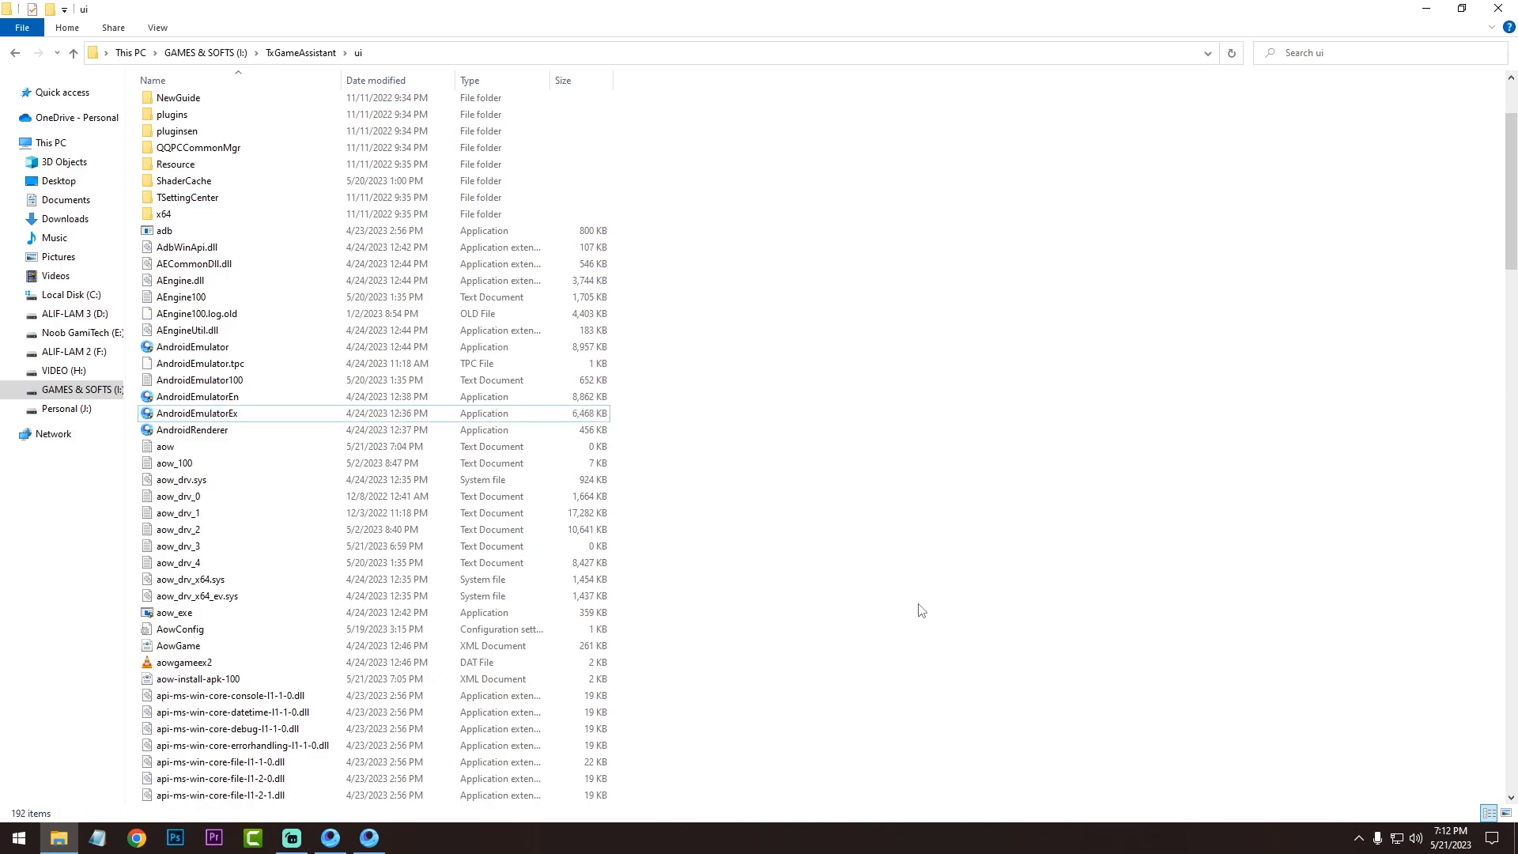
Show and refresh the desktop, then restore the GameLoop window and shift it left.
key(super+d)
right_click(619, 244)
click(661, 289)
click(369, 838)
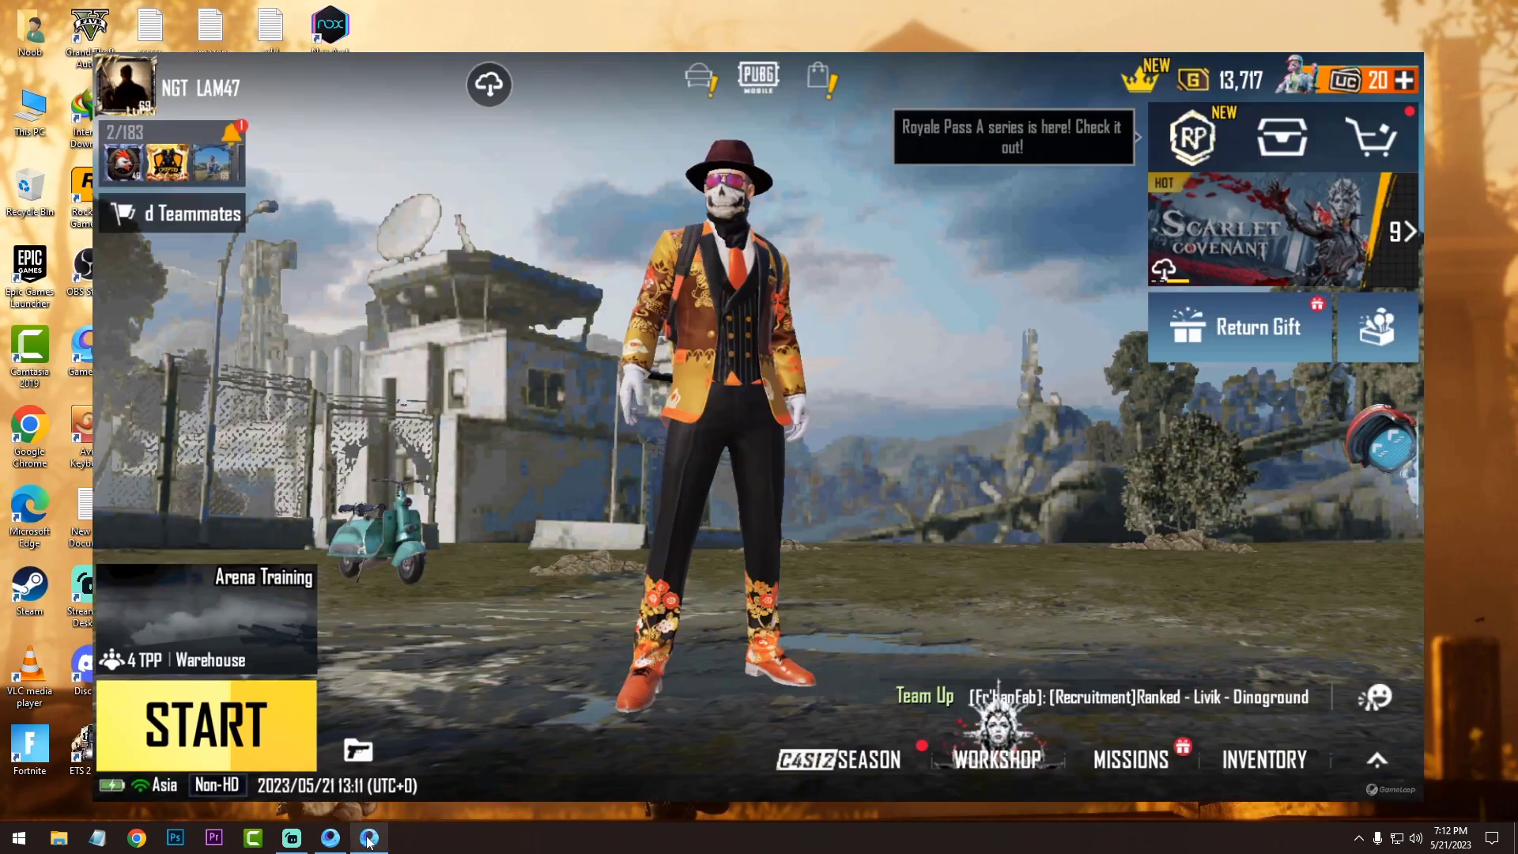
drag(647, 34, 569, 24)
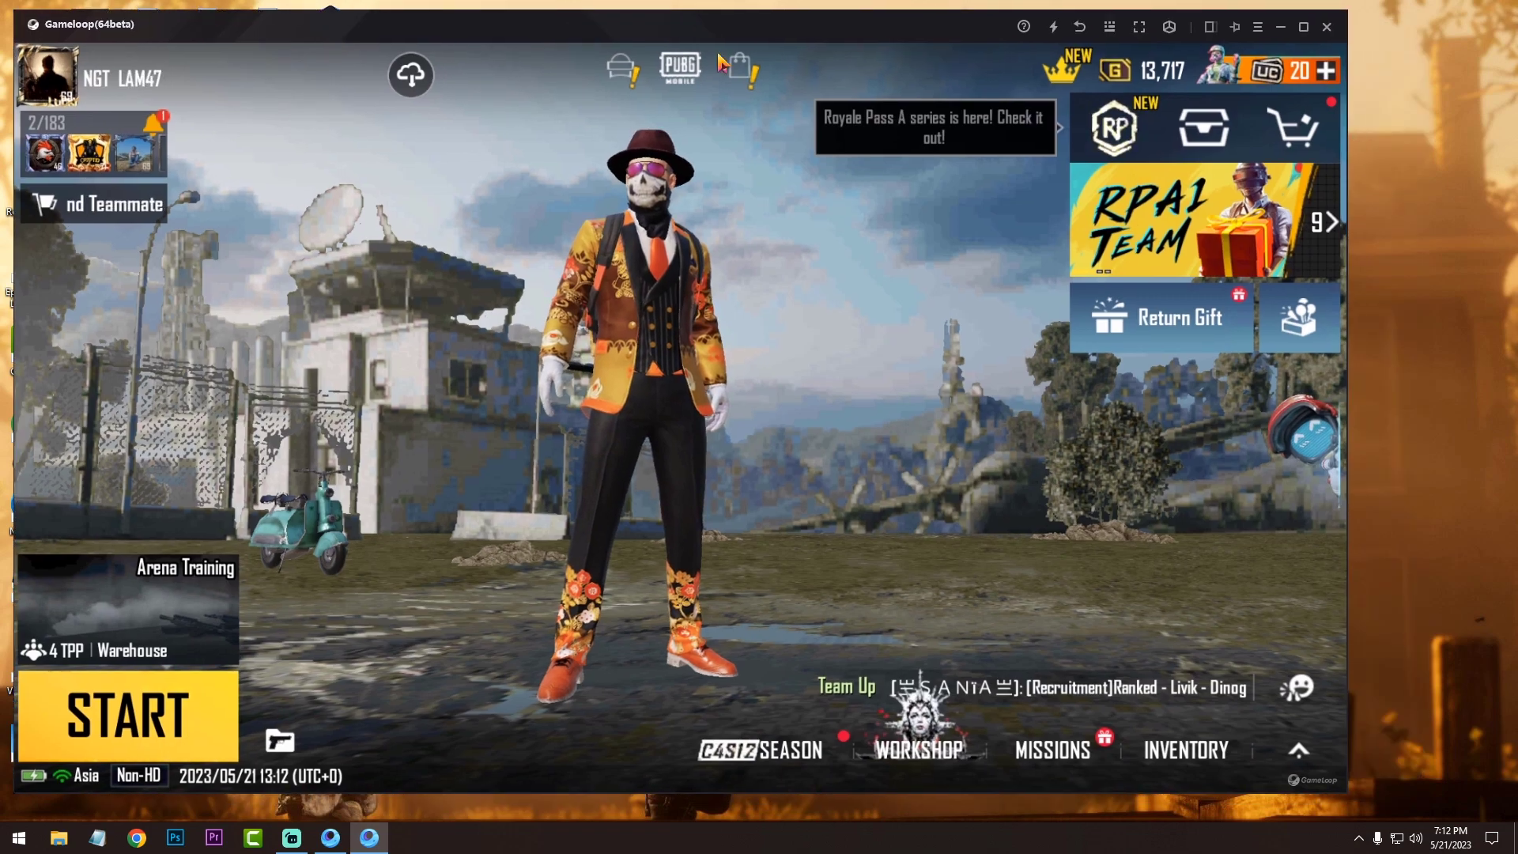
Dismiss the team-up notice and open GameLoop's emulator Settings.
click(1212, 25)
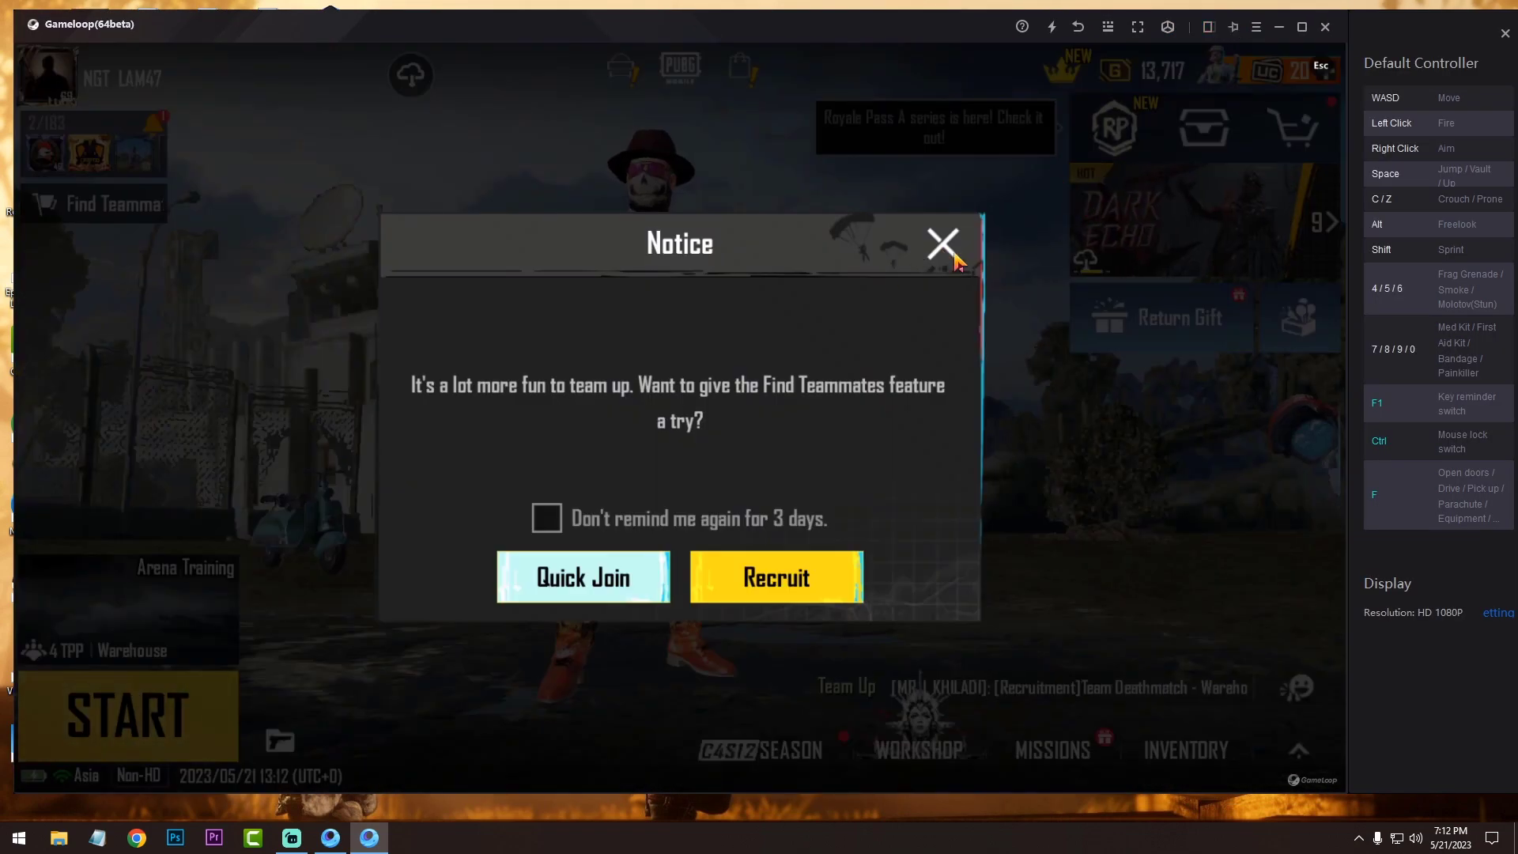
click(952, 256)
click(1256, 27)
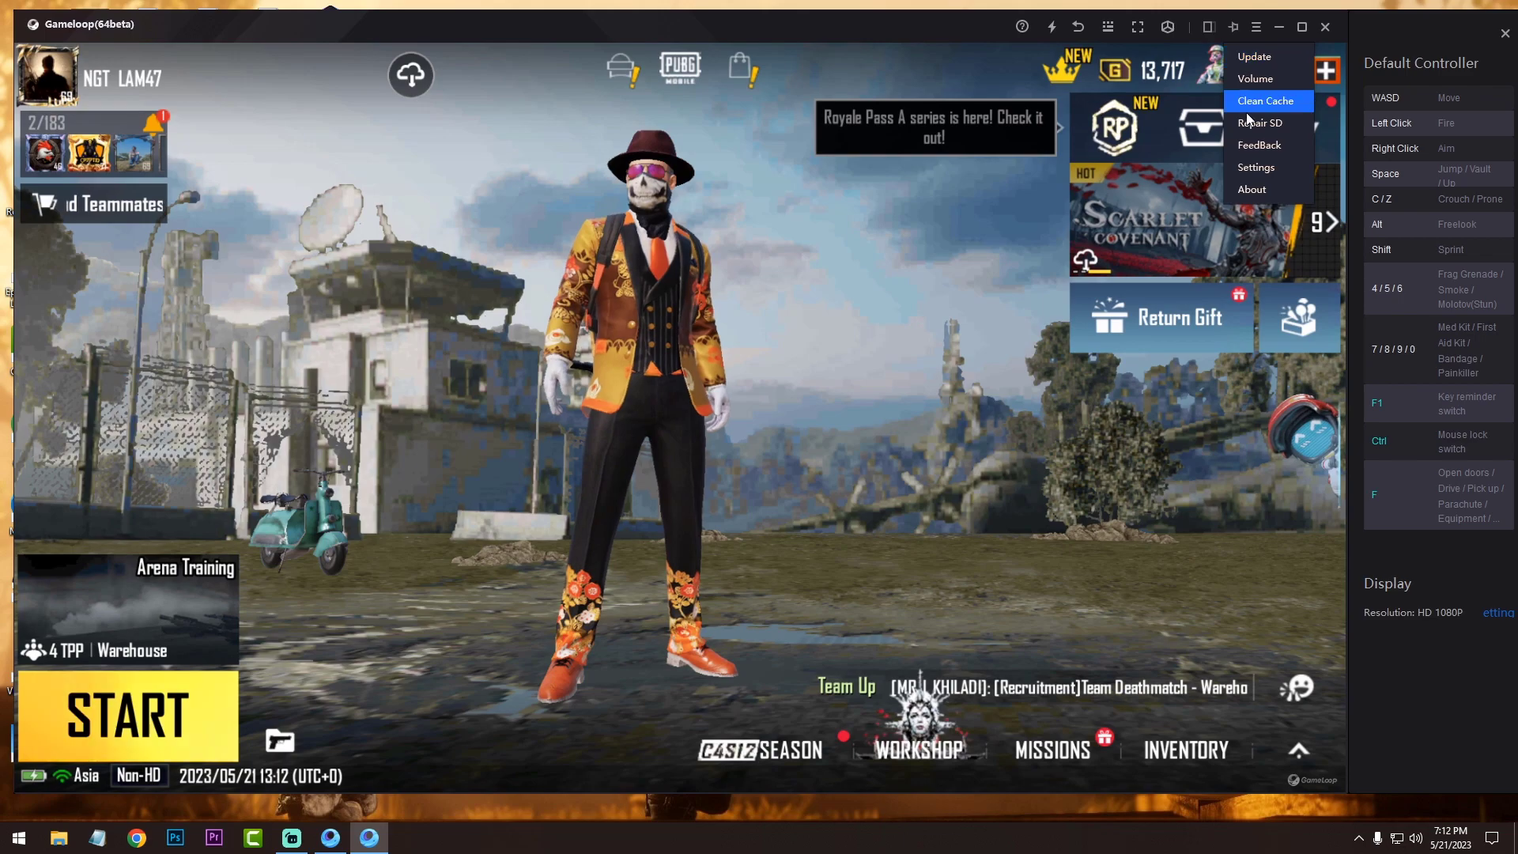
click(1253, 169)
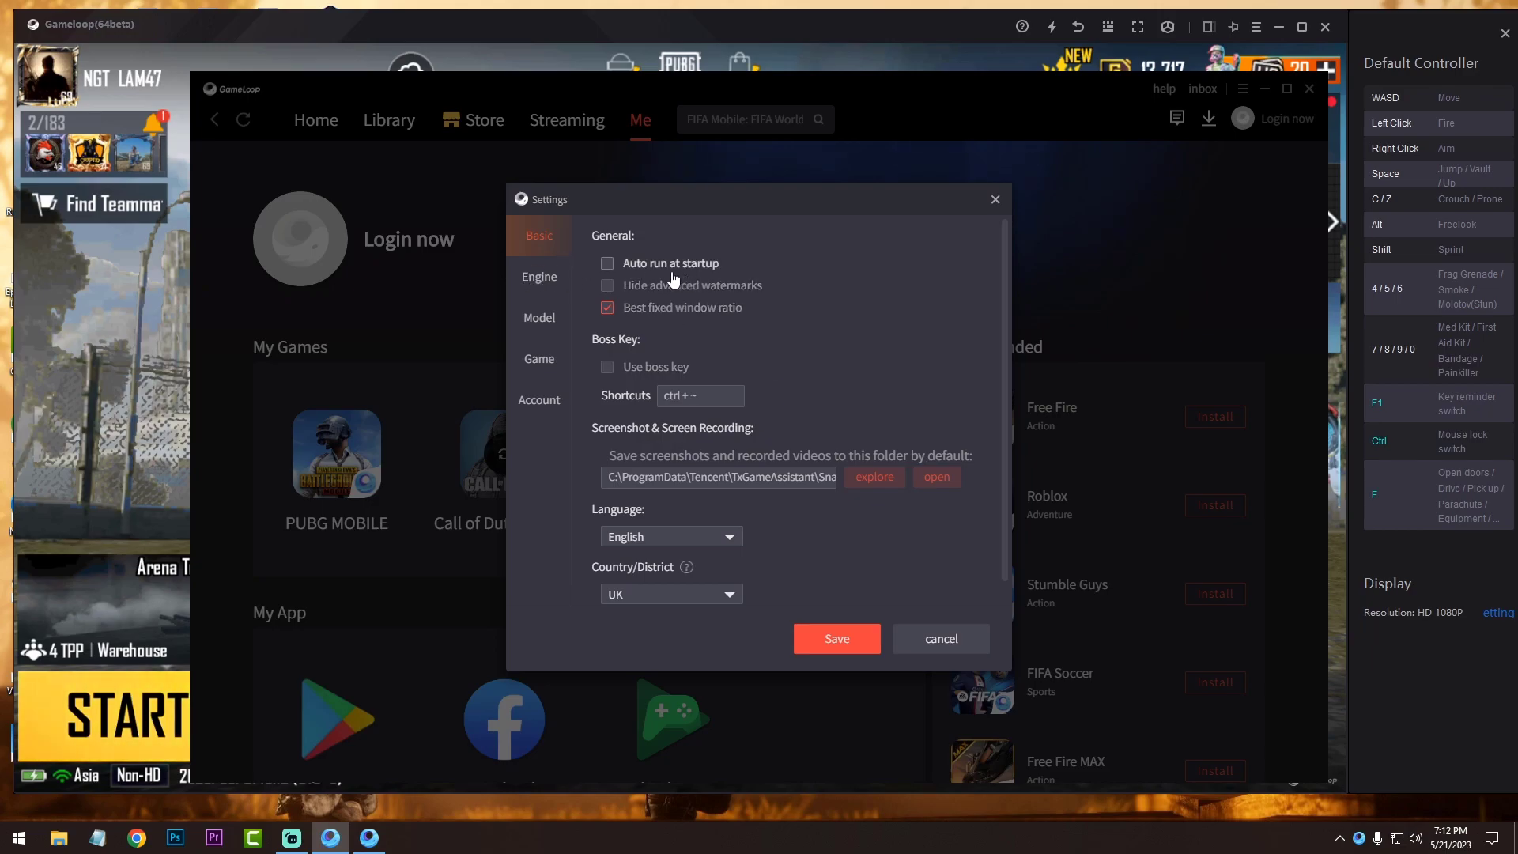
Keep OpenGL+ rendering and anti-aliasing Off, set memory to 2048M, keep 2 processor cores.
click(538, 278)
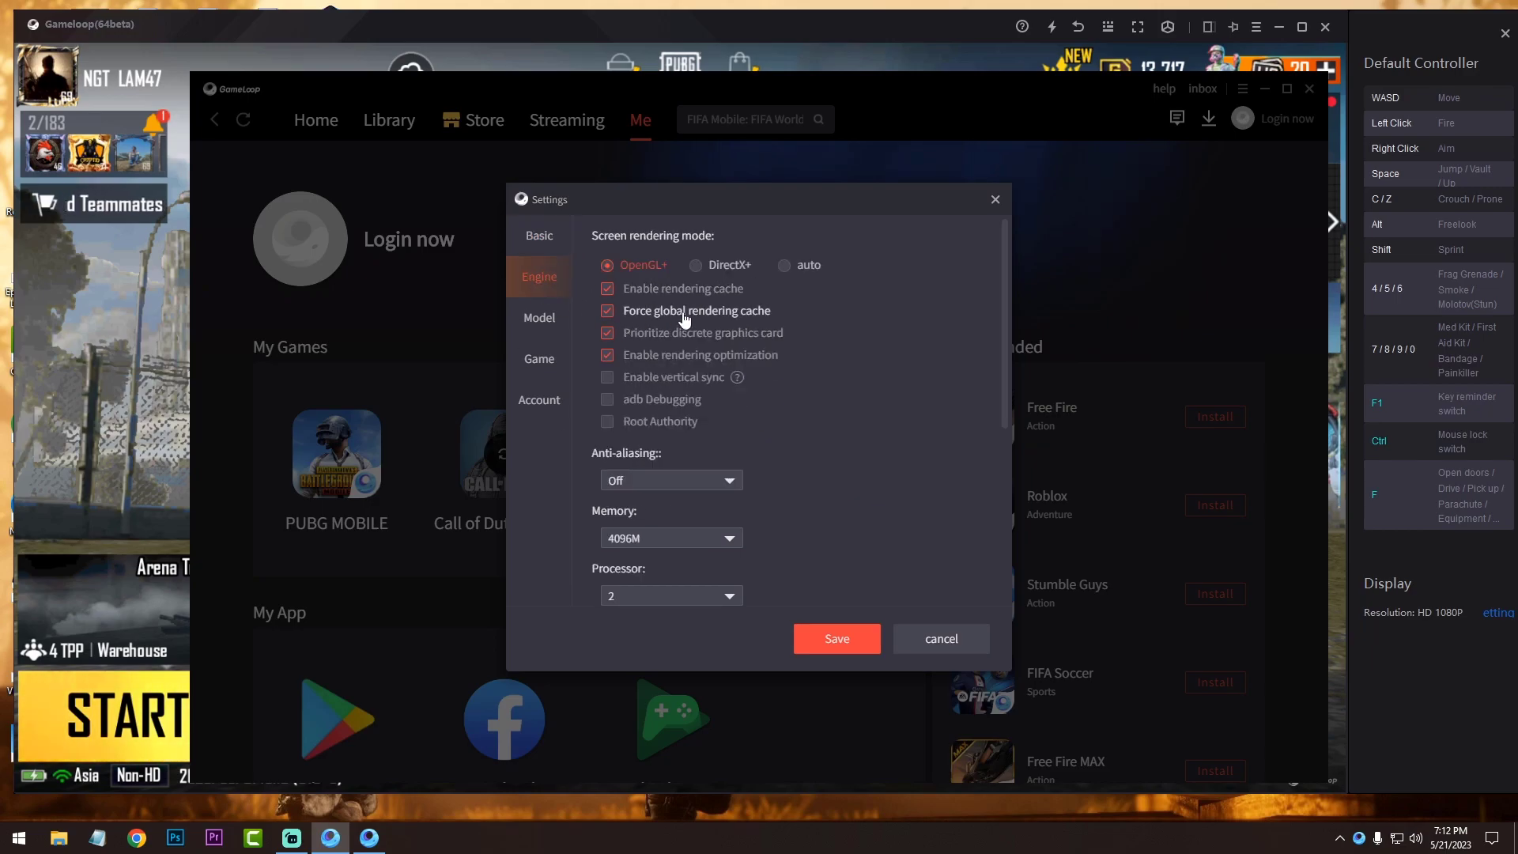
click(700, 269)
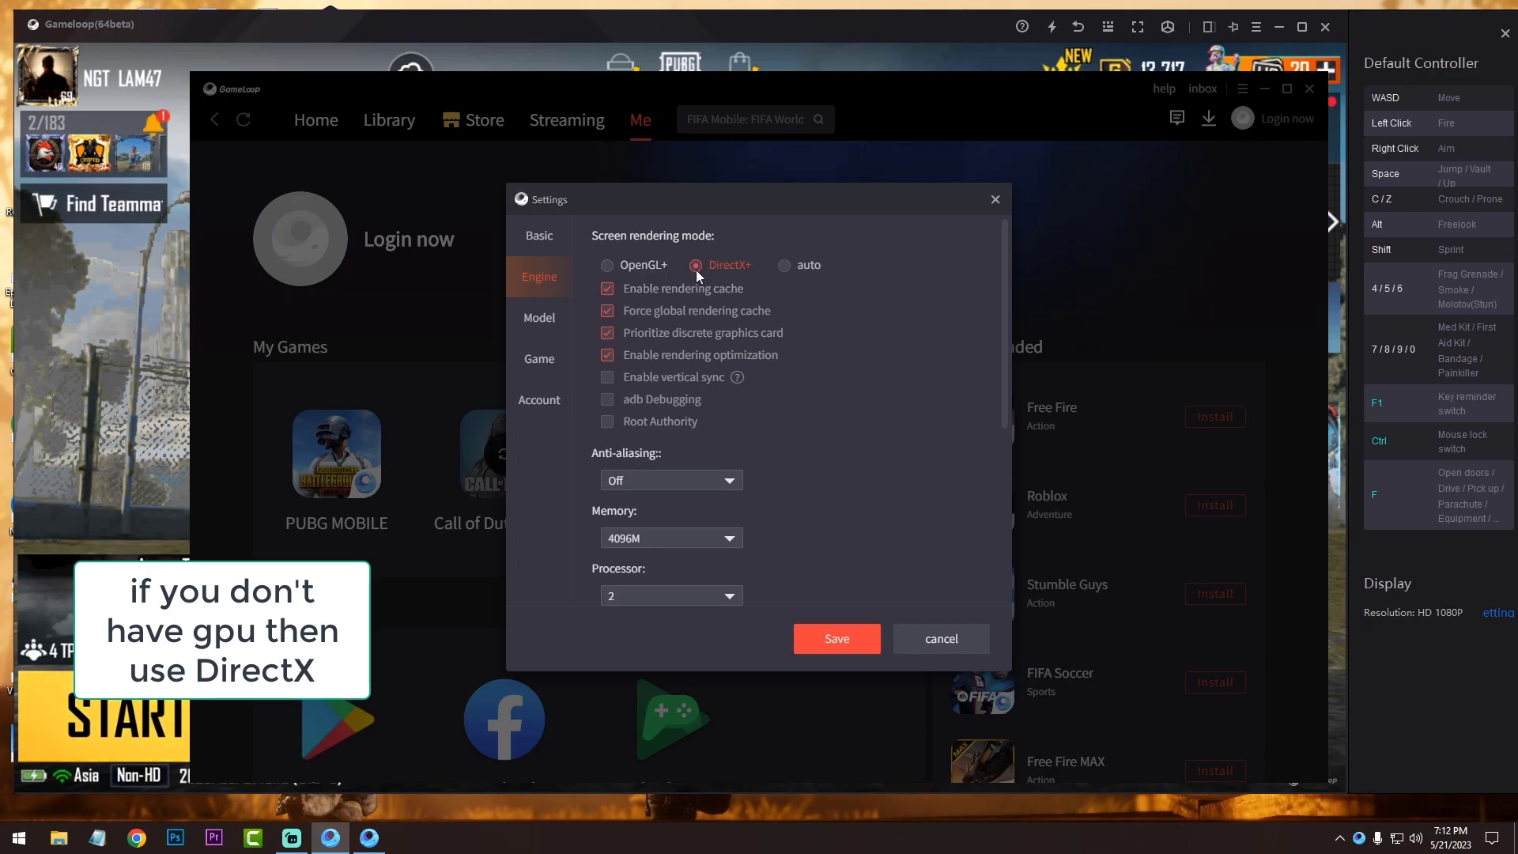
click(608, 265)
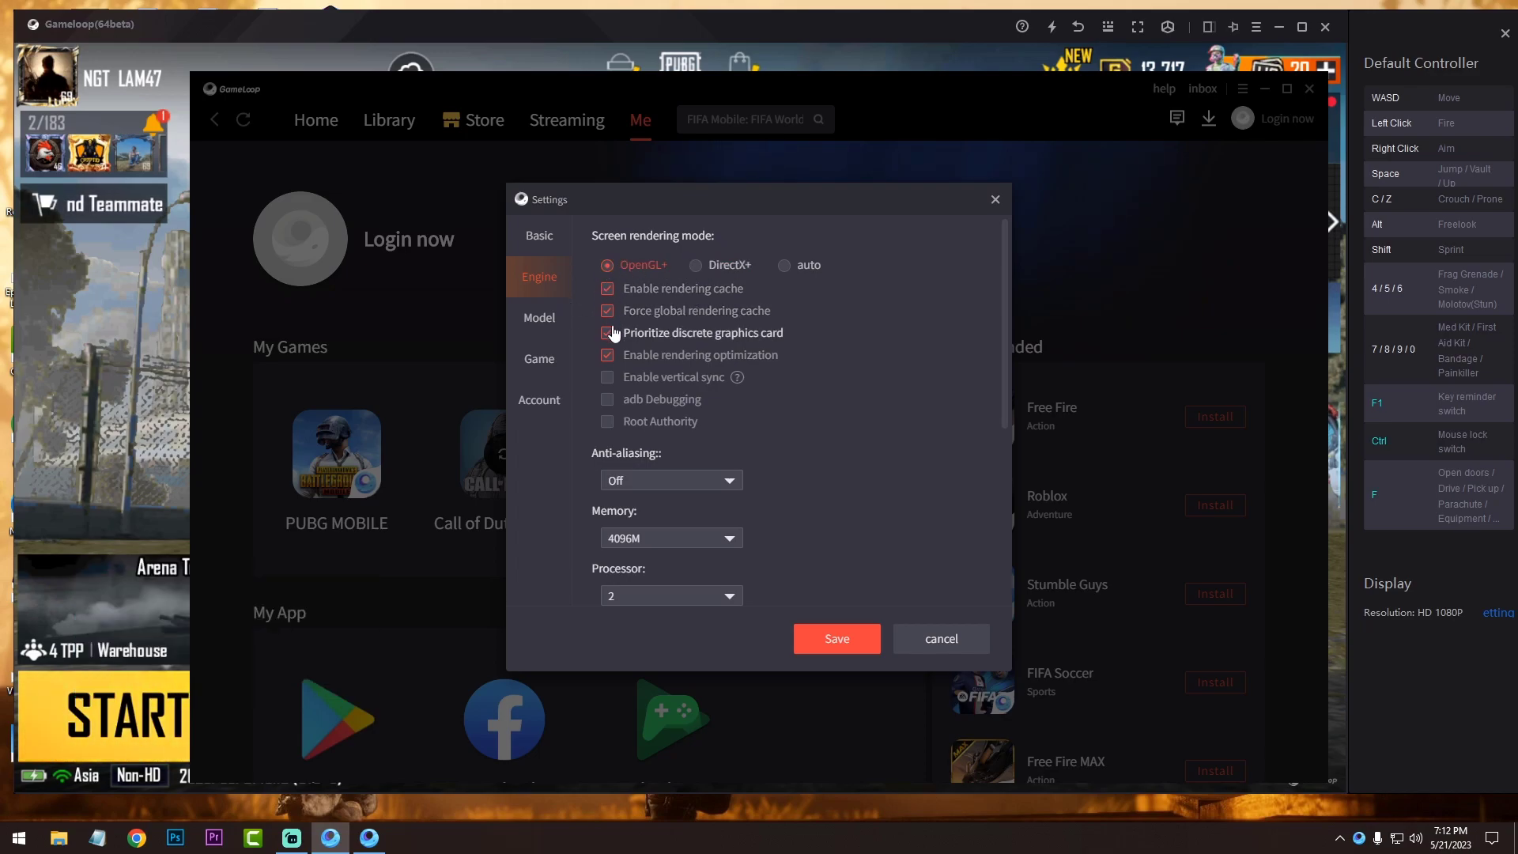
scroll(824, 415, down, 4)
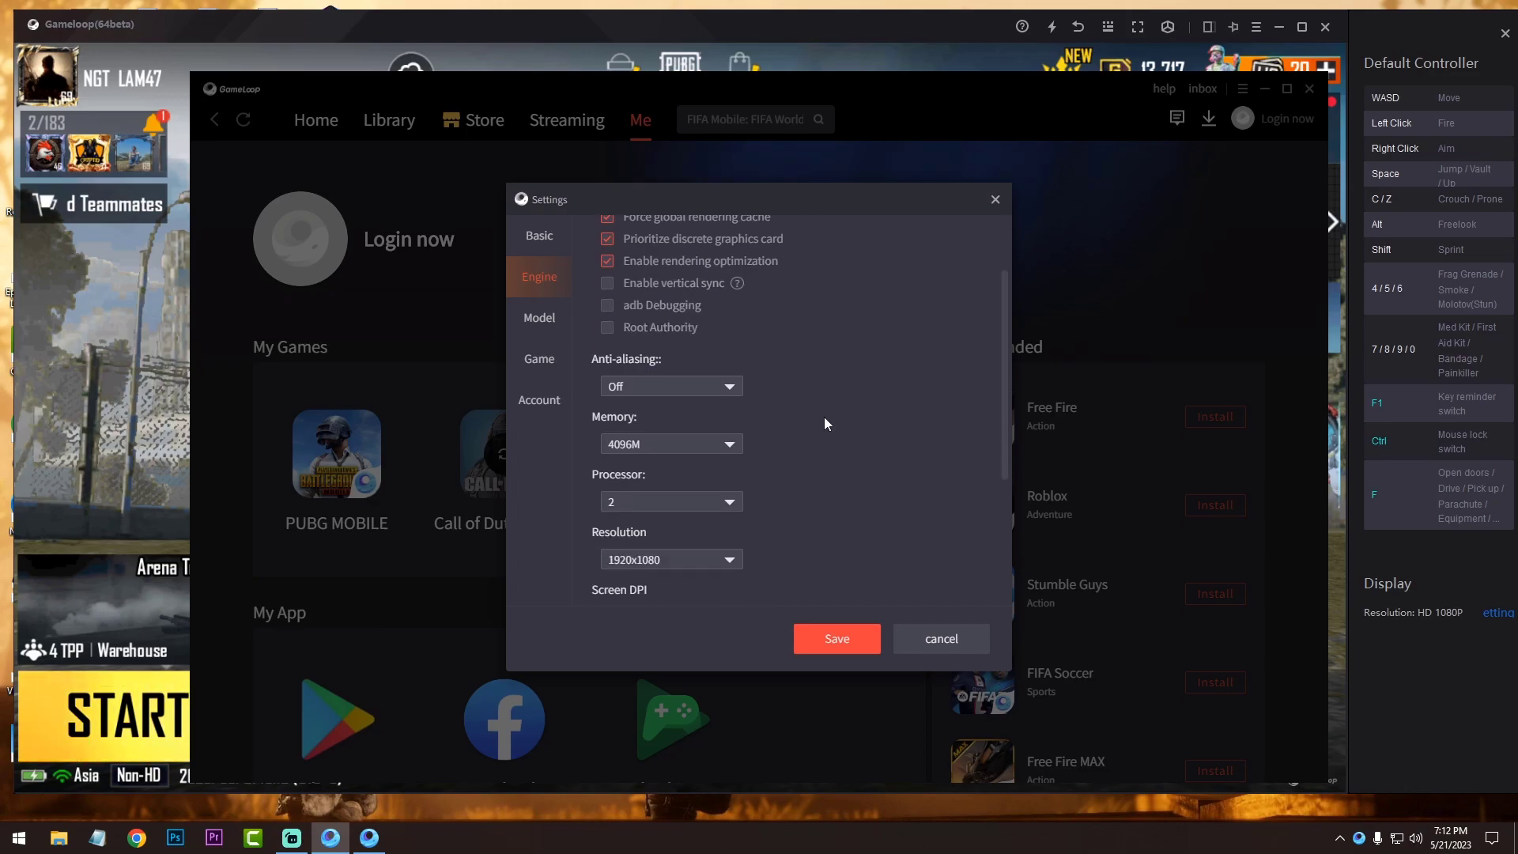
click(704, 320)
click(629, 348)
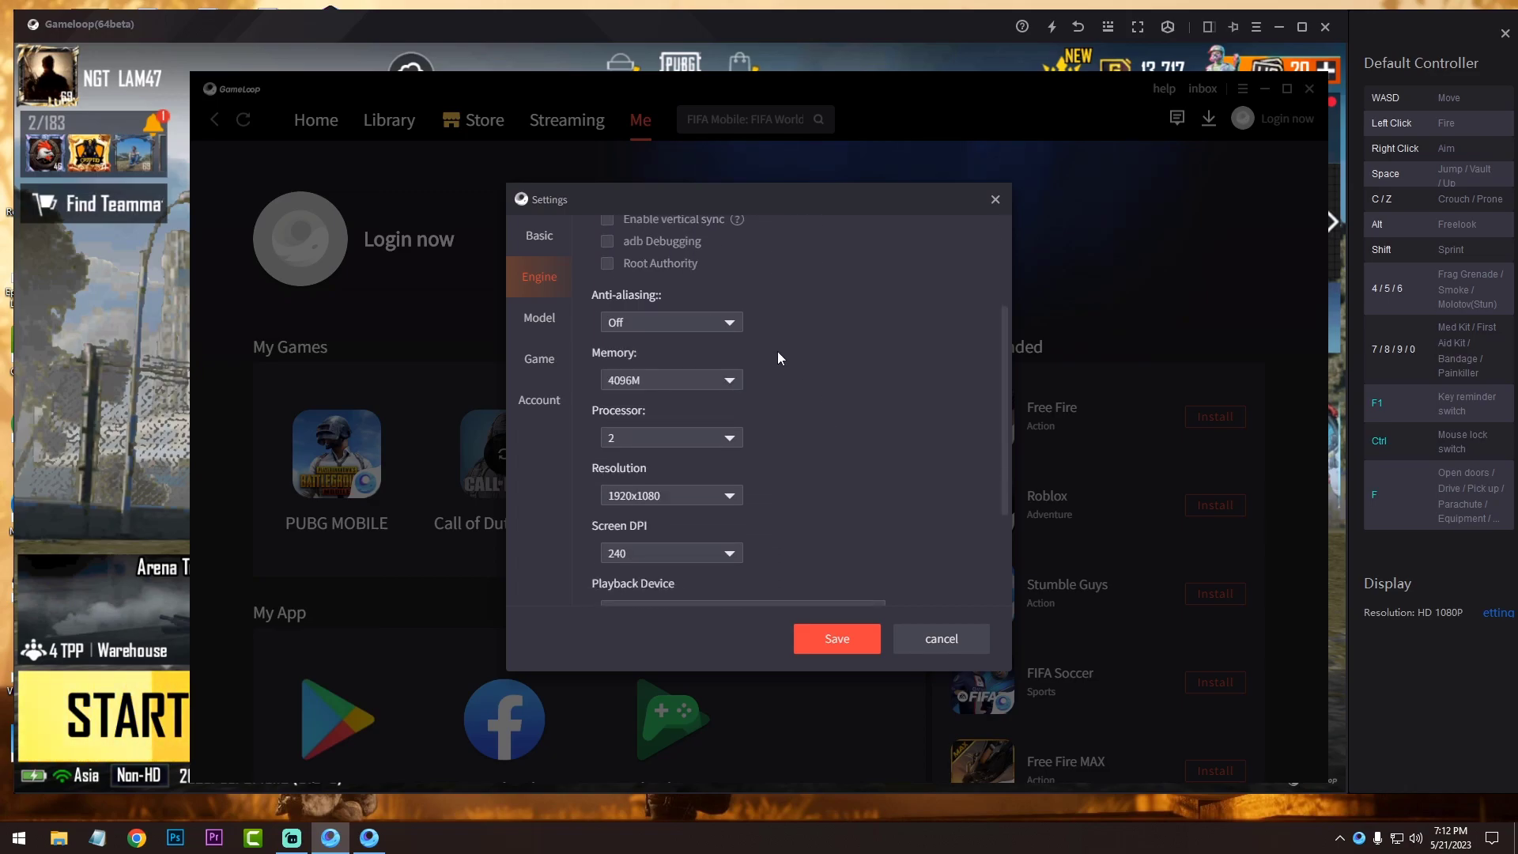
click(738, 379)
scroll(703, 445, down, 2)
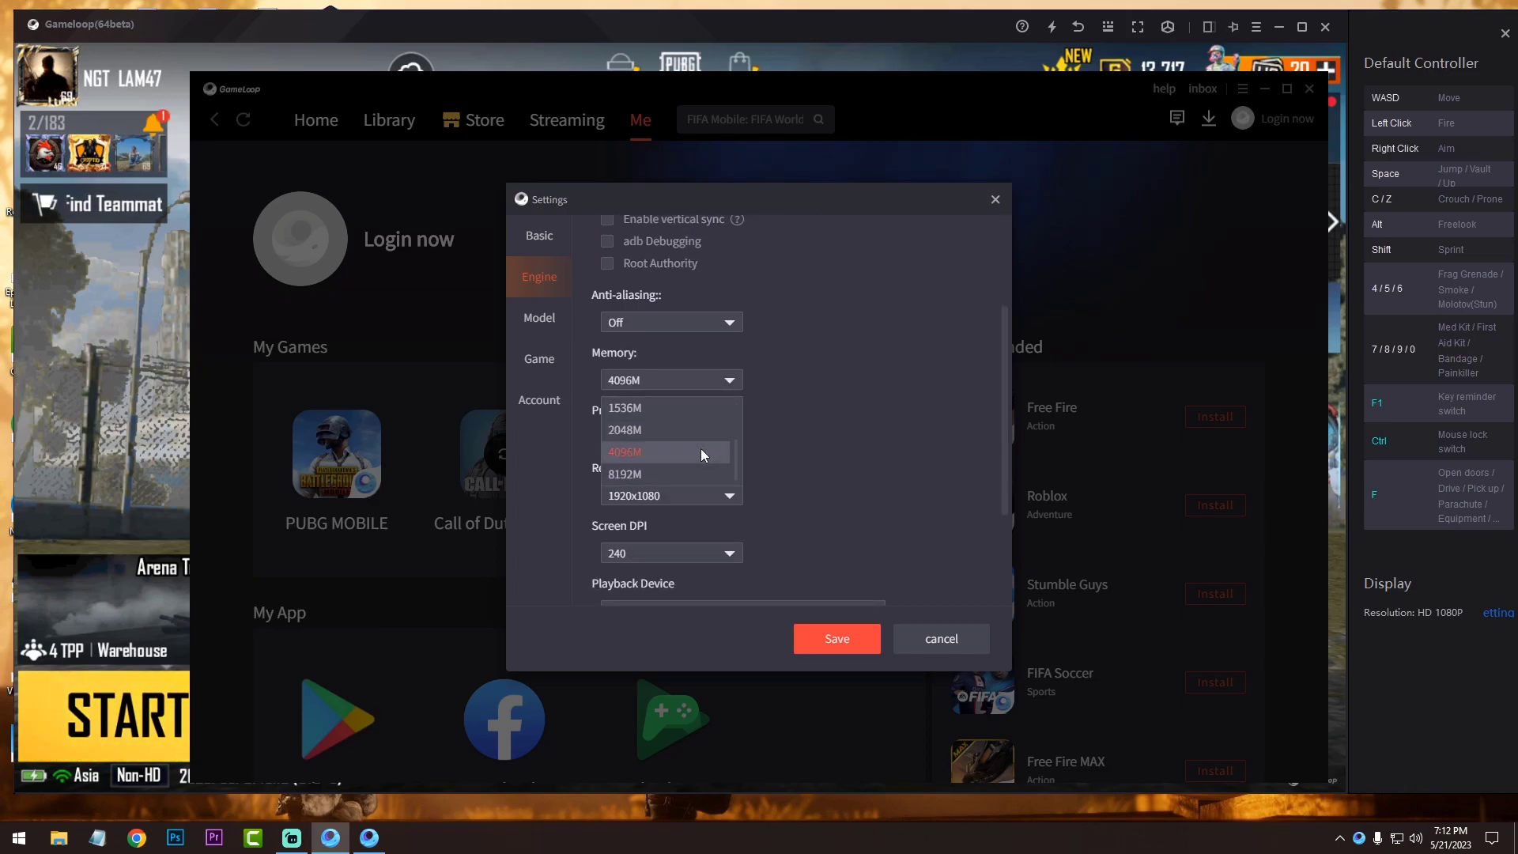
click(642, 435)
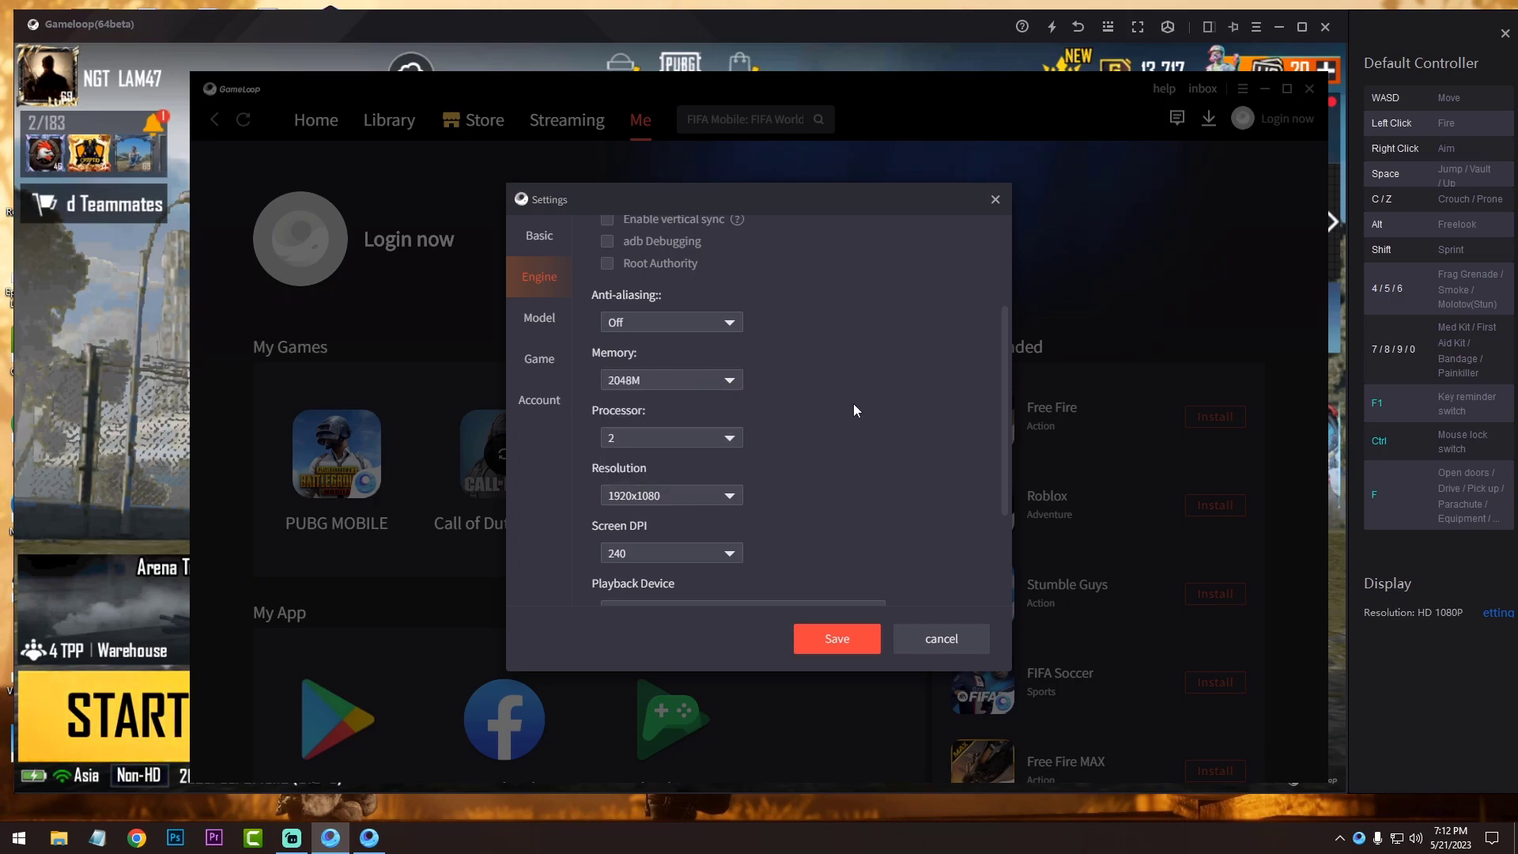
click(690, 442)
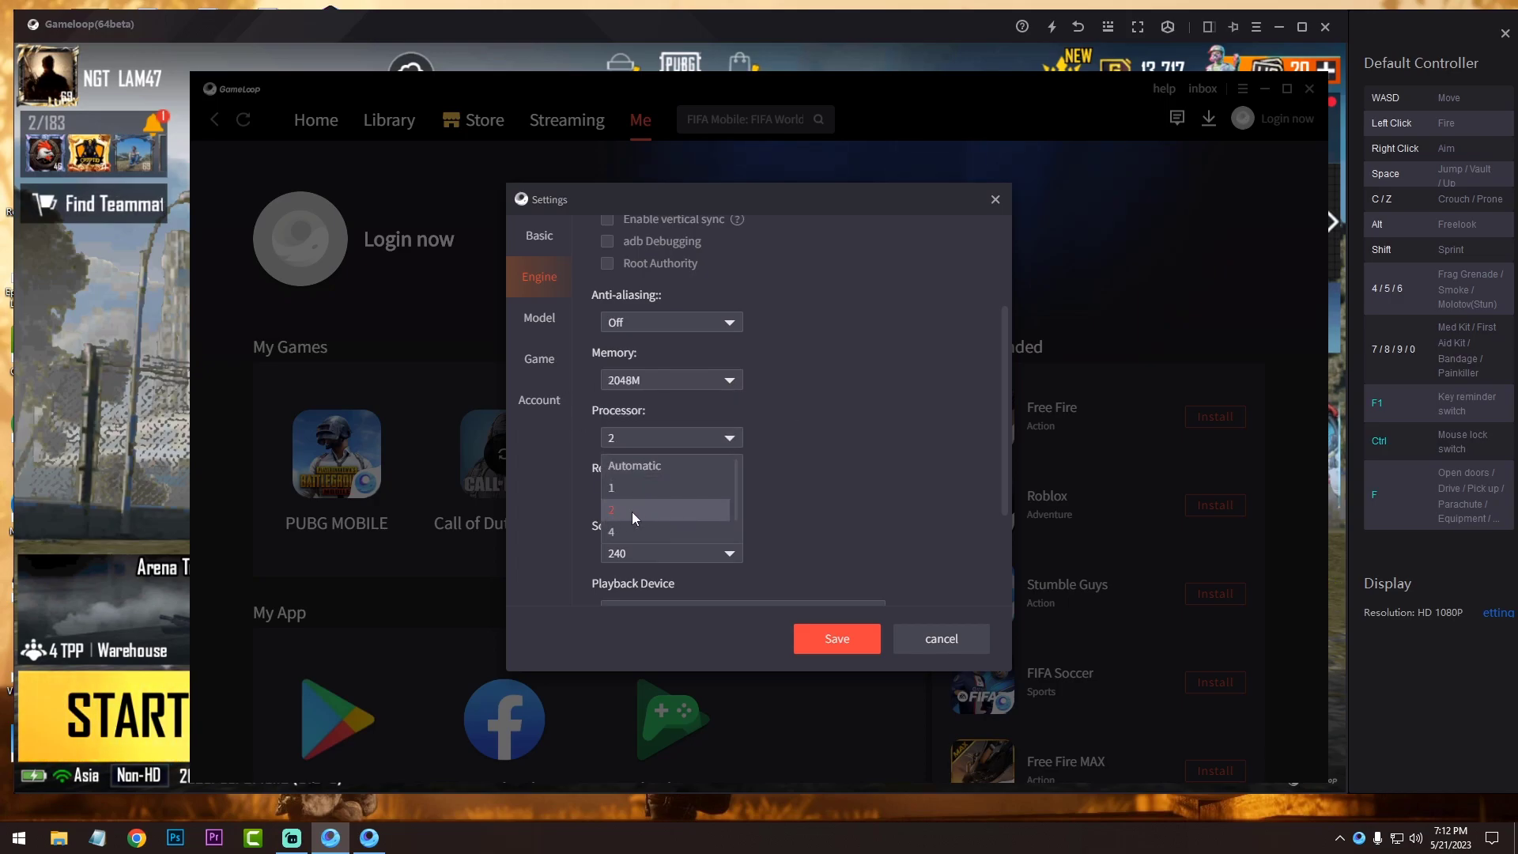
click(632, 510)
Set the engine resolution to 1024x576.
scroll(734, 453, down, 1)
click(690, 419)
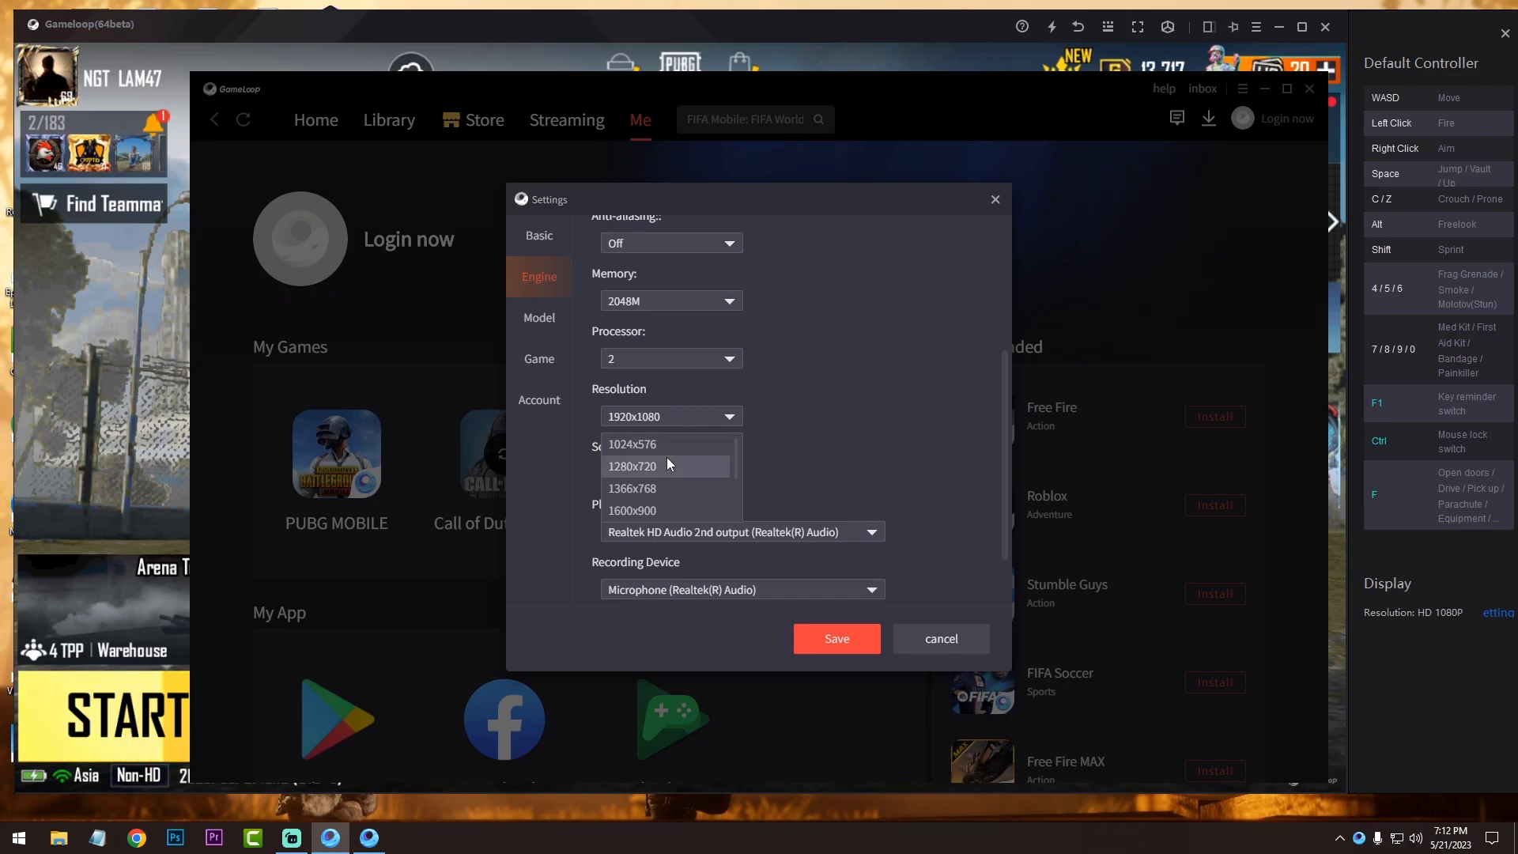
click(653, 528)
click(880, 421)
click(687, 410)
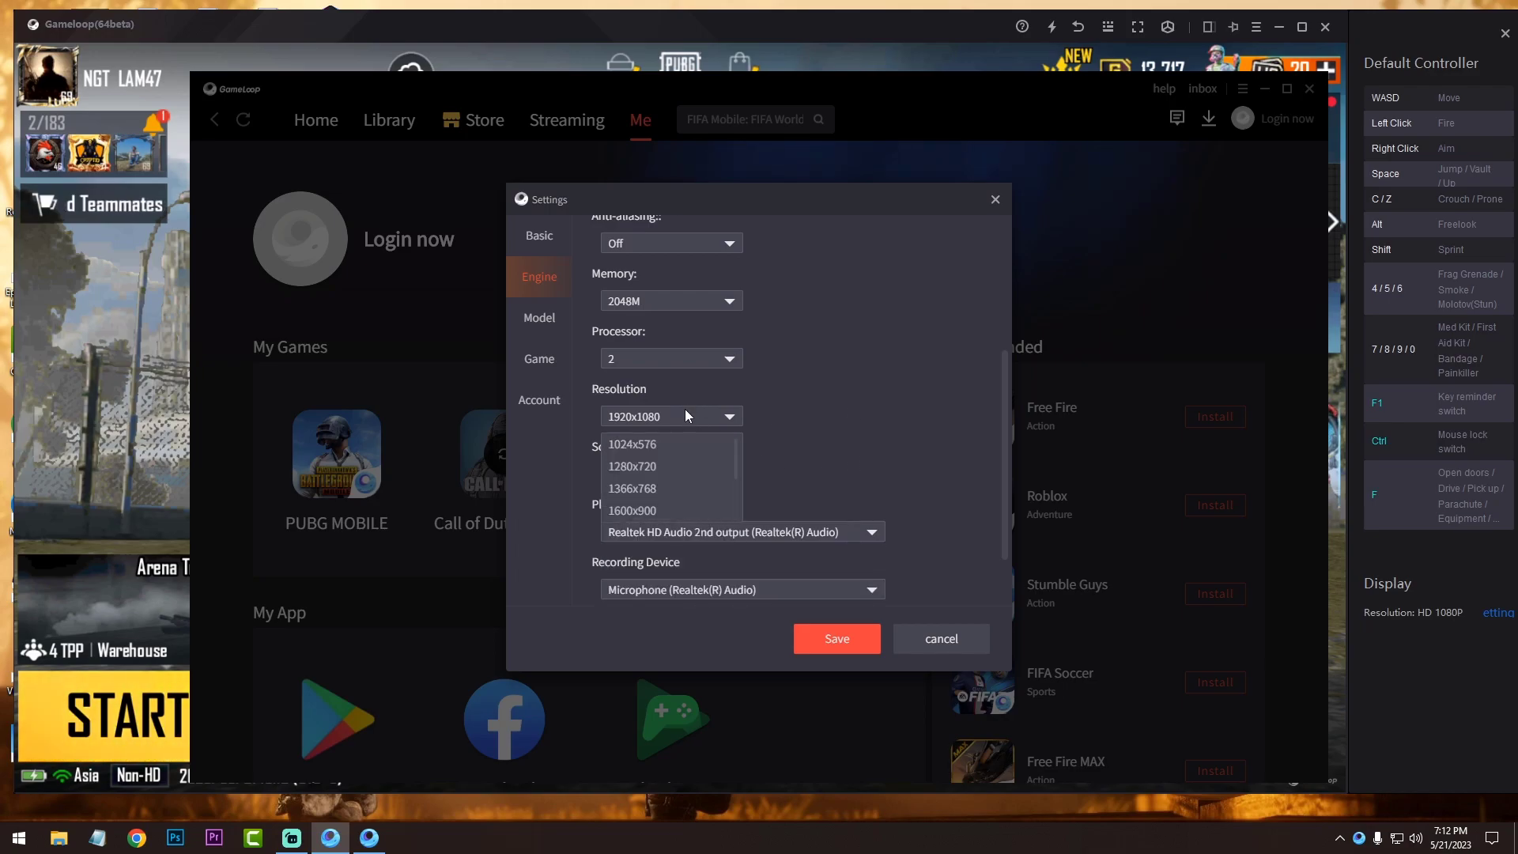
click(642, 470)
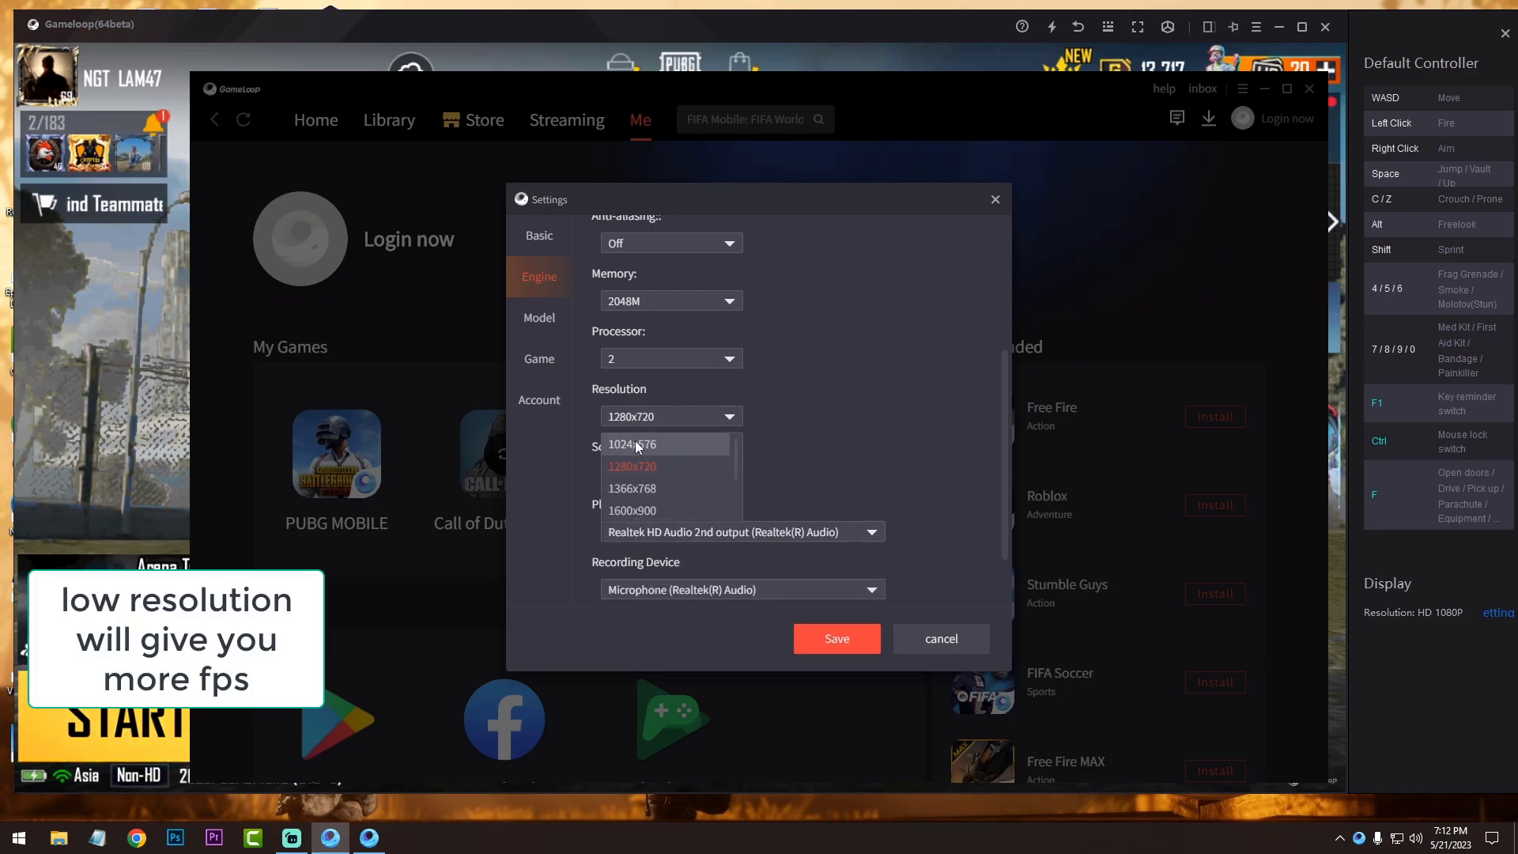
click(634, 443)
scroll(841, 490, down, 2)
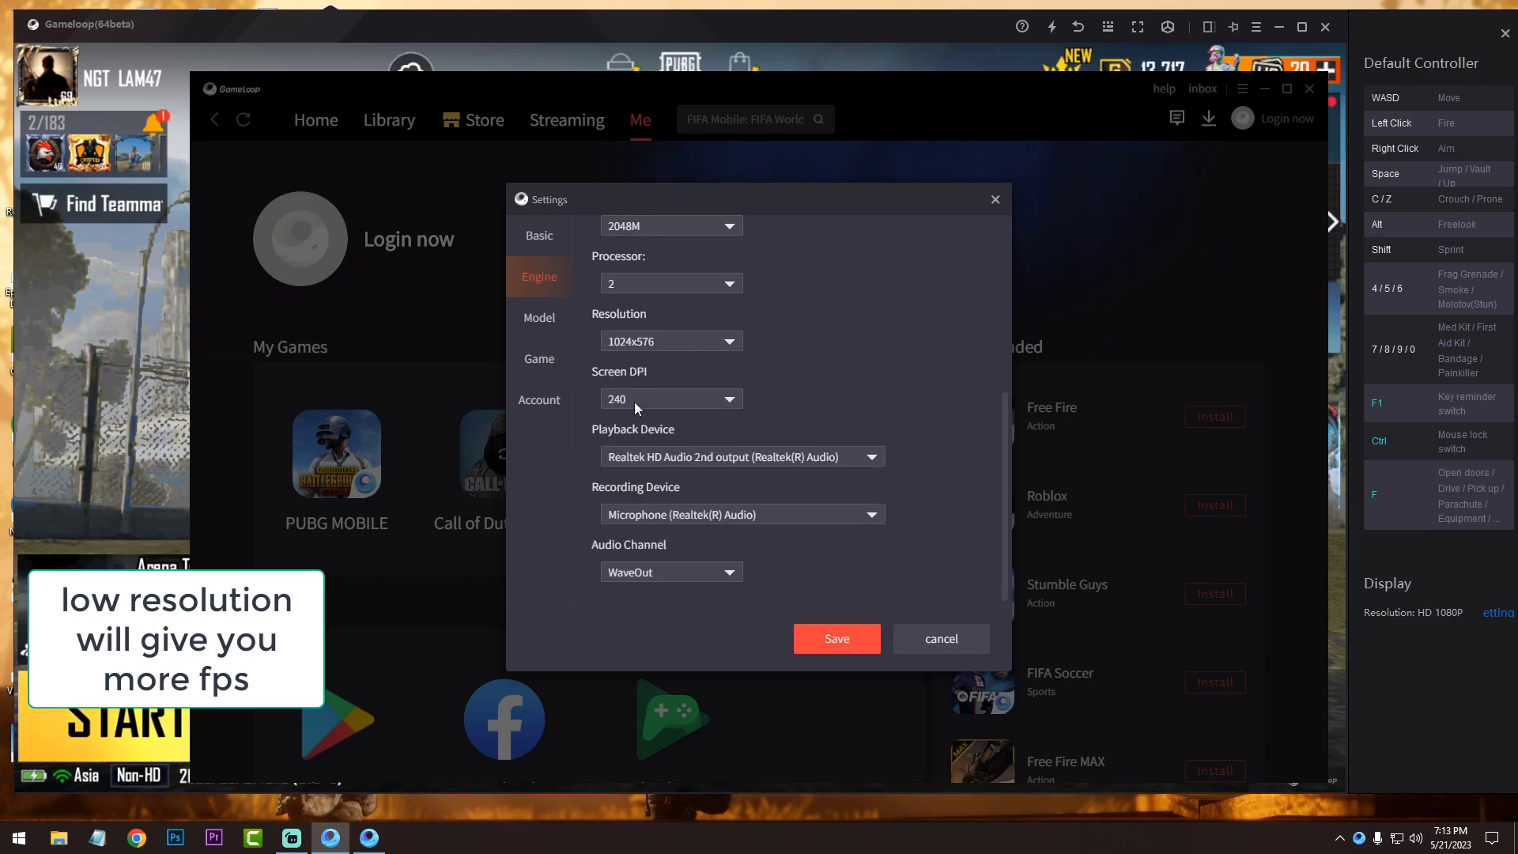
click(538, 319)
Keep the customised phone model and set PUBG MOBILE definition to SD 720P.
click(776, 266)
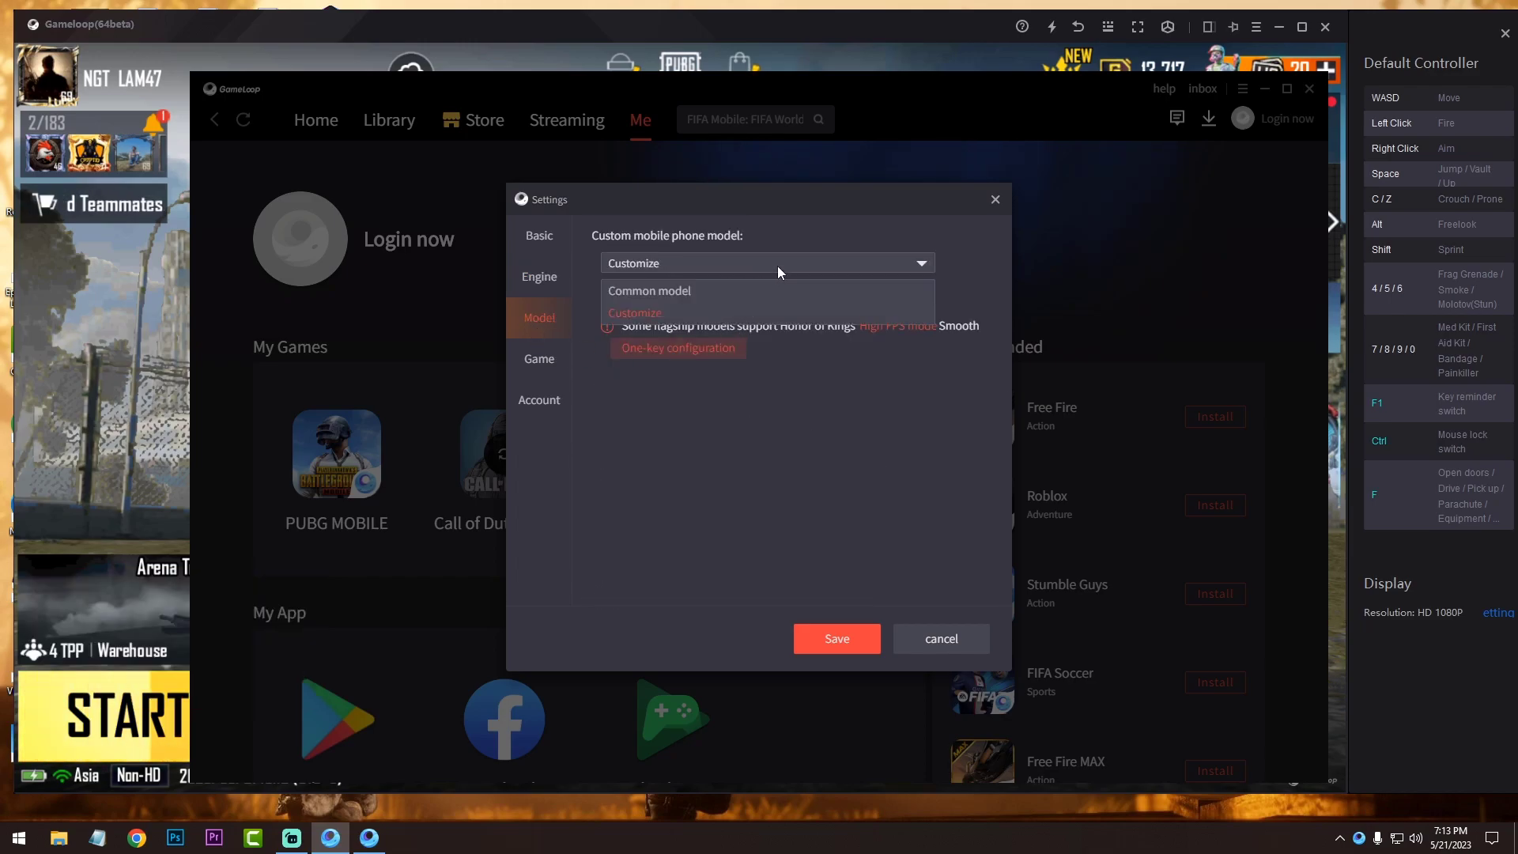
click(710, 291)
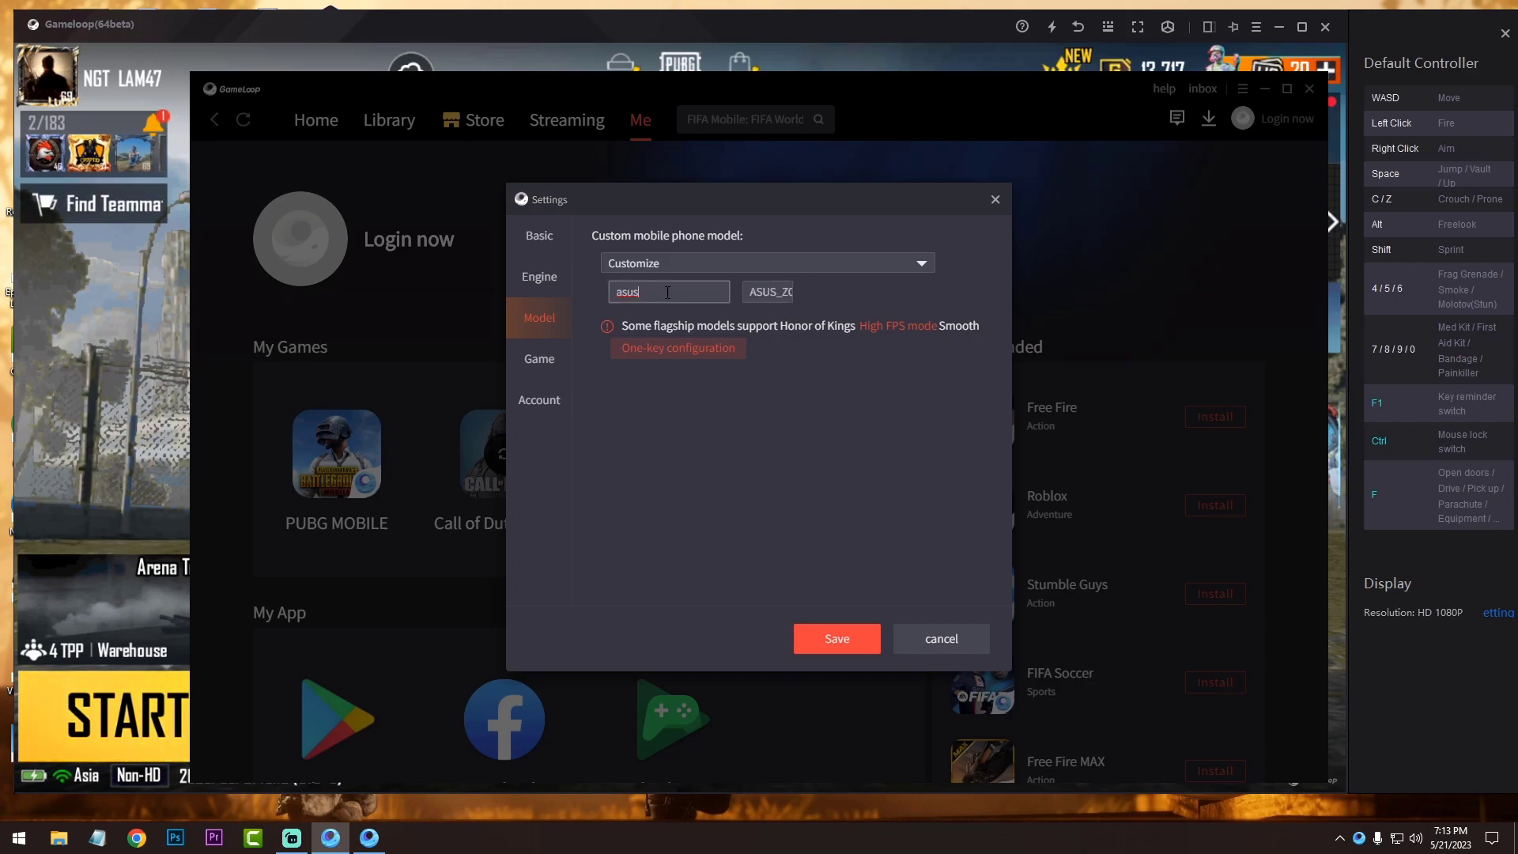
click(544, 365)
click(761, 237)
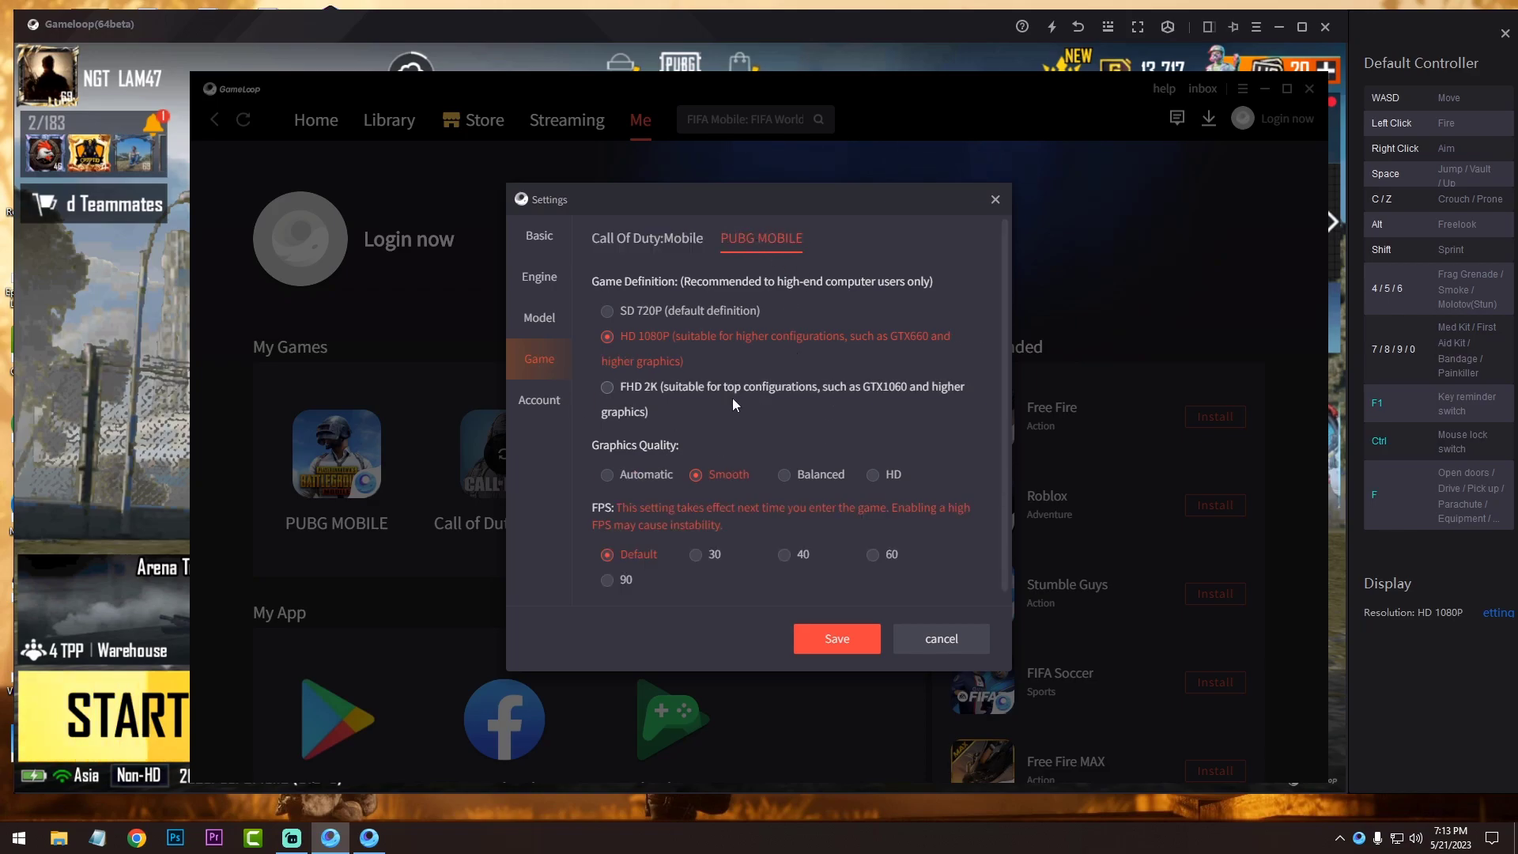
click(606, 313)
Set PUBG MOBILE graphics to Smooth and FPS to Default, then save.
click(617, 478)
click(694, 476)
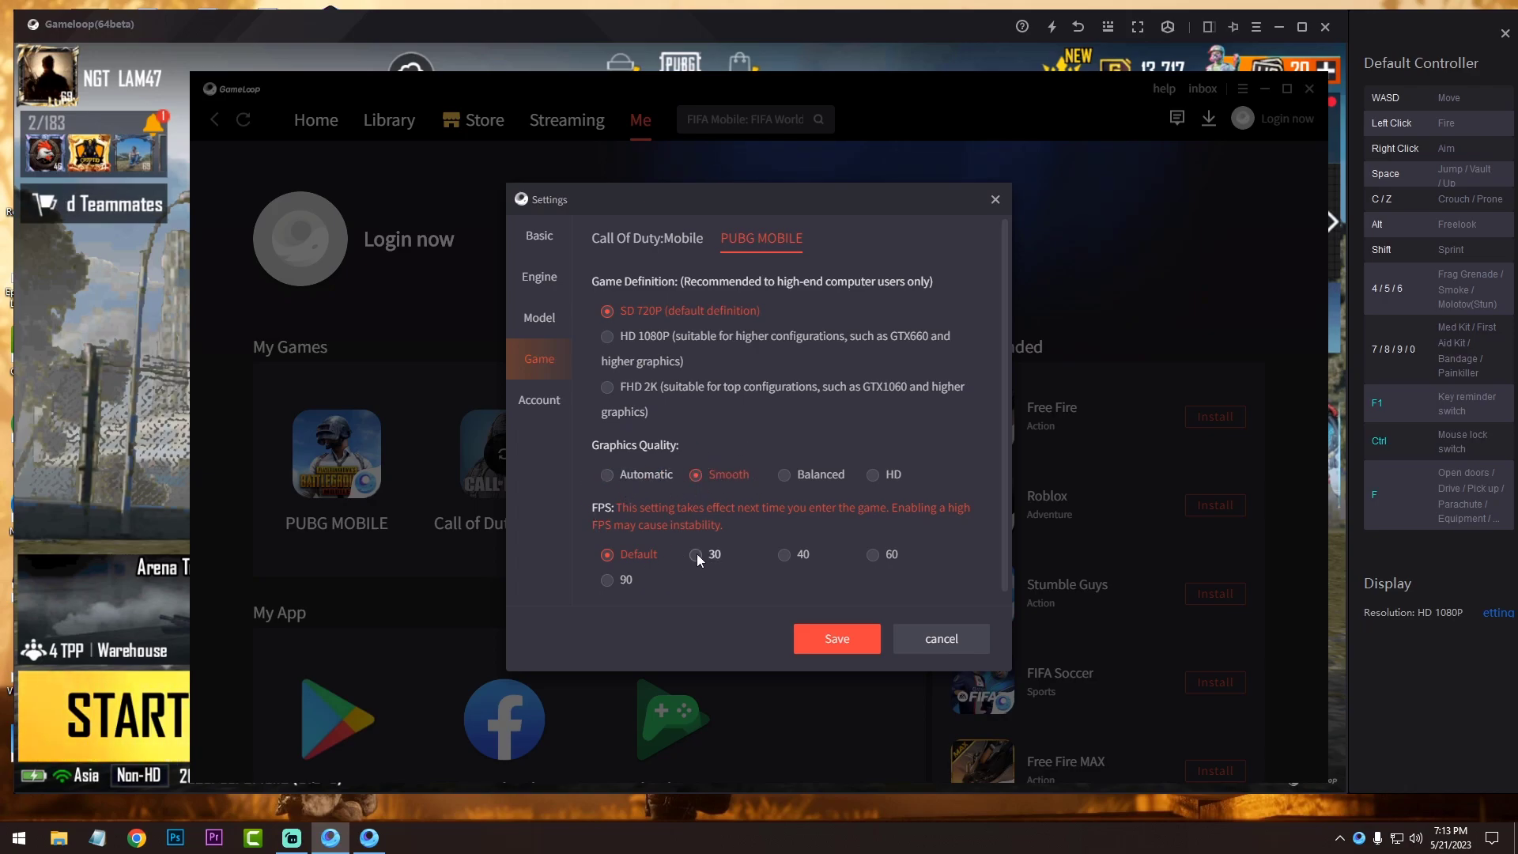
click(876, 554)
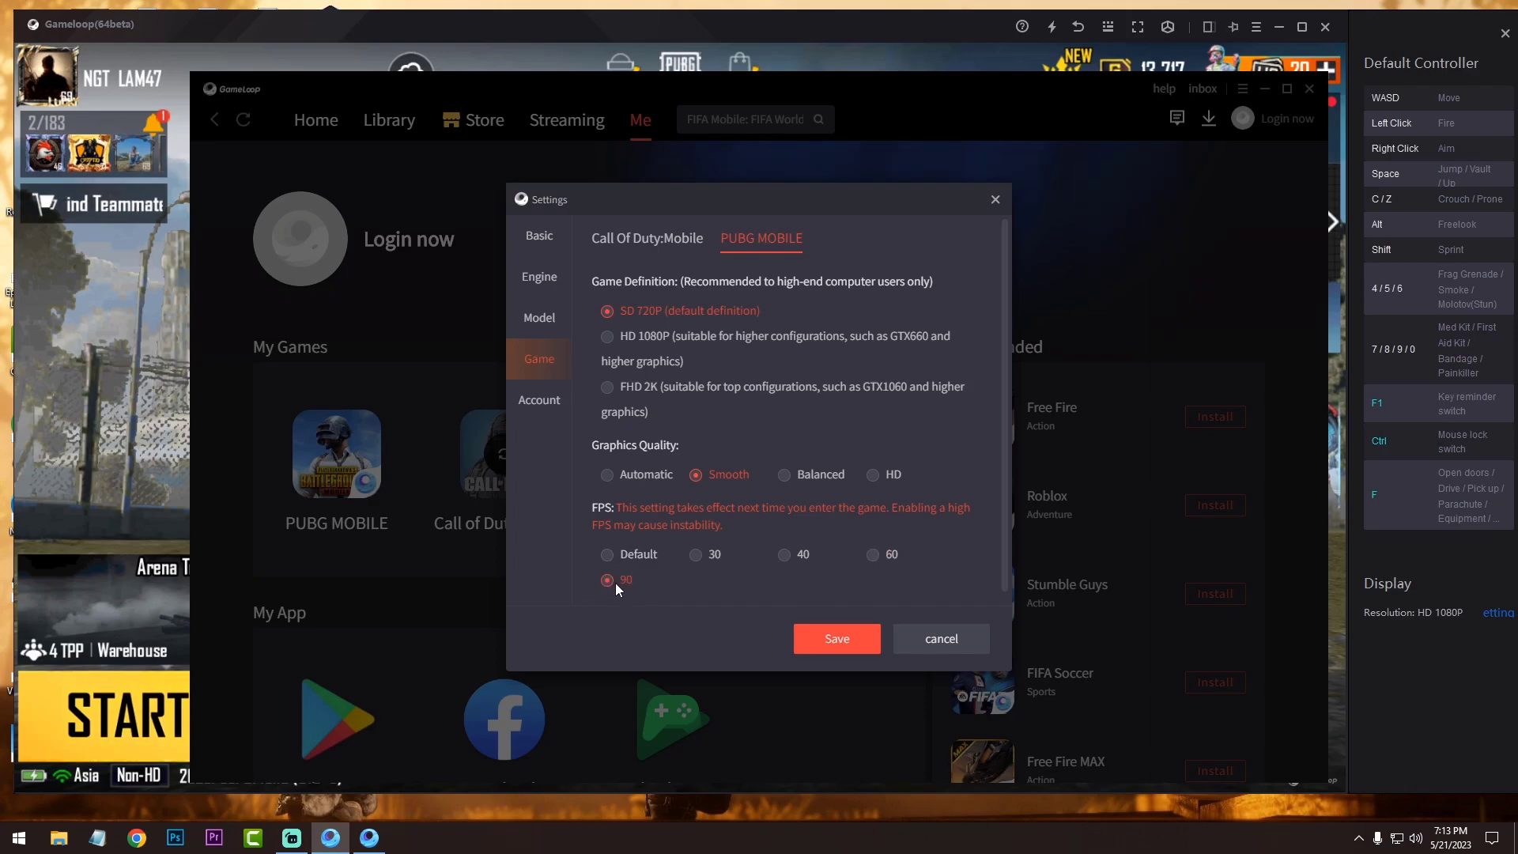
click(625, 554)
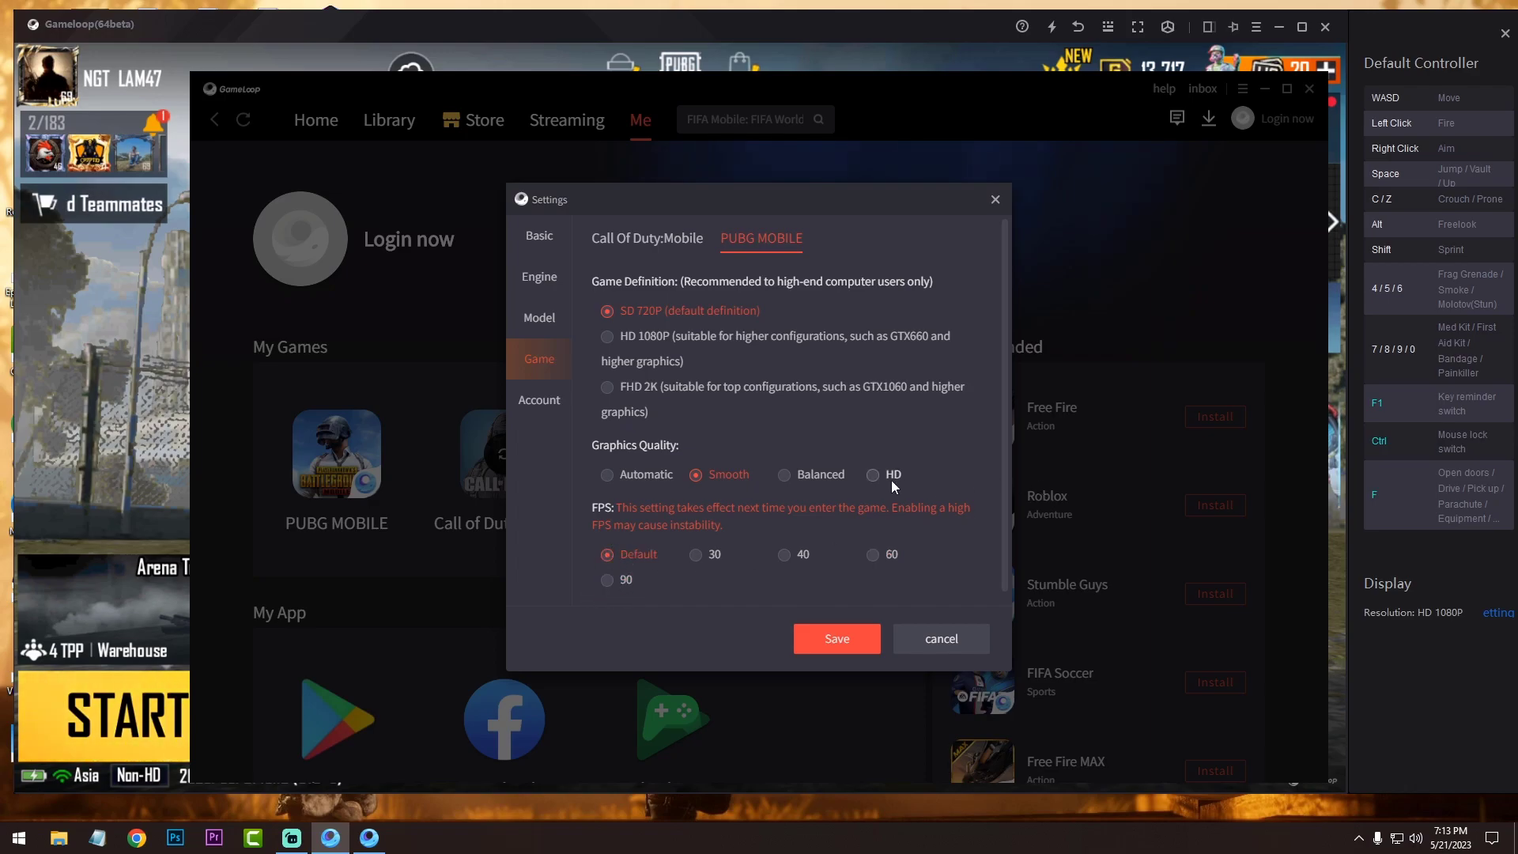
click(995, 201)
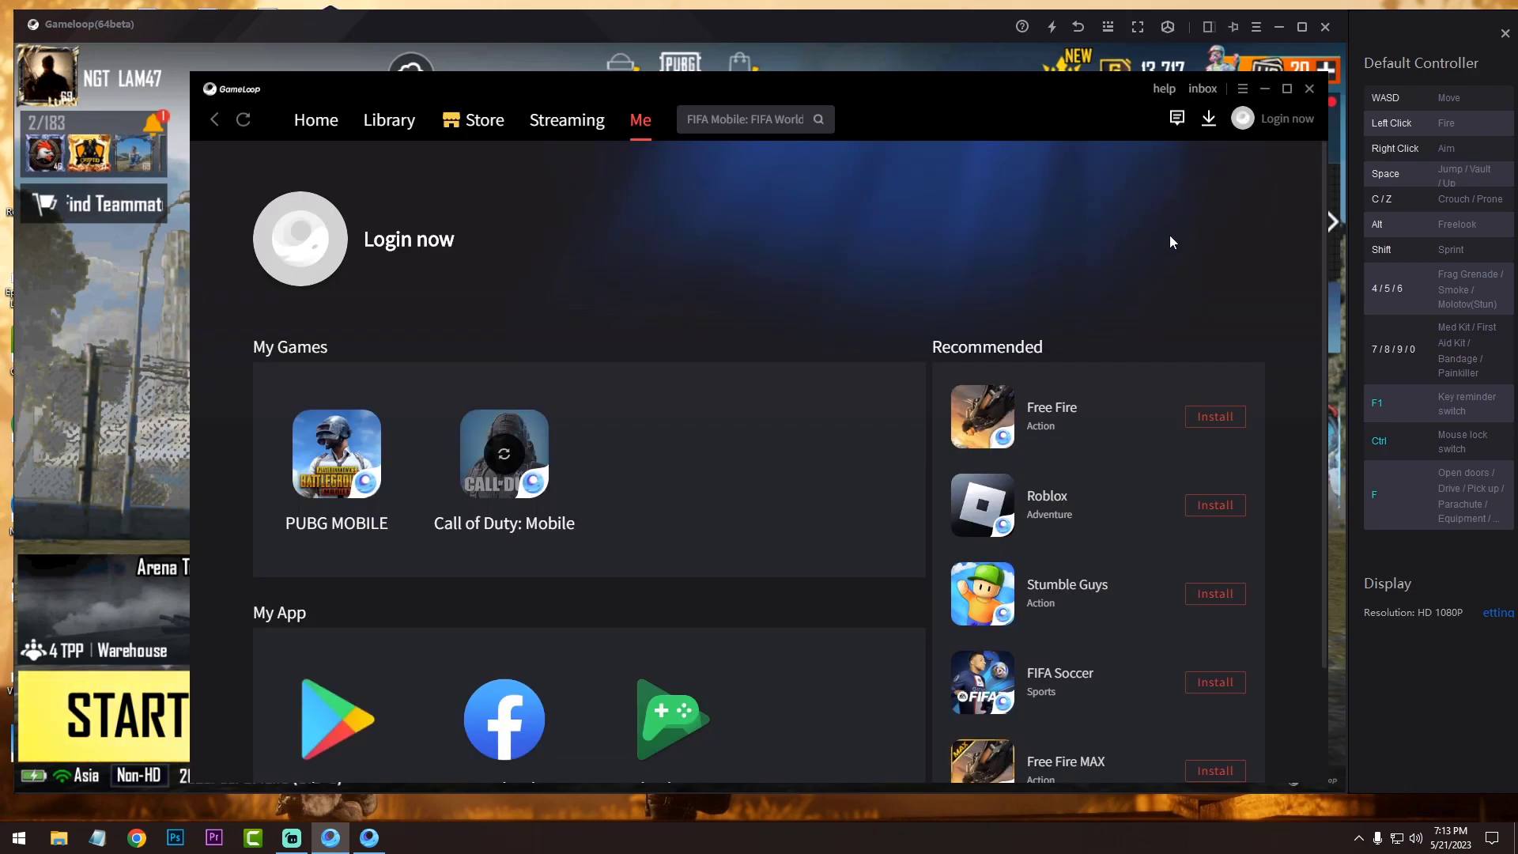
Close the launcher window and enable Show FPS from the emulator toolbox over the lobby.
click(1309, 88)
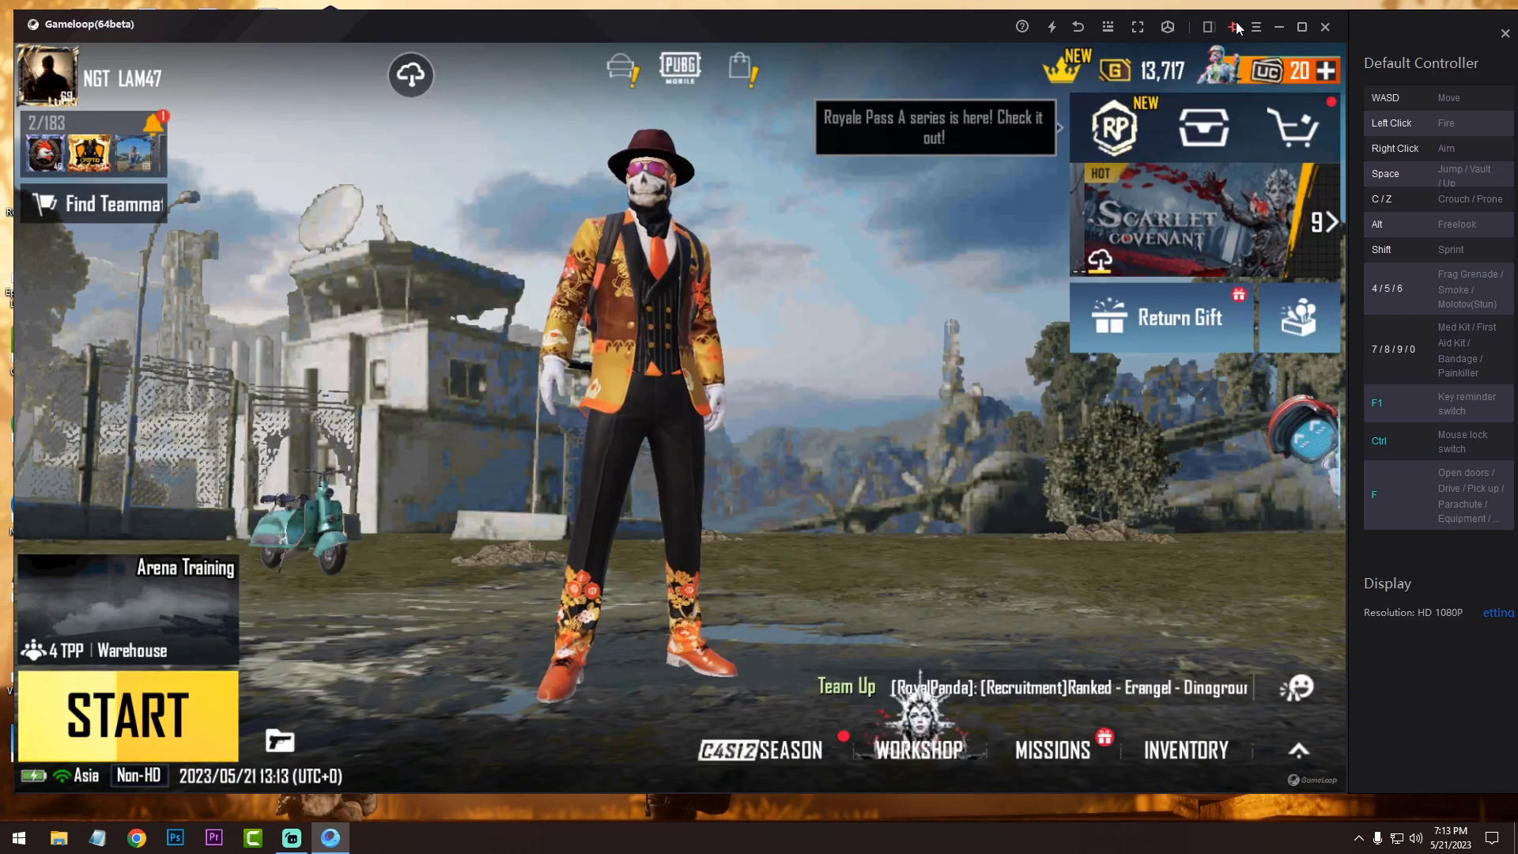
click(1169, 30)
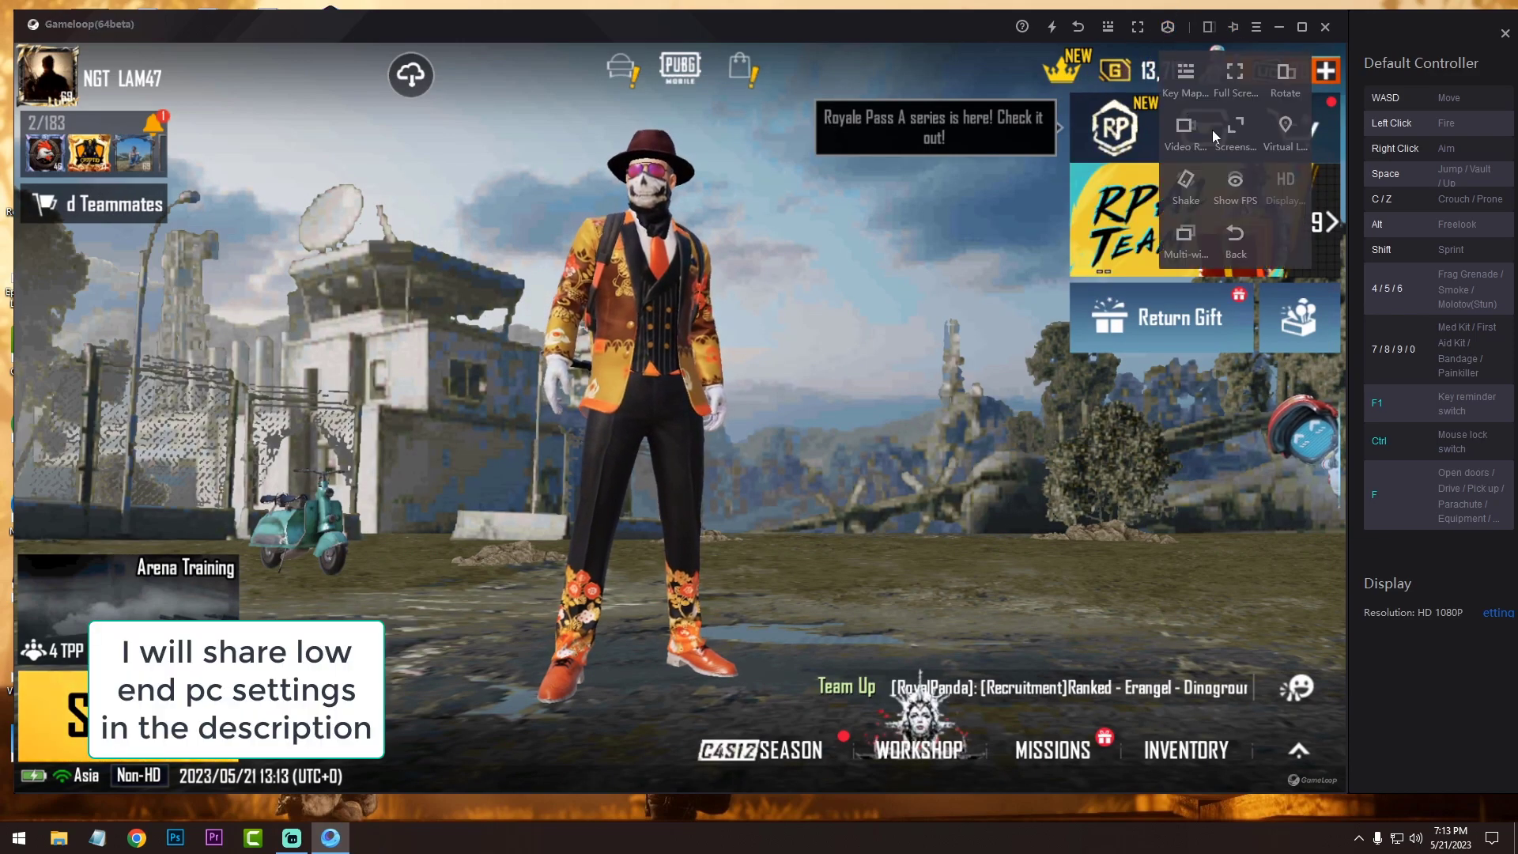
click(1239, 191)
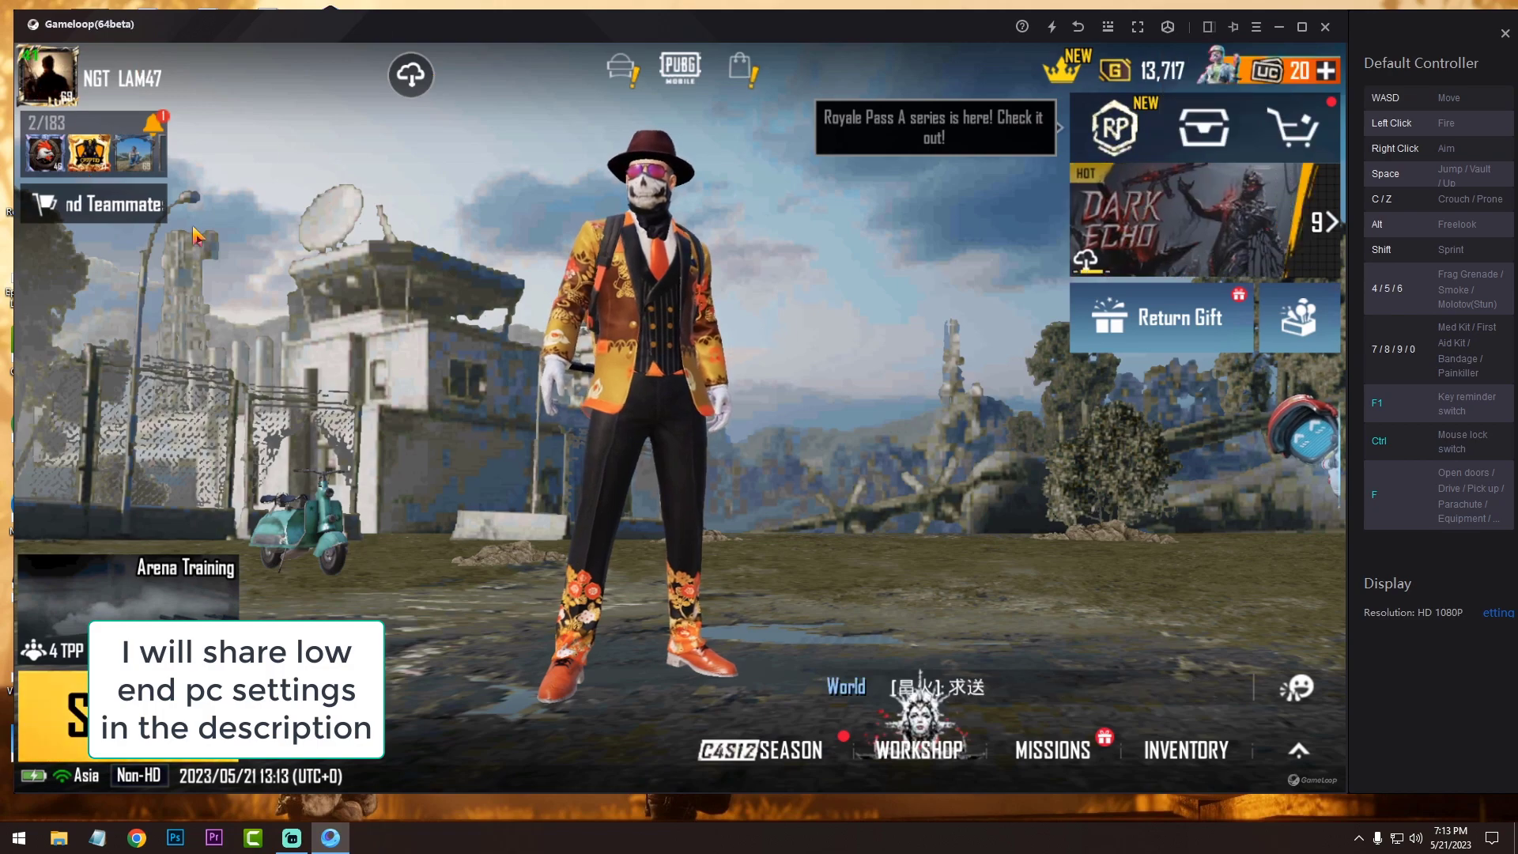
click(1299, 751)
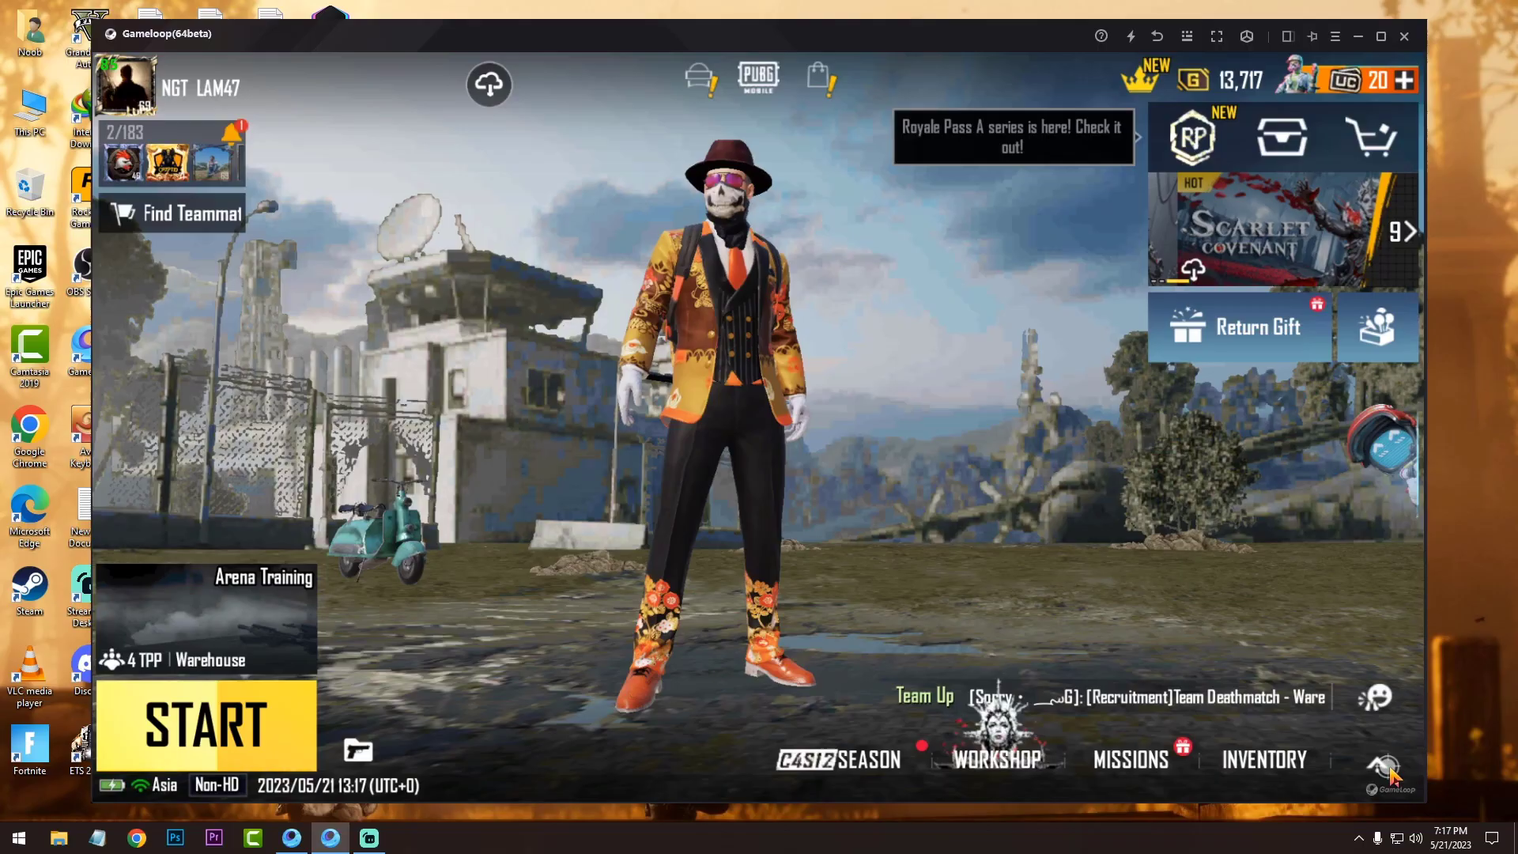
Keep Smooth graphics and the 90 fps frame rate in Graphics & Audio, trying Extreme before reverting.
click(1374, 771)
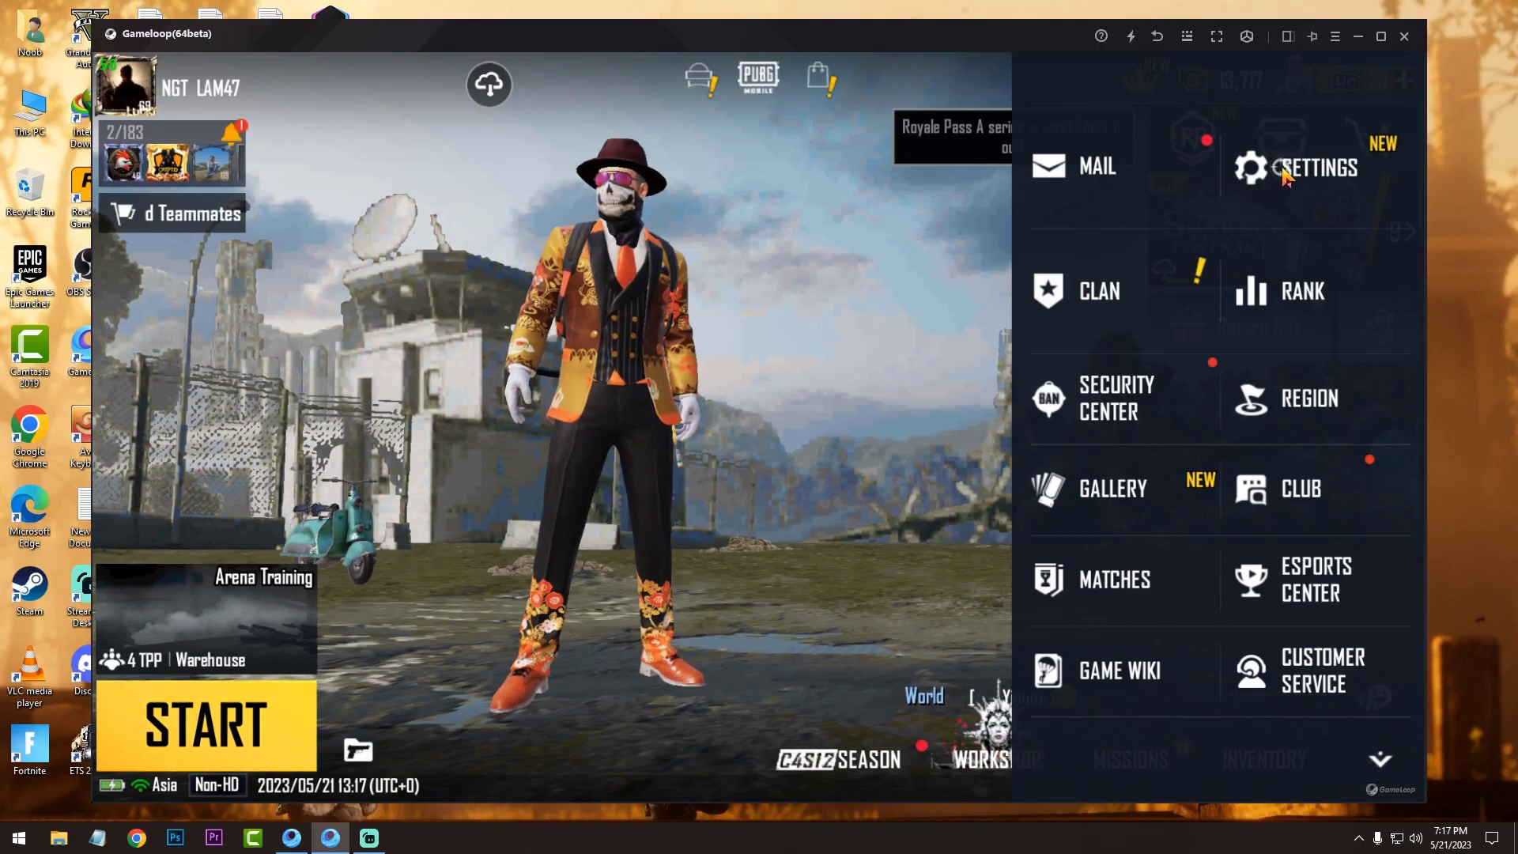
click(1286, 177)
click(1335, 336)
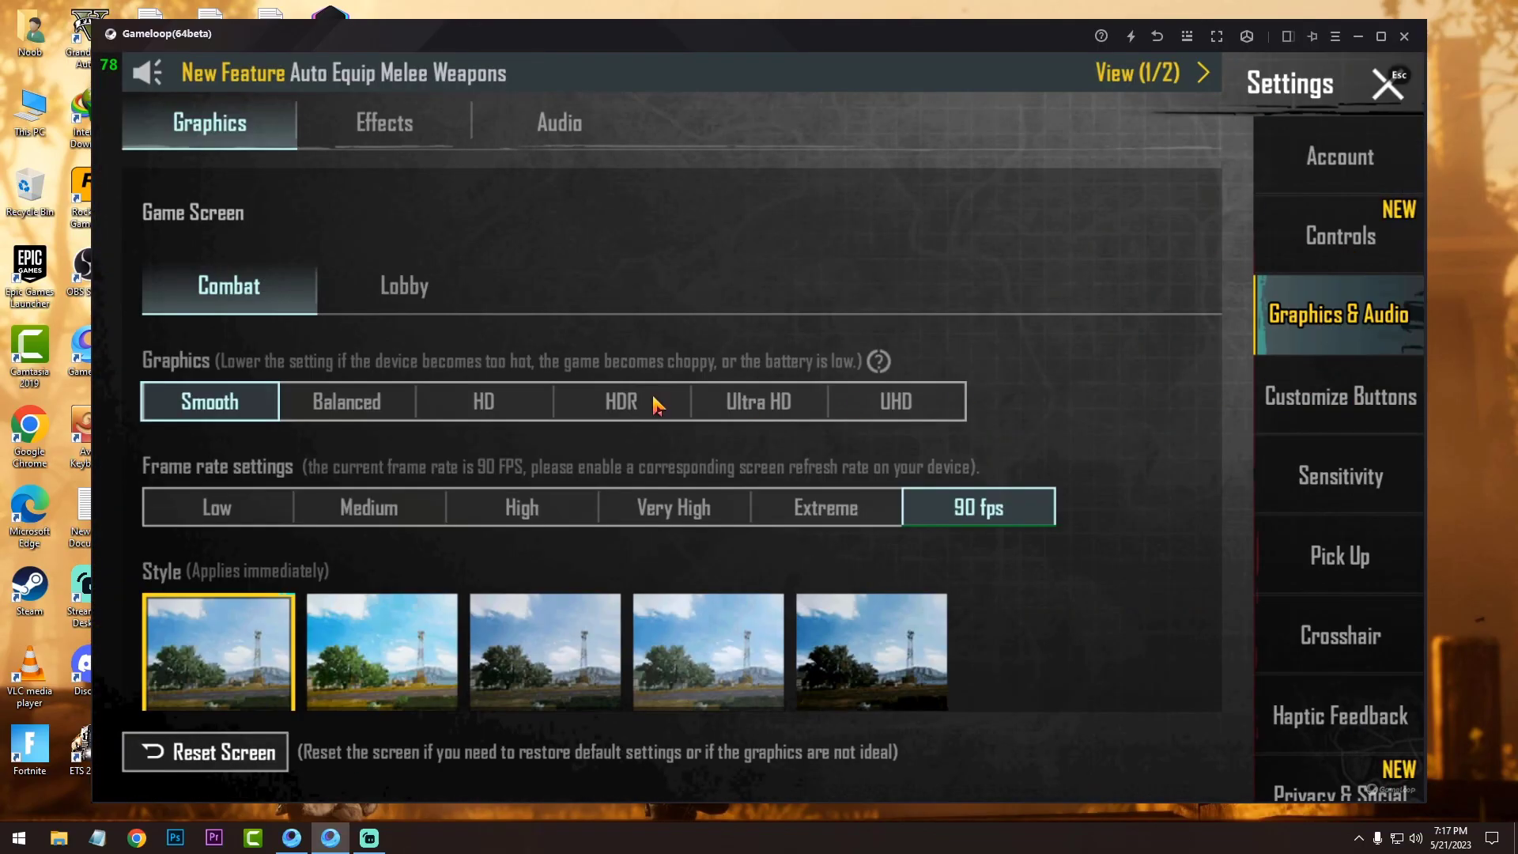
click(387, 299)
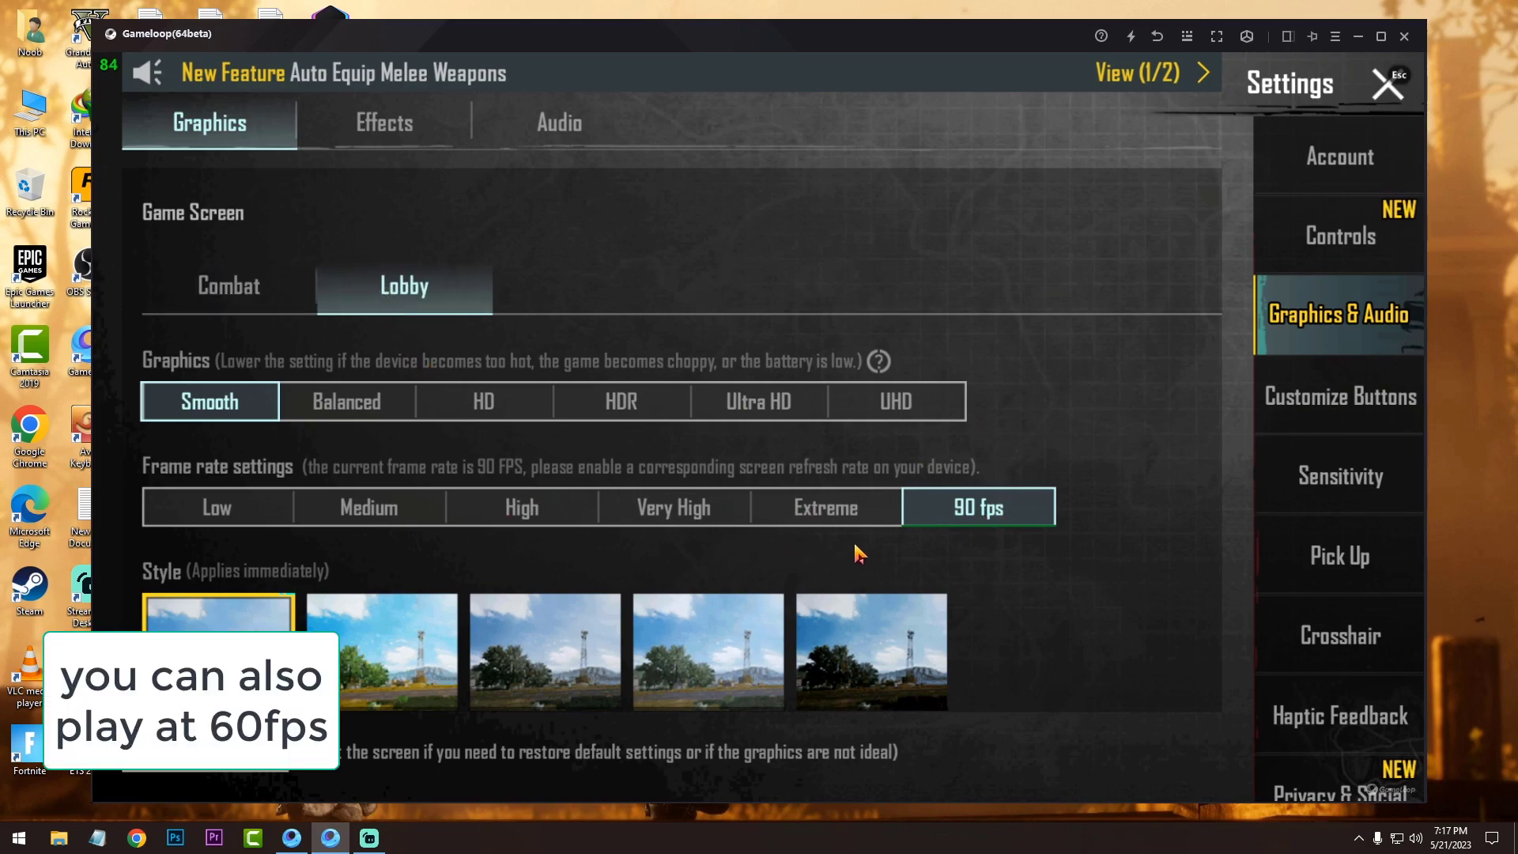
click(785, 514)
click(996, 508)
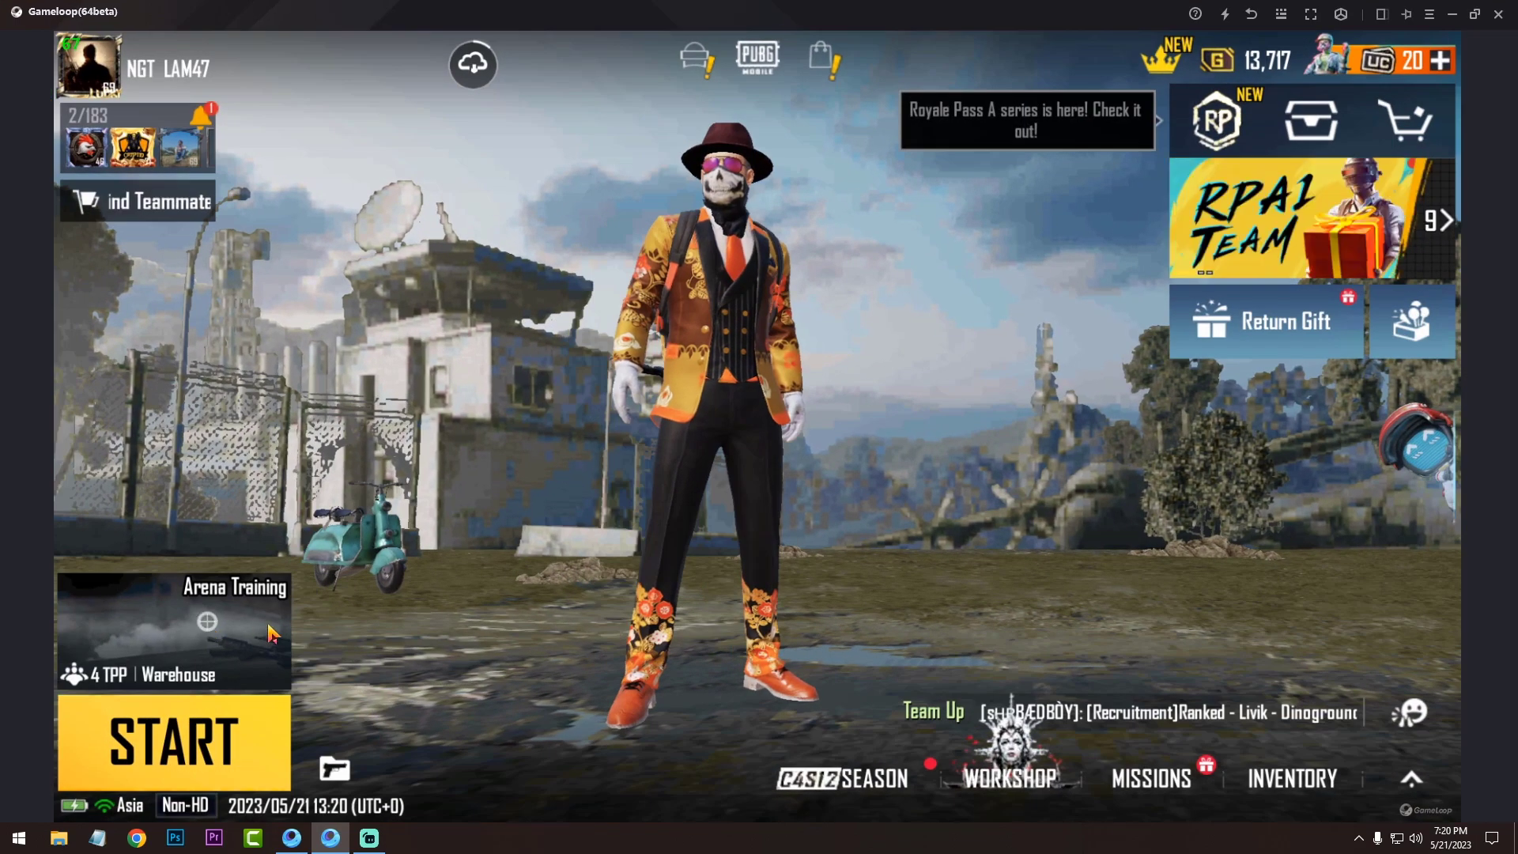
click(269, 633)
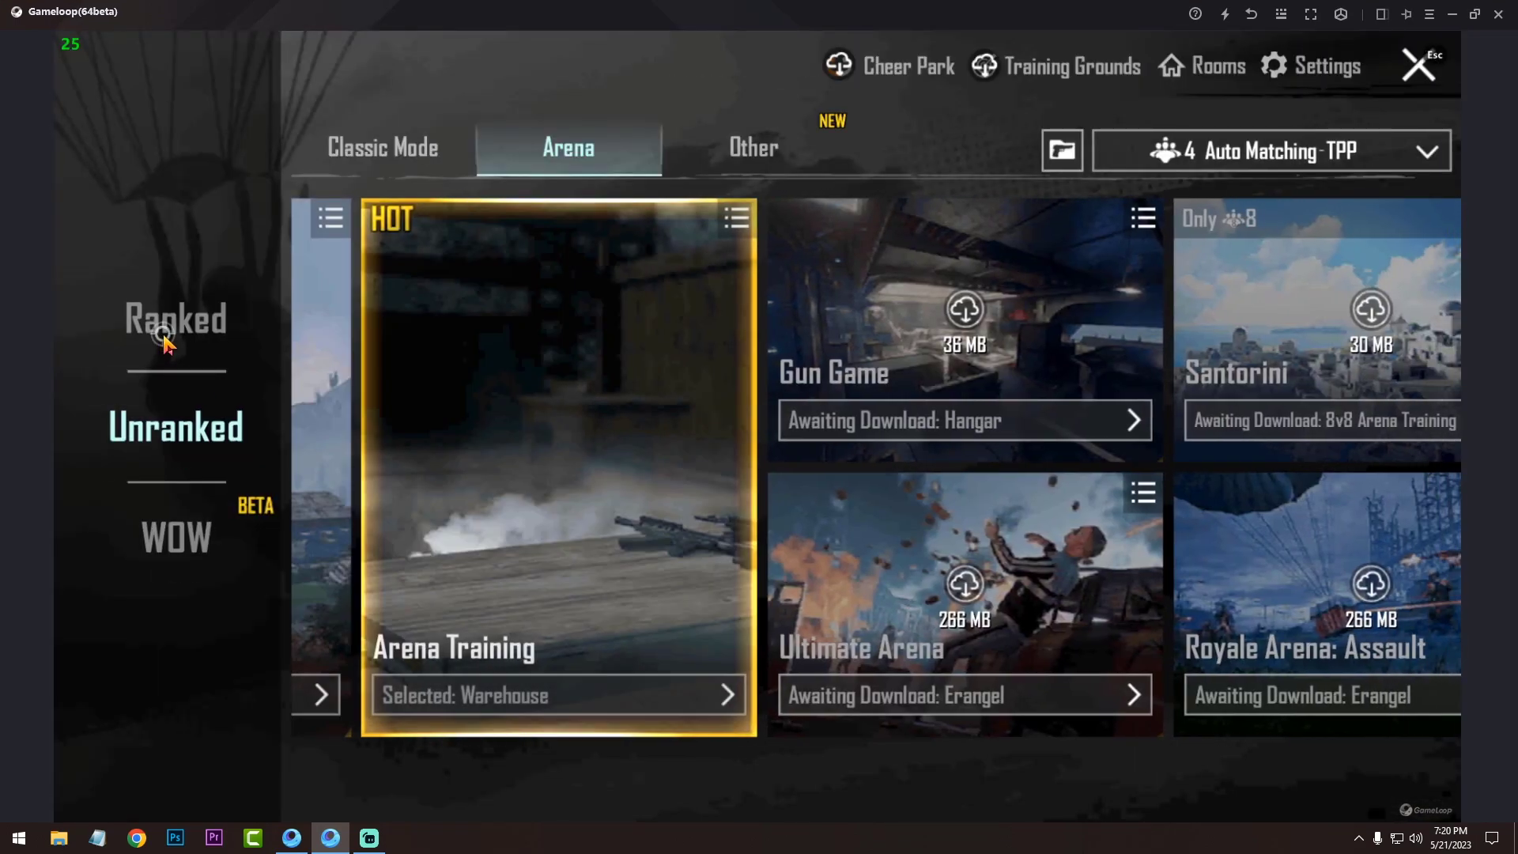
Pick Classic Ranked 4 TPP on Livik and start matchmaking.
click(164, 336)
click(229, 425)
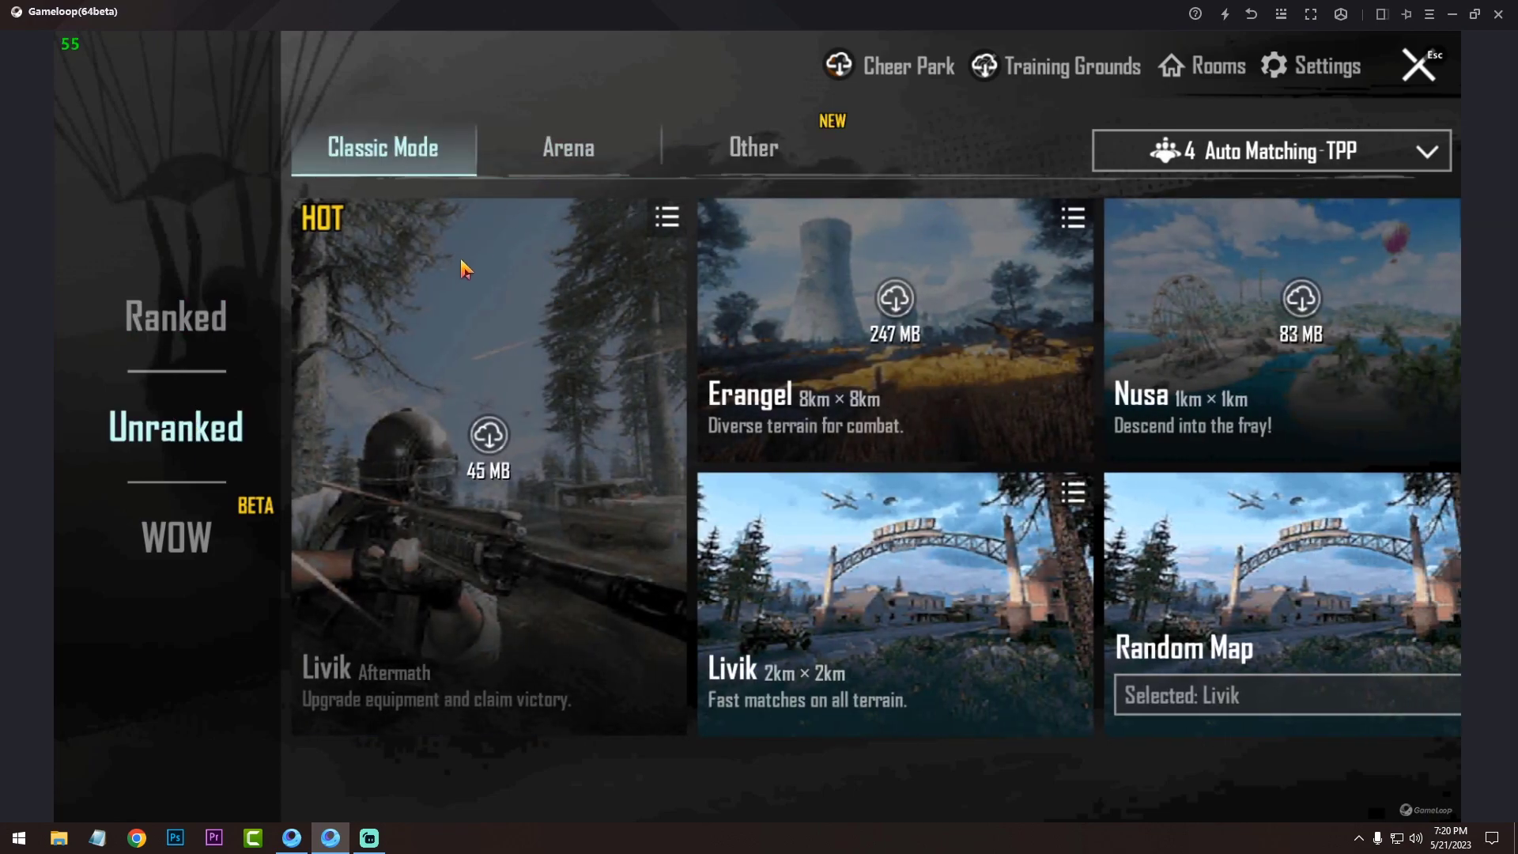
click(235, 326)
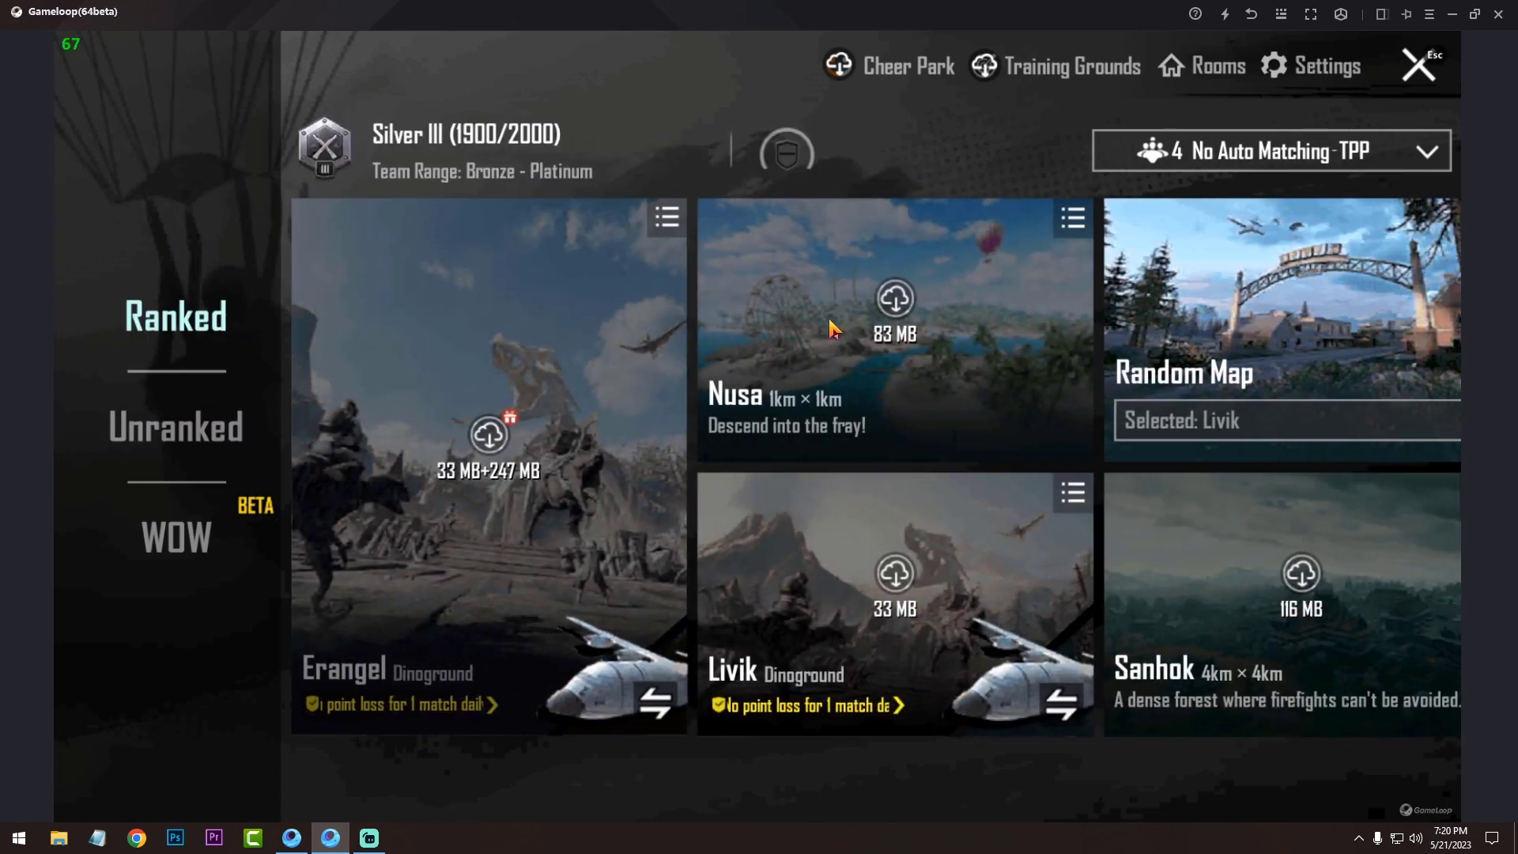
click(1315, 304)
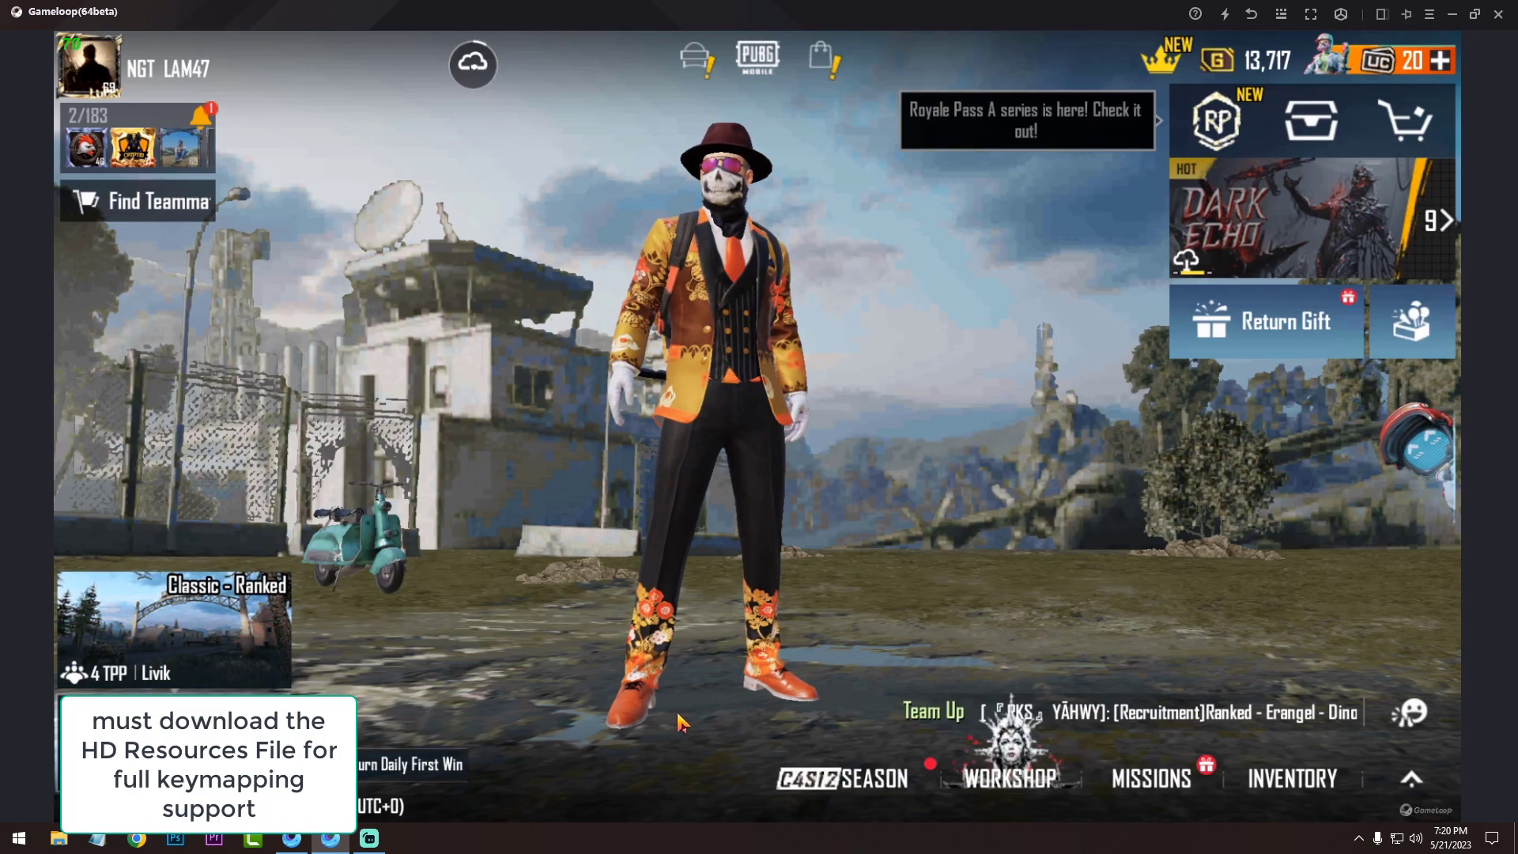
click(593, 464)
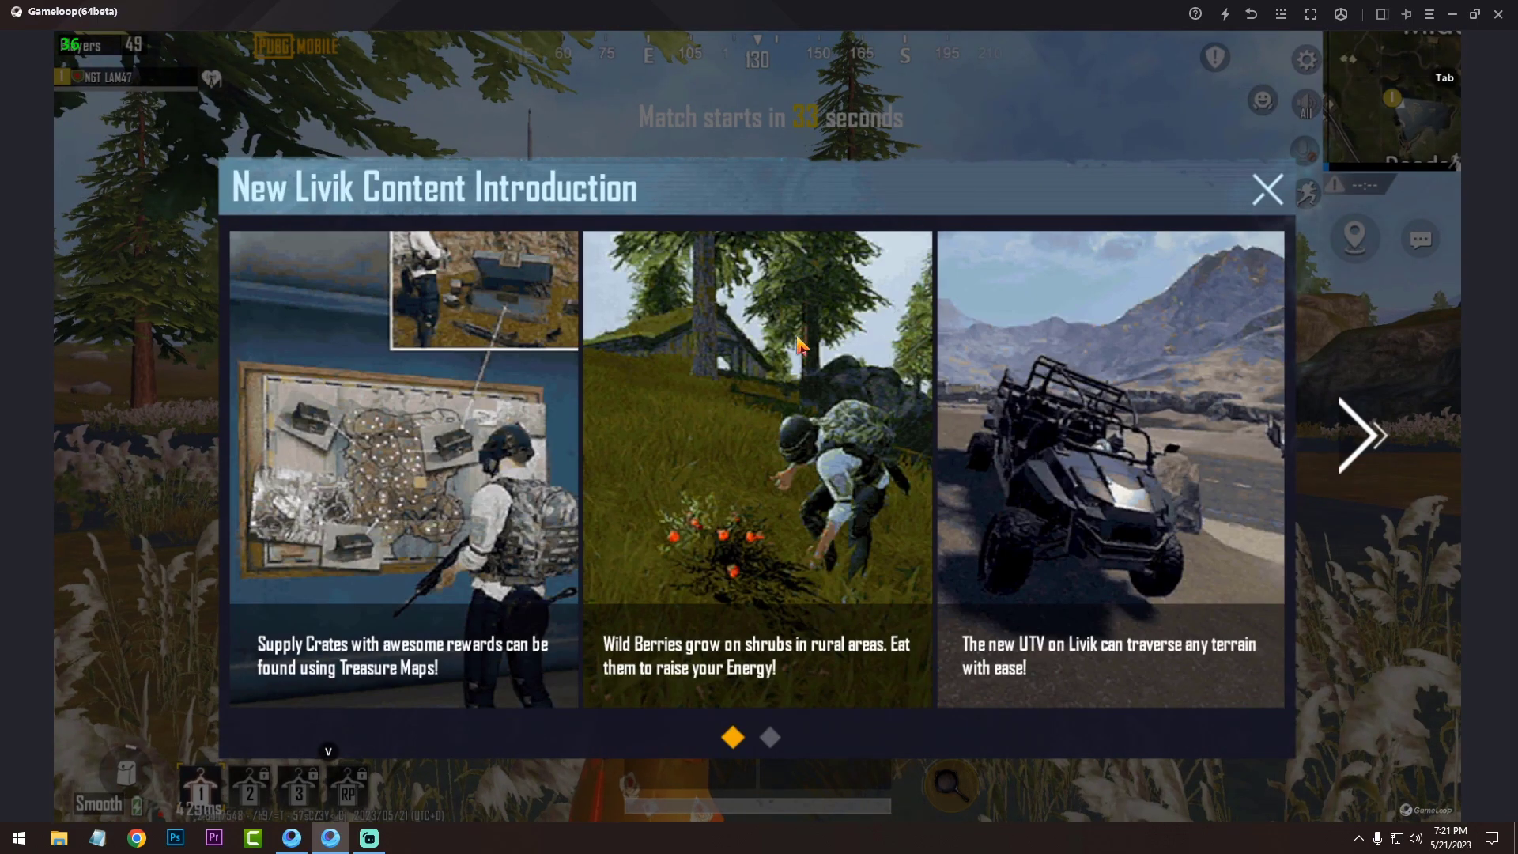
Dismiss the Livik introduction, then run forward through the reeds onto the grass, crouching briefly.
click(1276, 189)
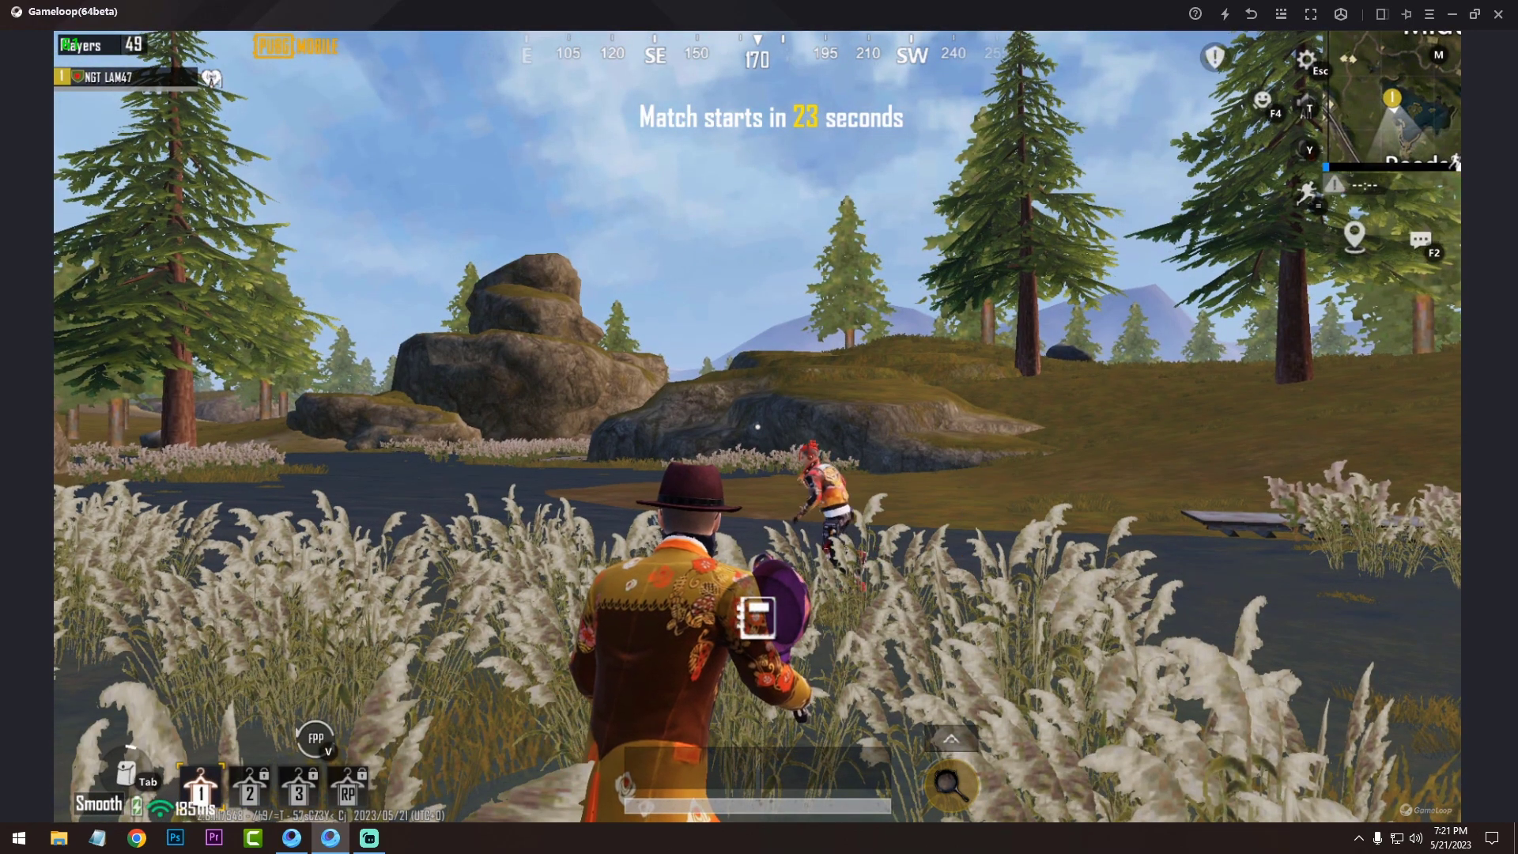
key(w)
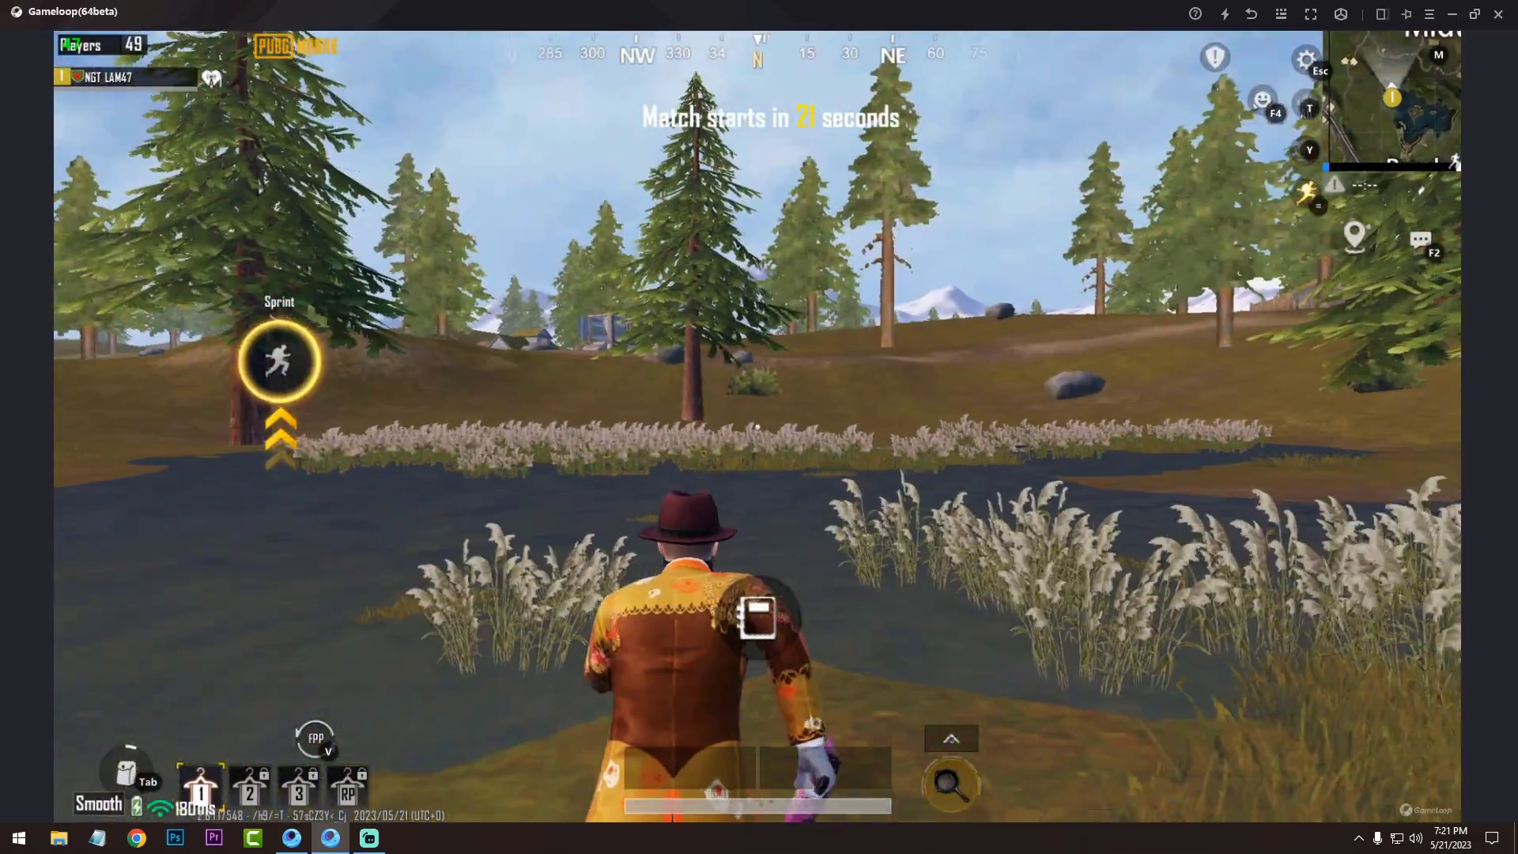
key(w)
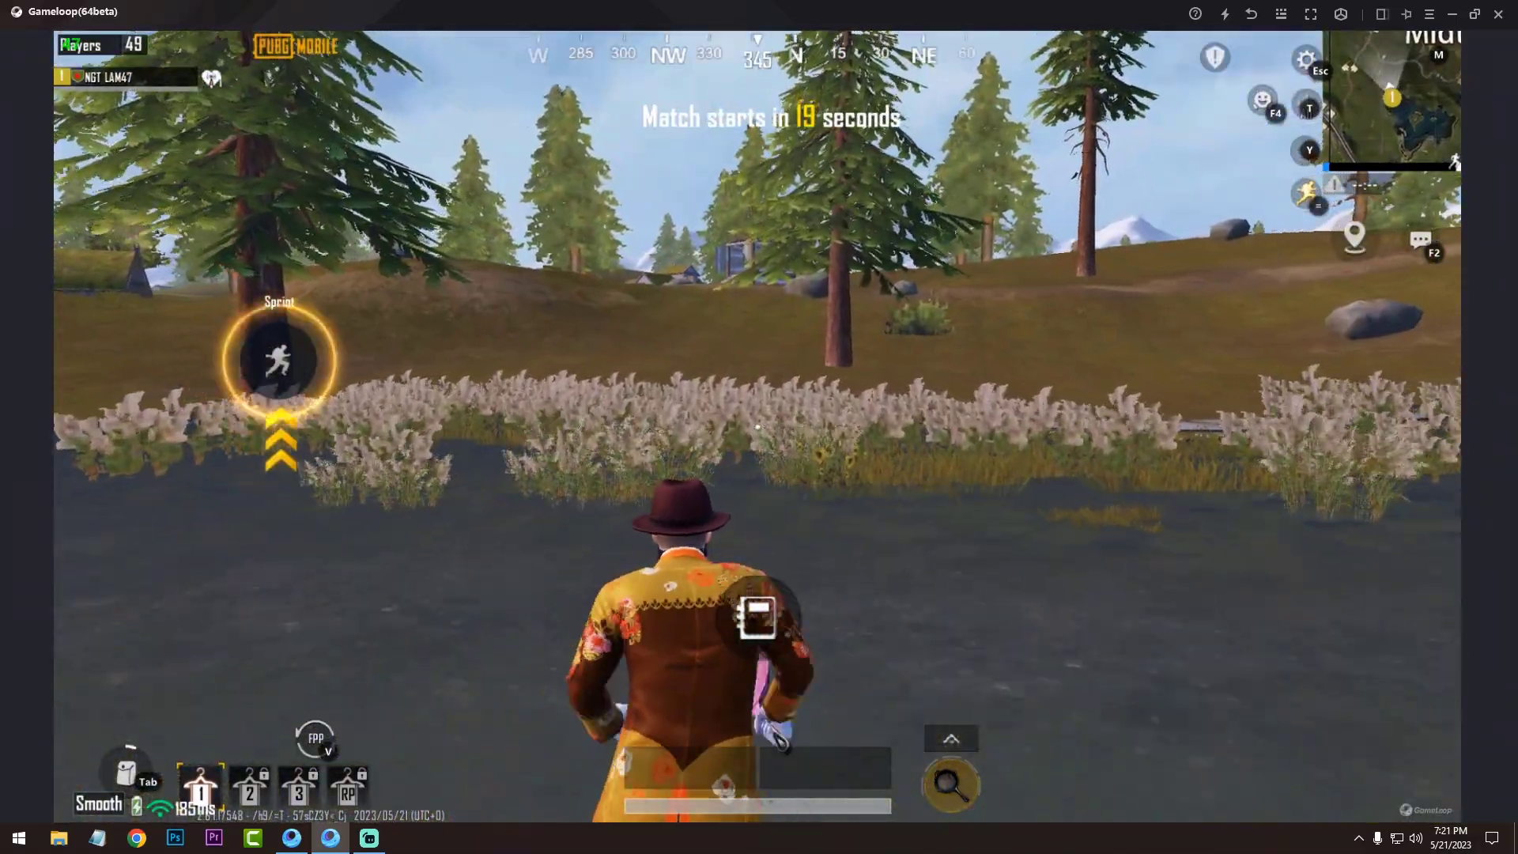
key(w)
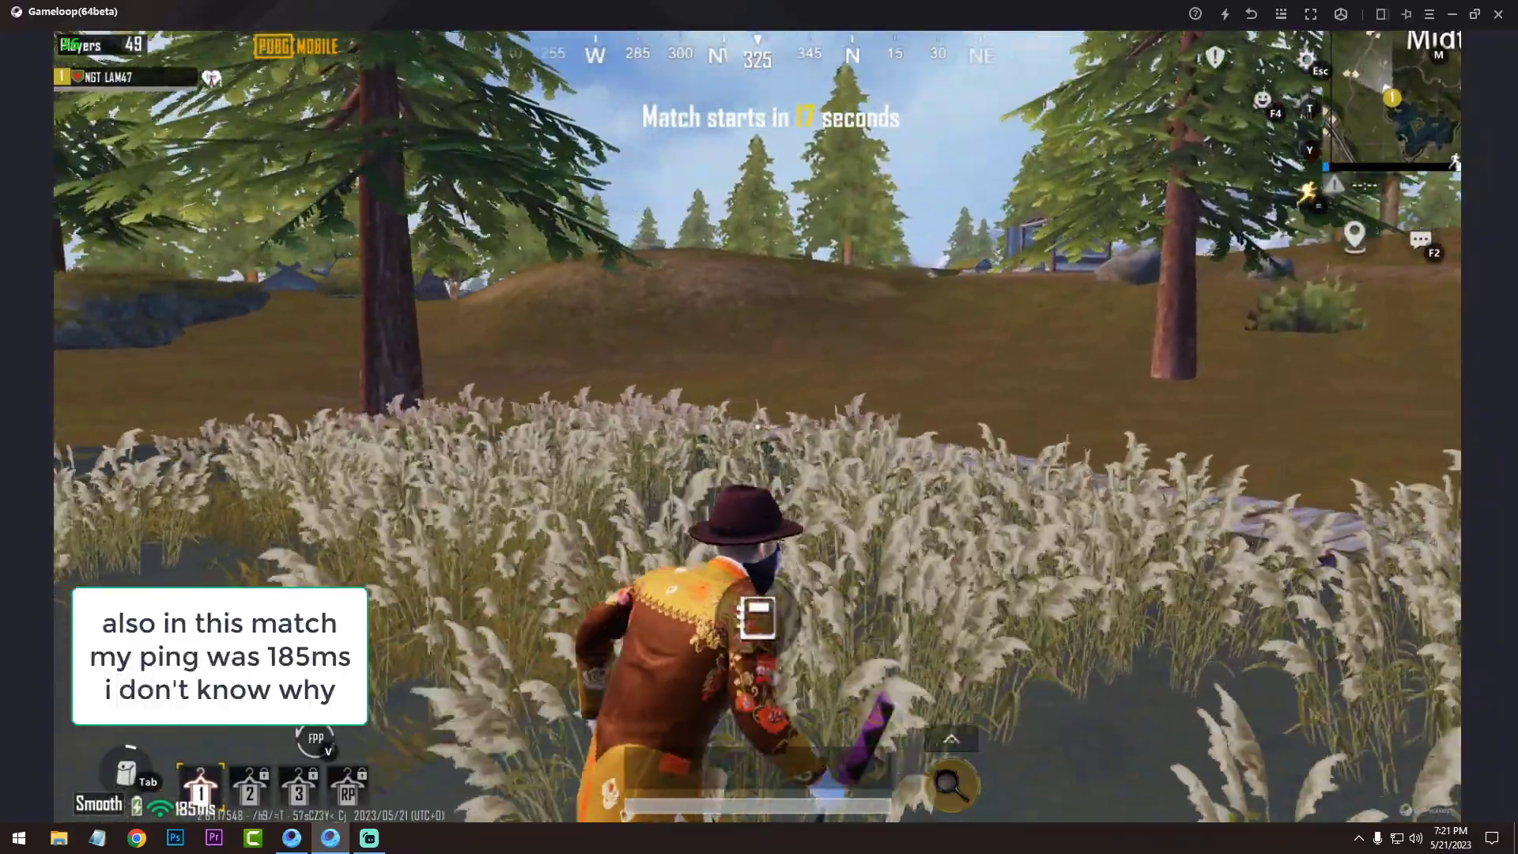
key(w)
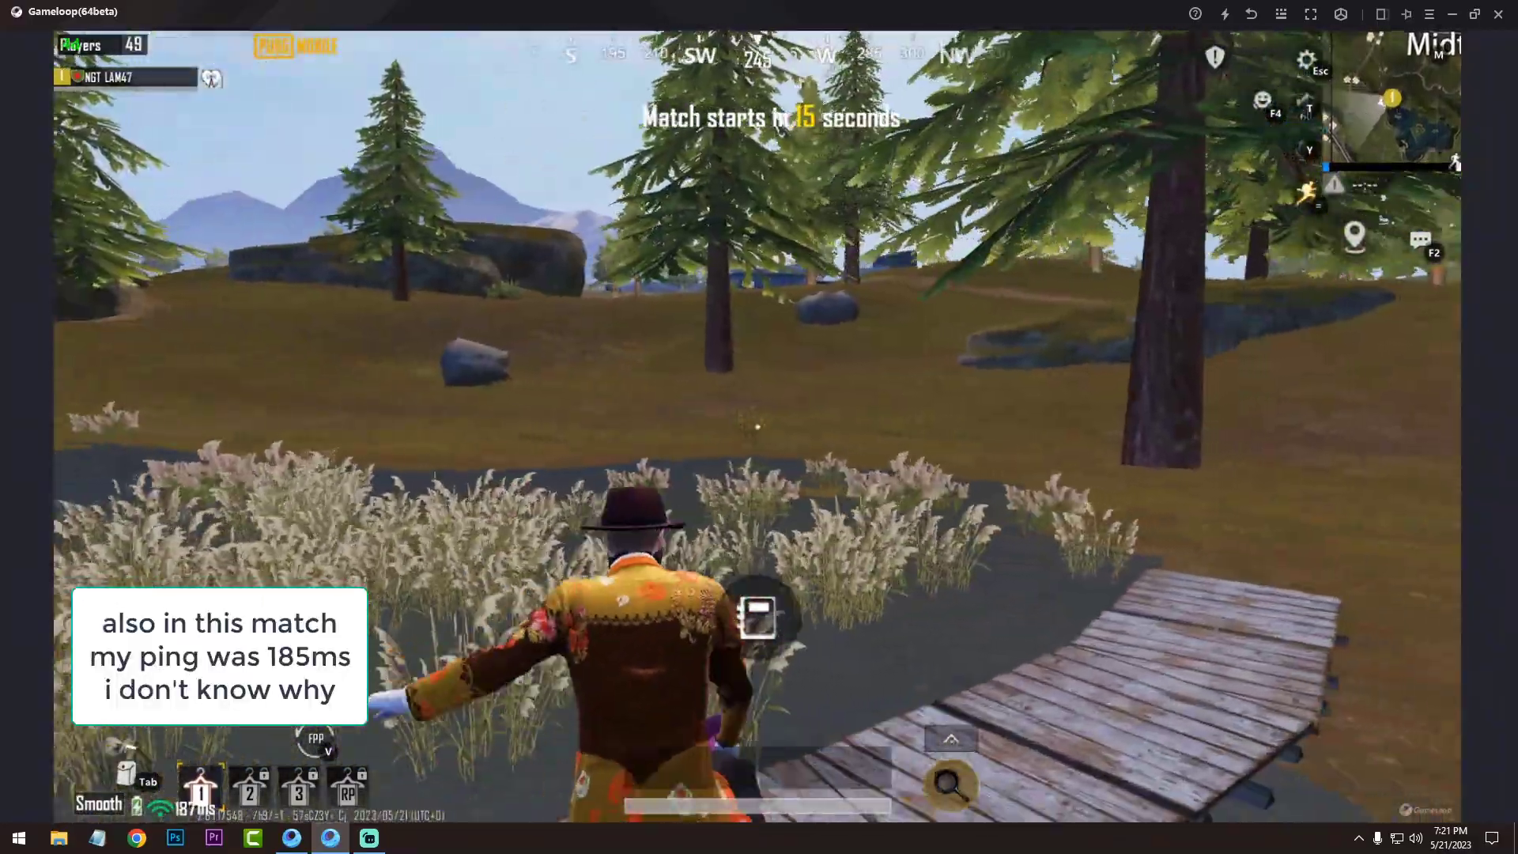
key(w)
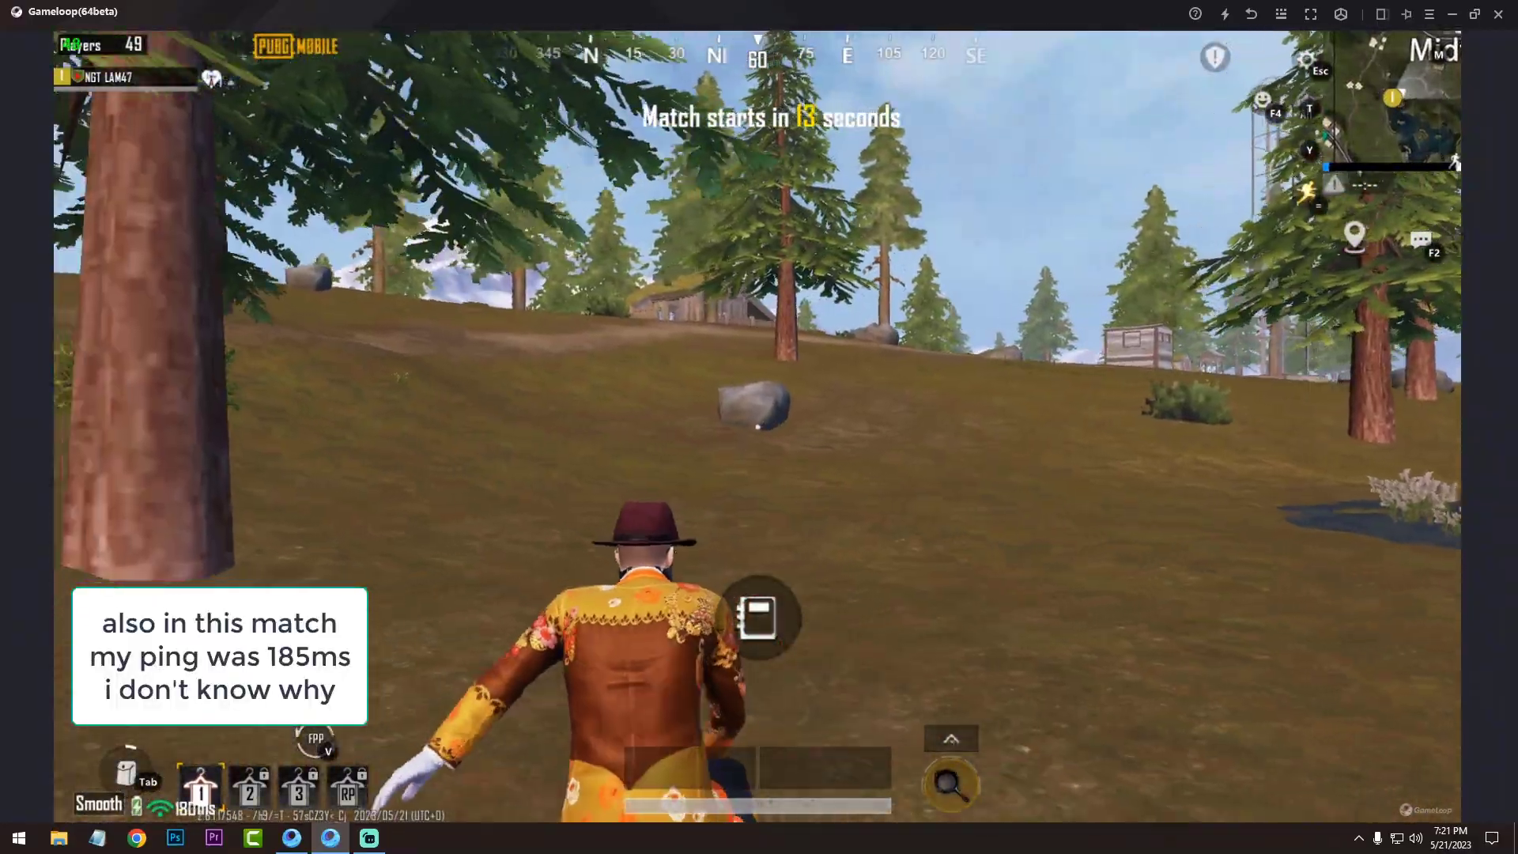
key(w)
key(w)
key(c)
key(c)
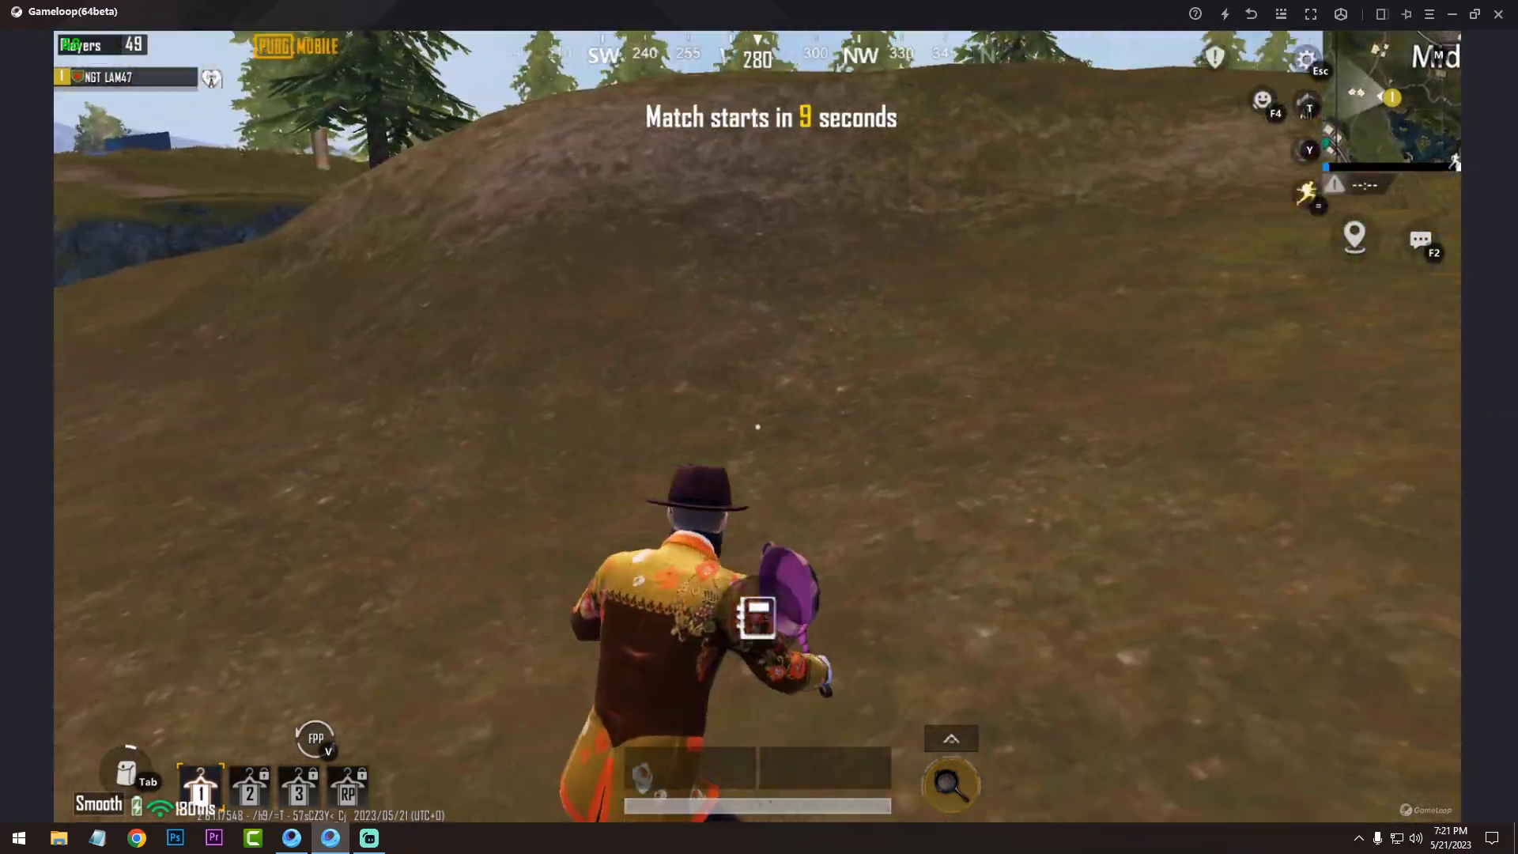